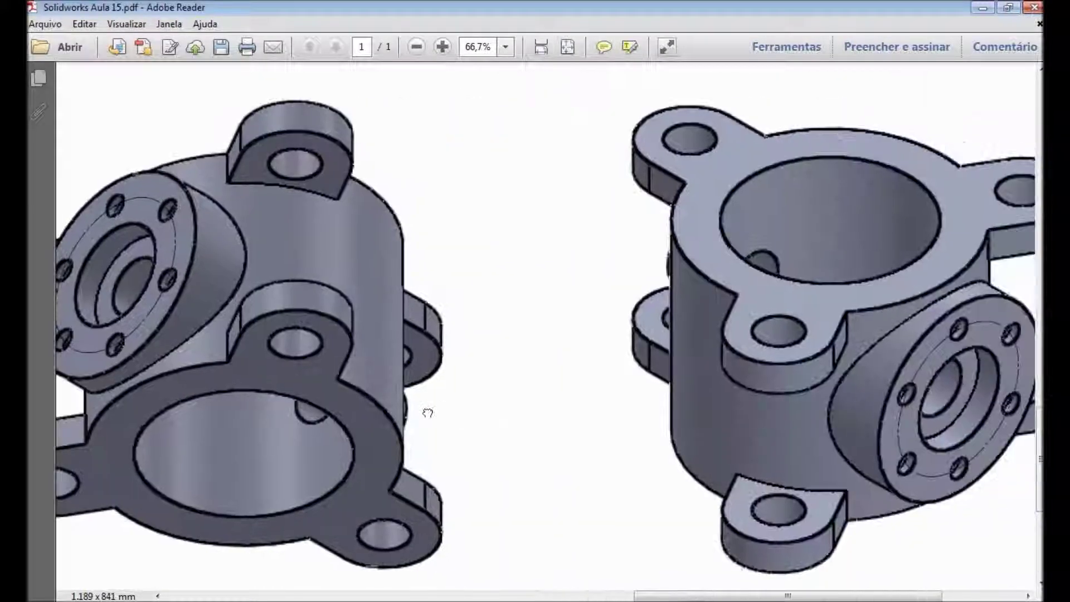
Examine the isometric views of the flanged cylindrical housing and the dimensioned views in the PDF drawing.
left_click_drag(858, 387, 792, 519)
left_click_drag(816, 313, 824, 521)
left_click_drag(835, 379, 881, 540)
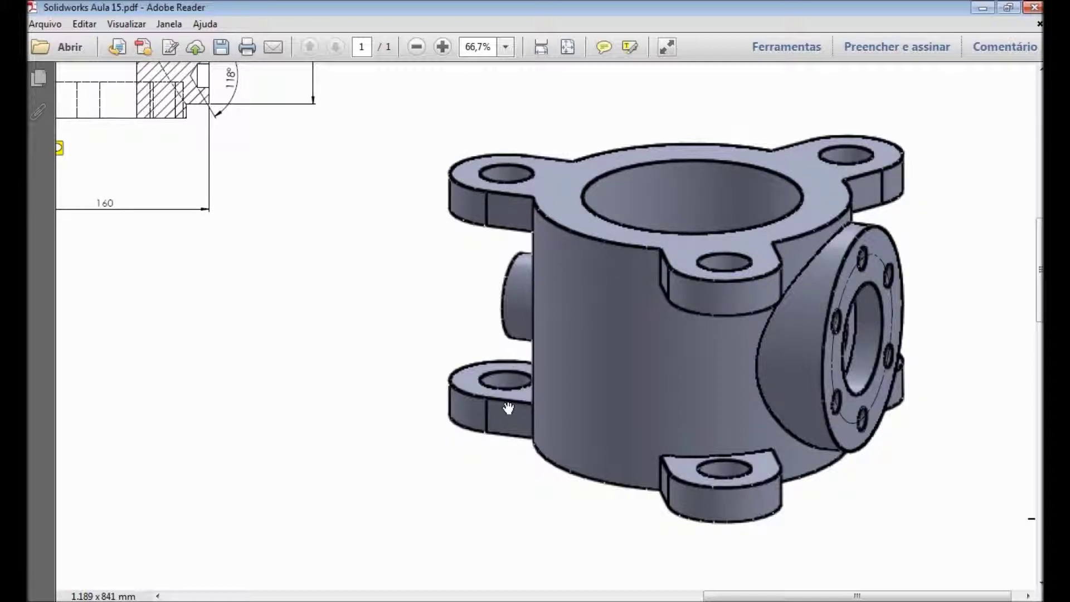
scroll(752, 368, "down", 10)
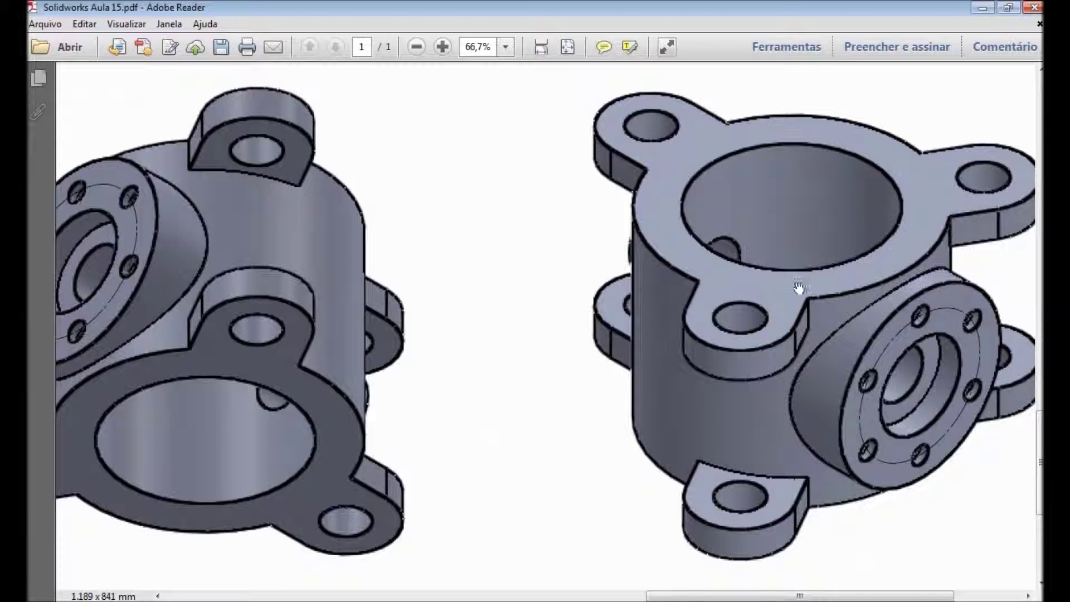
left_click_drag(390, 311, 441, 293)
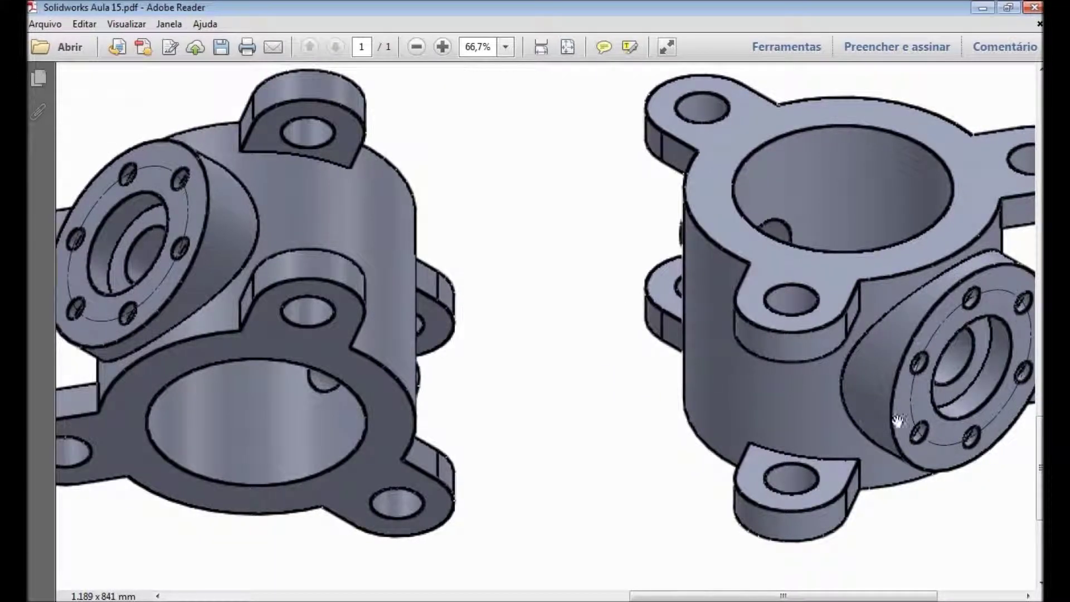
left_click_drag(807, 444, 647, 487)
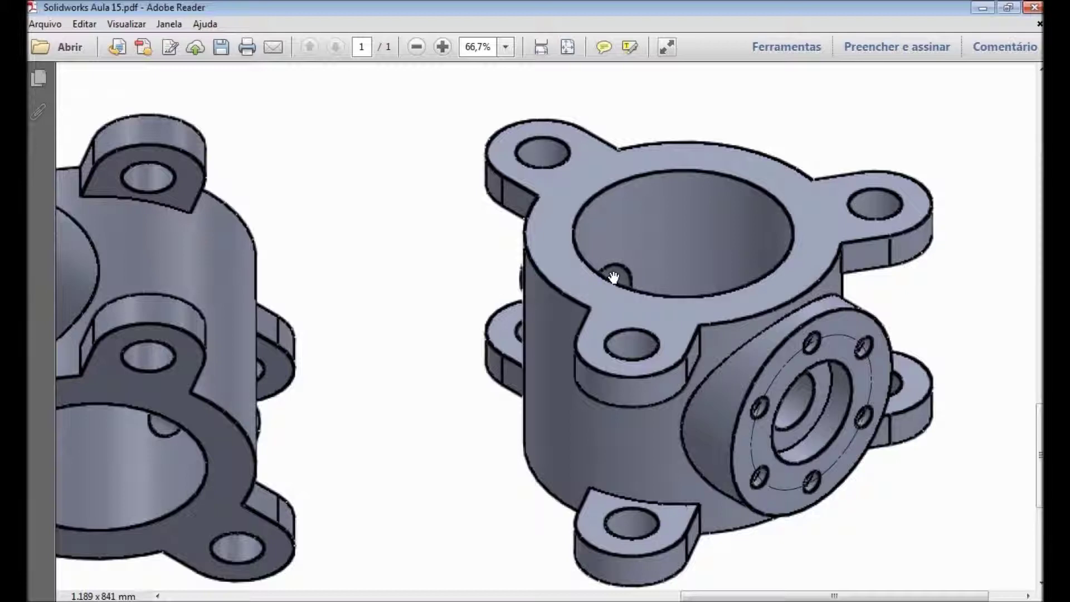
left_click_drag(335, 370, 513, 289)
left_click_drag(808, 223, 524, 367)
left_click_drag(677, 174, 528, 487)
left_click_drag(741, 100, 793, 547)
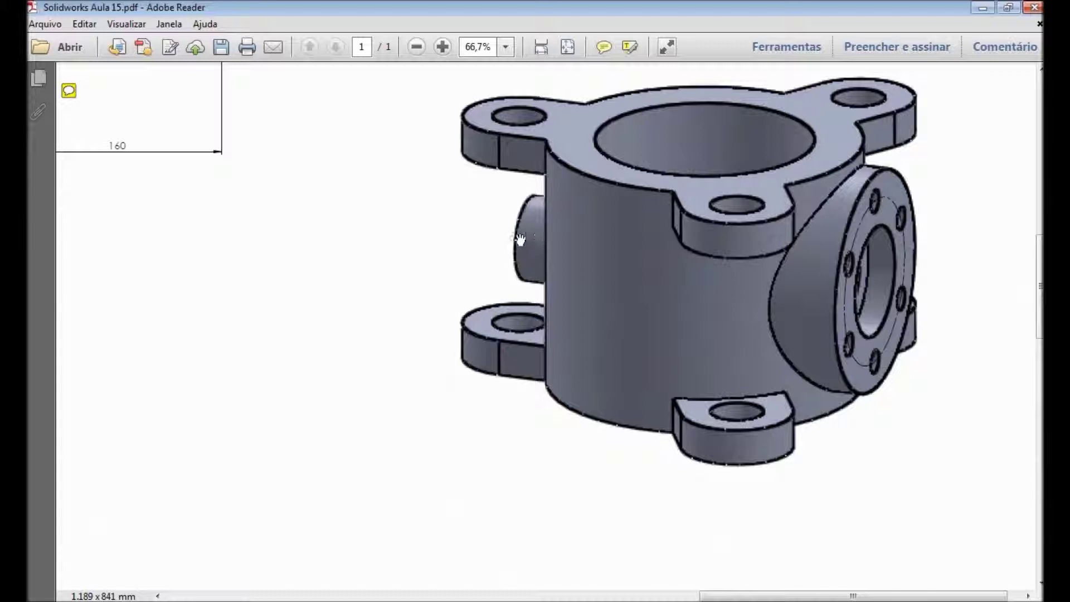
mouse_move(530, 239)
left_mouse_down()
mouse_move(563, 394)
mouse_move(563, 318)
left_mouse_up()
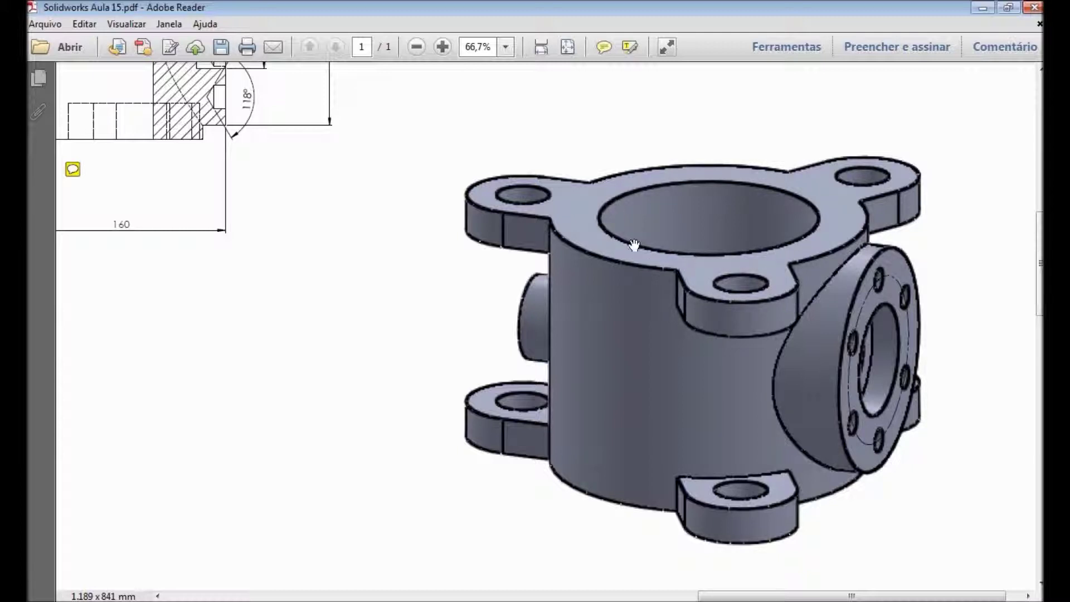
left_click_drag(540, 246, 739, 465)
mouse_move(441, 279)
left_mouse_down()
mouse_move(530, 365)
mouse_move(692, 398)
mouse_move(894, 413)
left_mouse_up()
left_click_drag(388, 347, 812, 210)
left_click_drag(646, 346, 671, 186)
left_click_drag(563, 421, 669, 151)
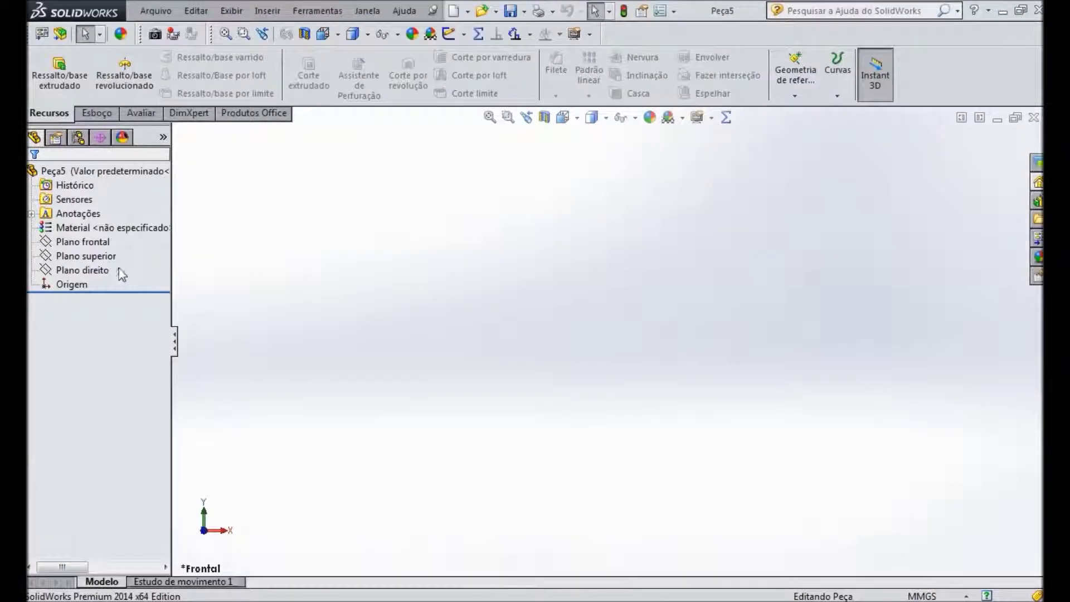
Switch to SolidWorks and sketch two concentric circles at the origin on the top plane, with radii of about 62 mm and 46 mm.
left_click(99, 256)
left_click(126, 232)
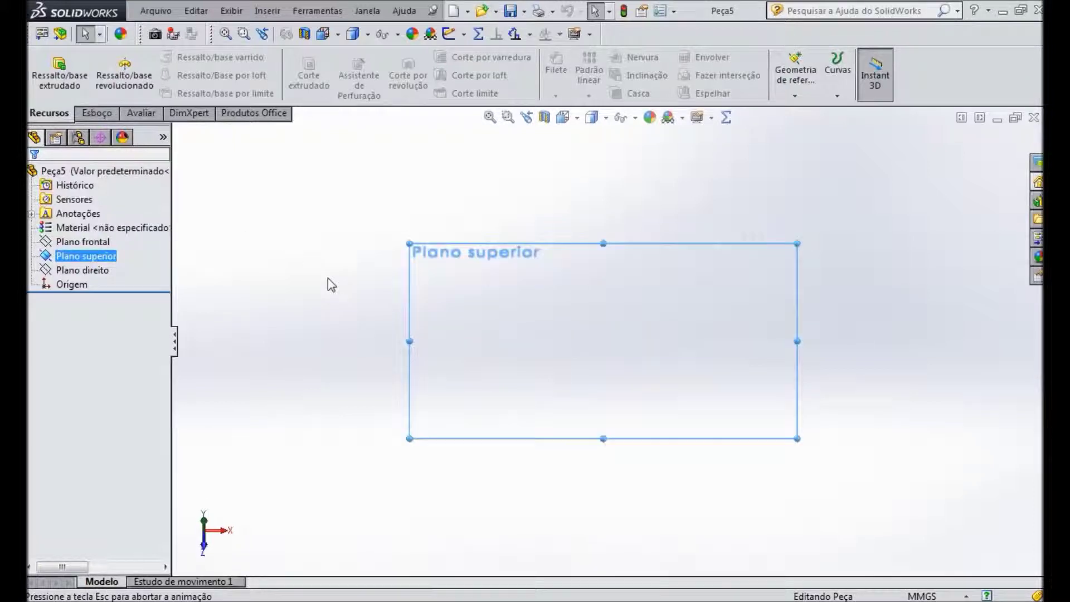
key("ctrl+7")
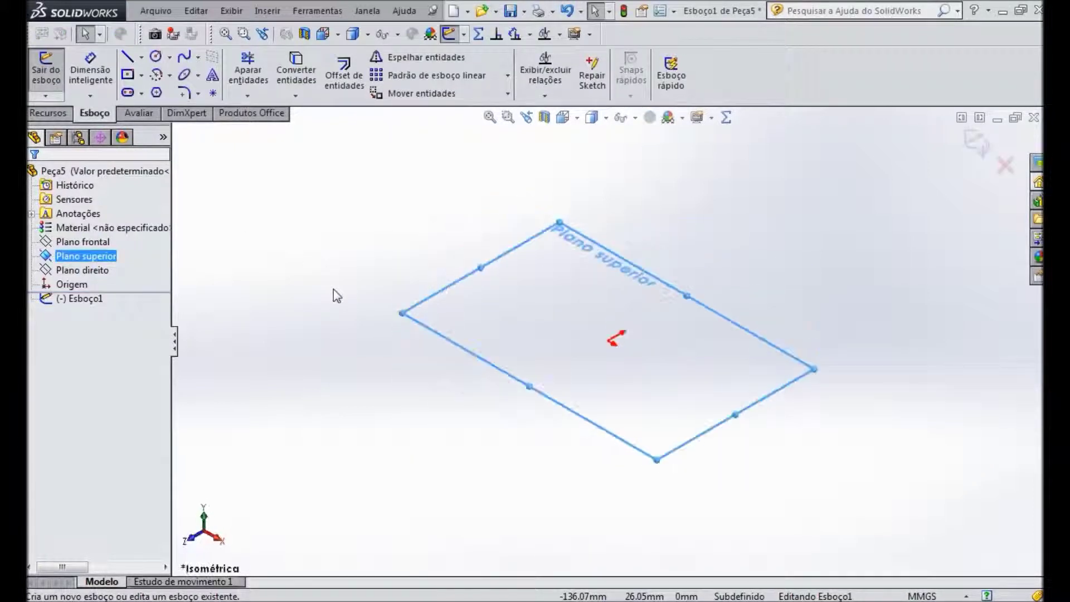
key("ctrl+5")
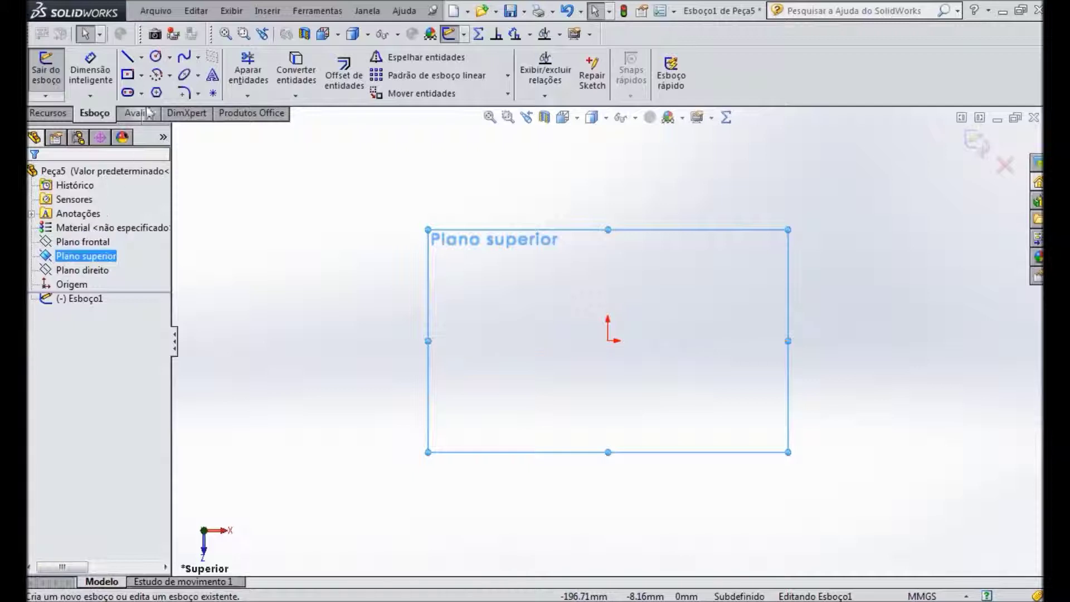
left_click(156, 56)
left_click(608, 341)
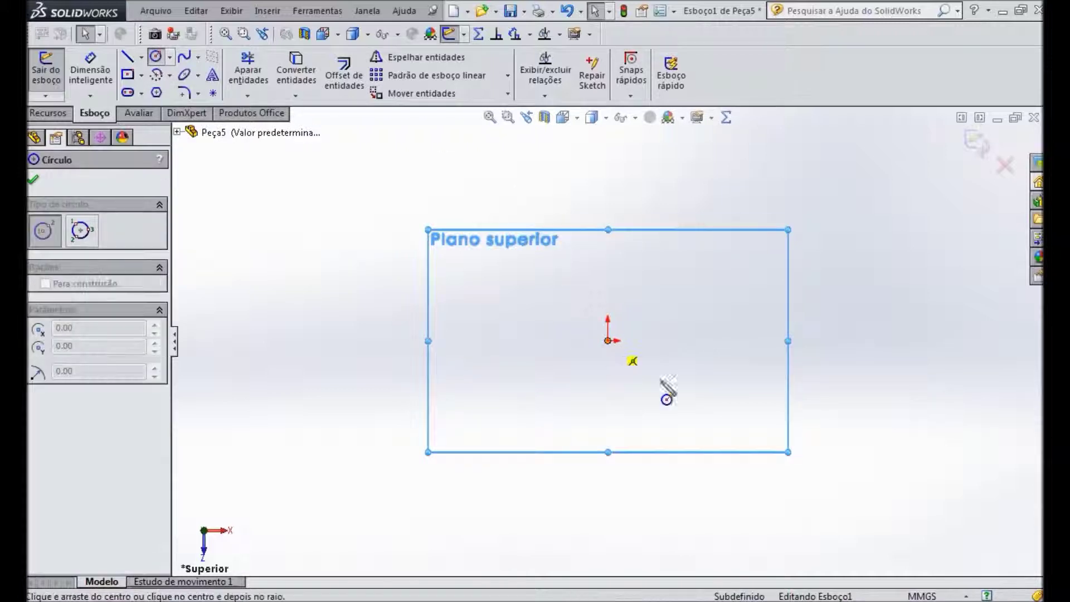
left_click(701, 425)
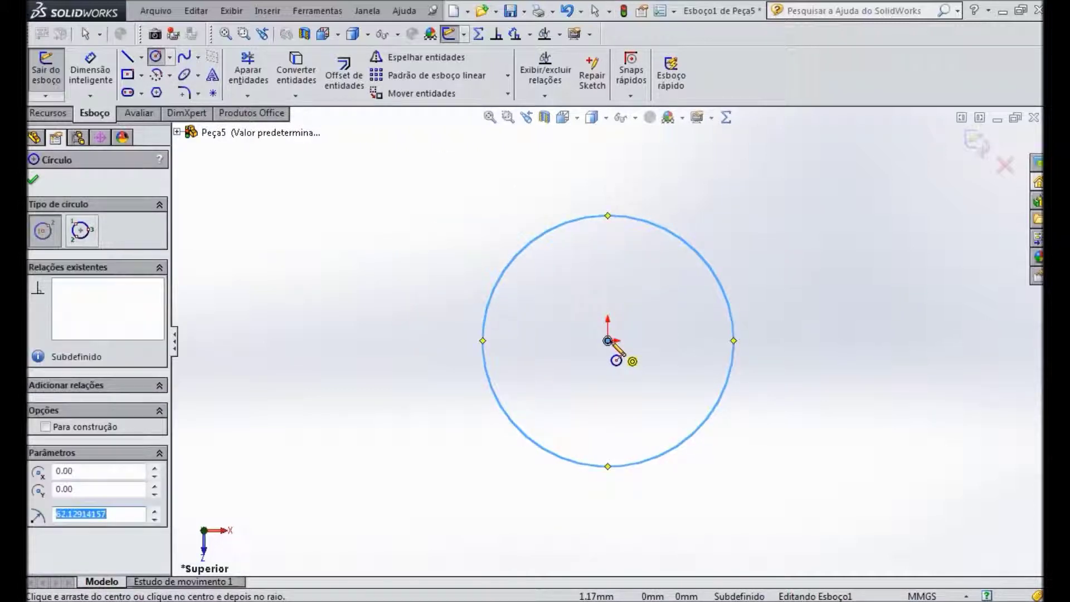
left_click(609, 341)
left_click(662, 415)
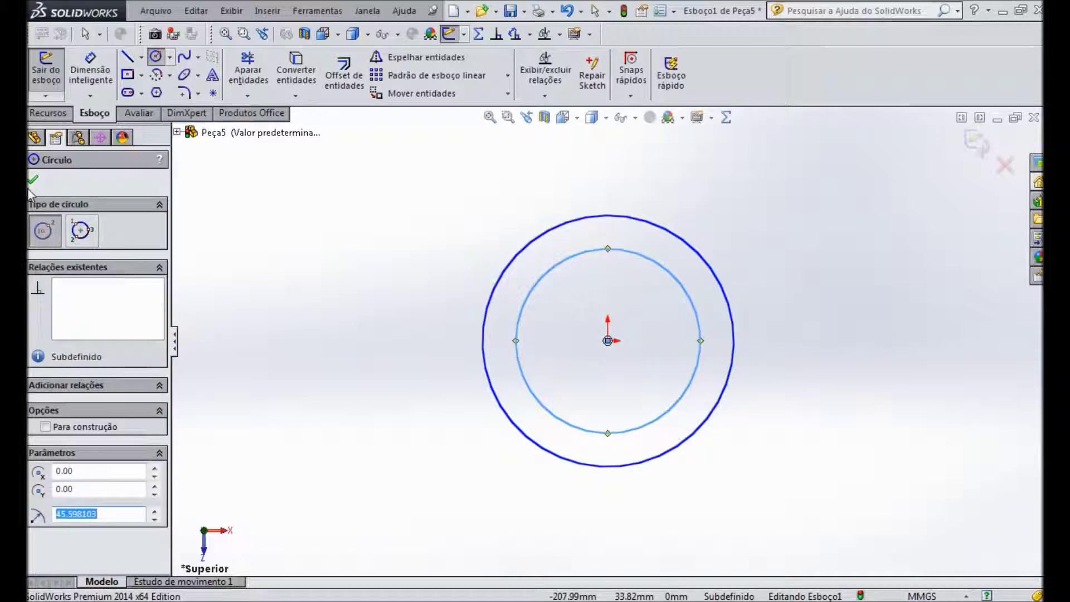
Dimension the inner circle's diameter as 194 mm and the outer circle's diameter as 280 mm.
left_click(91, 70)
left_click(523, 375)
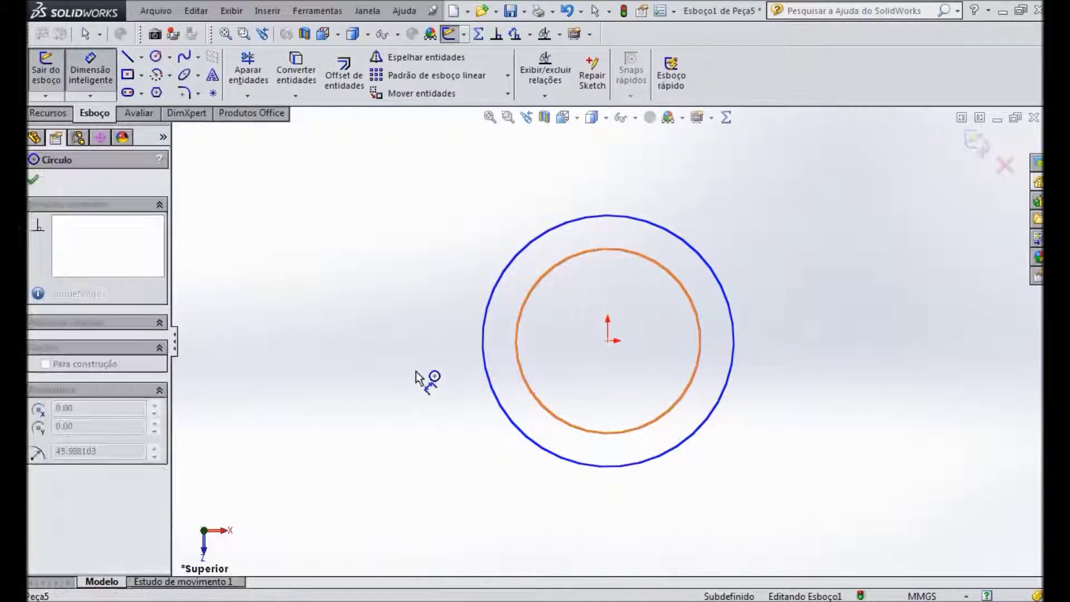
left_click(391, 371)
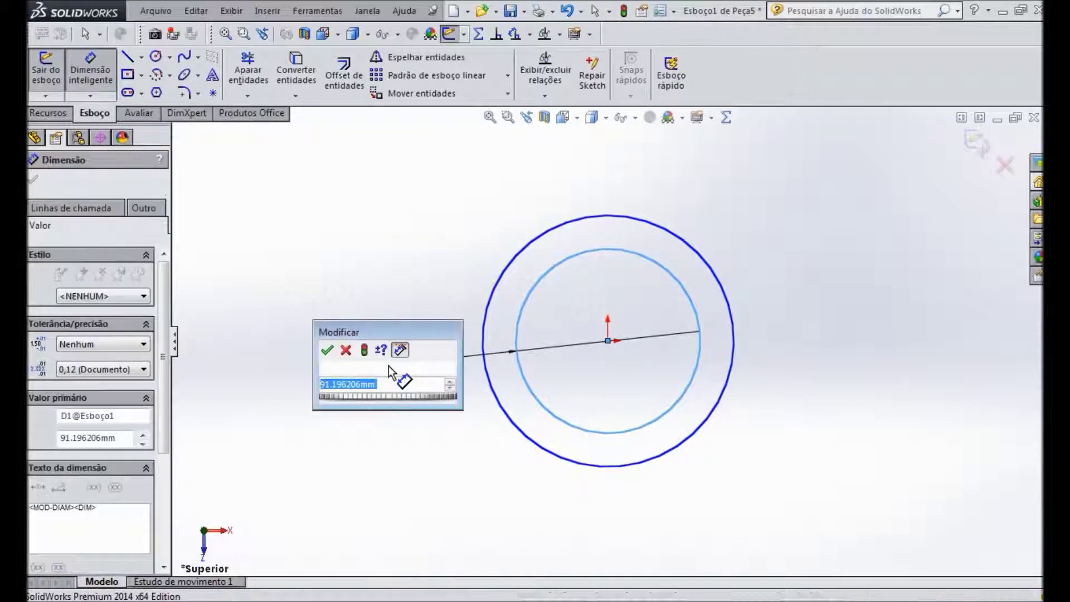
type("194")
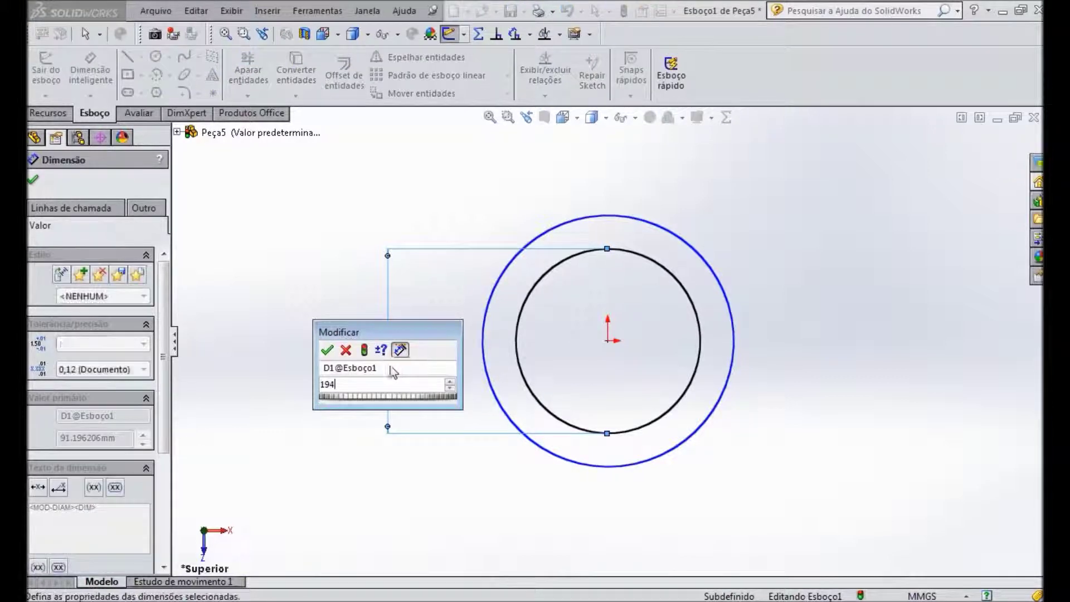
key("Return")
left_click(484, 347)
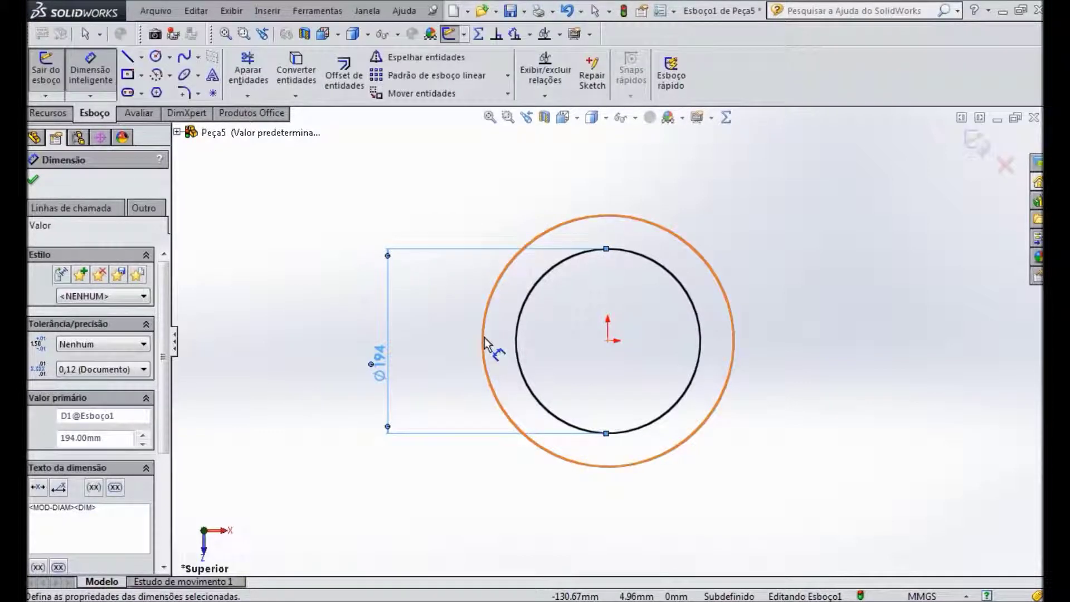
left_click(318, 338)
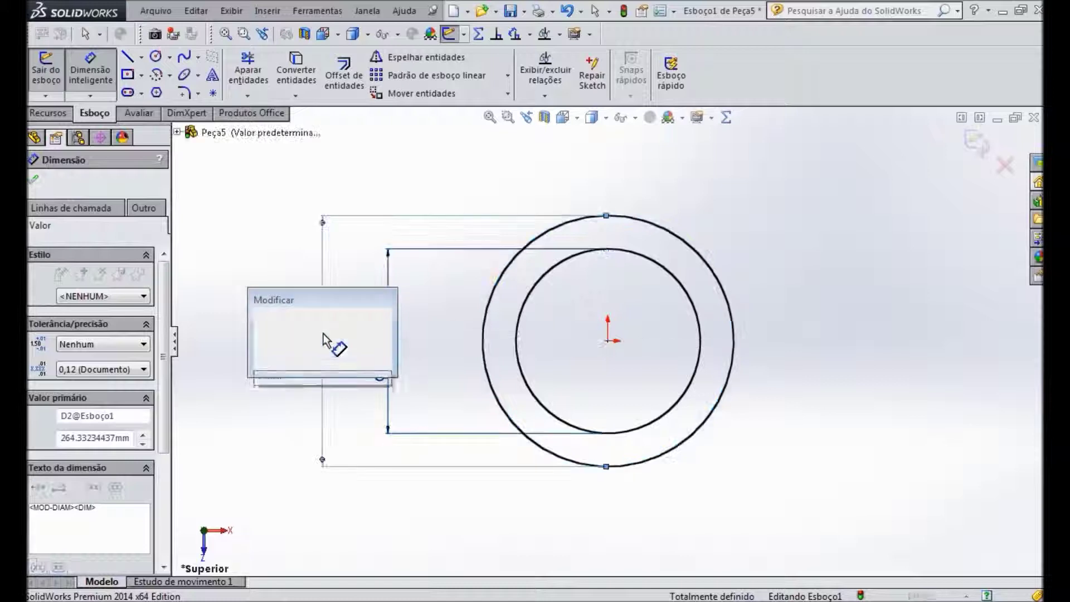
type("280")
key("Return")
left_click(34, 180)
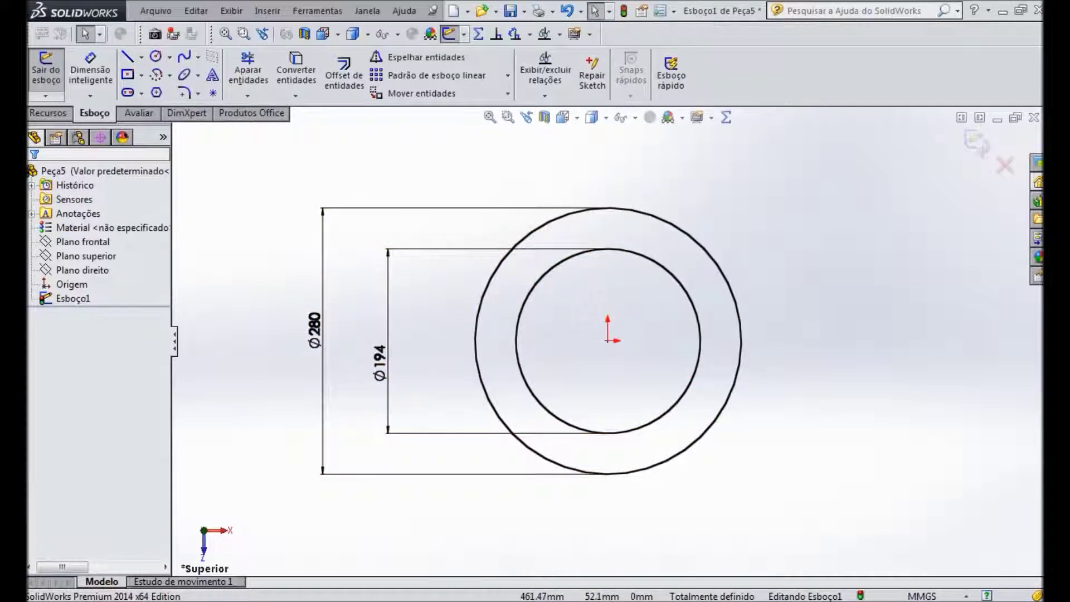
Switch to the Adobe Reader drawing and check the housing's overall height in the front view and section A-A.
key("alt+Tab")
mouse_move(410, 355)
left_mouse_down()
mouse_move(482, 377)
mouse_move(483, 435)
left_mouse_up()
scroll(606, 293, "up", 10)
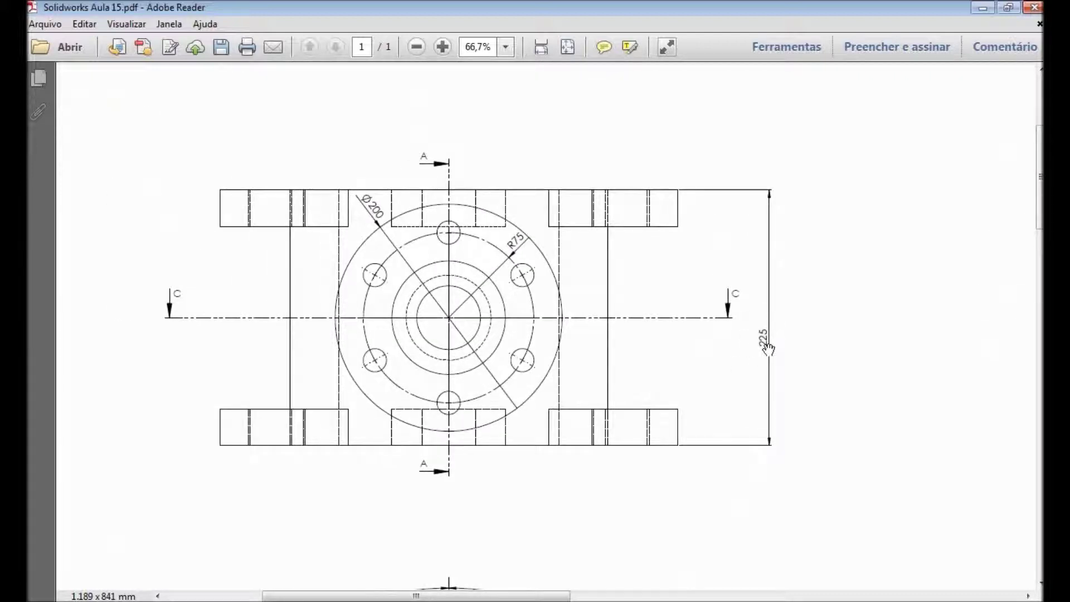
mouse_move(820, 311)
left_mouse_down()
mouse_move(450, 342)
mouse_move(285, 325)
left_mouse_up()
left_click_drag(747, 379, 462, 294)
mouse_move(760, 334)
left_mouse_down()
mouse_move(267, 282)
mouse_move(735, 178)
left_mouse_up()
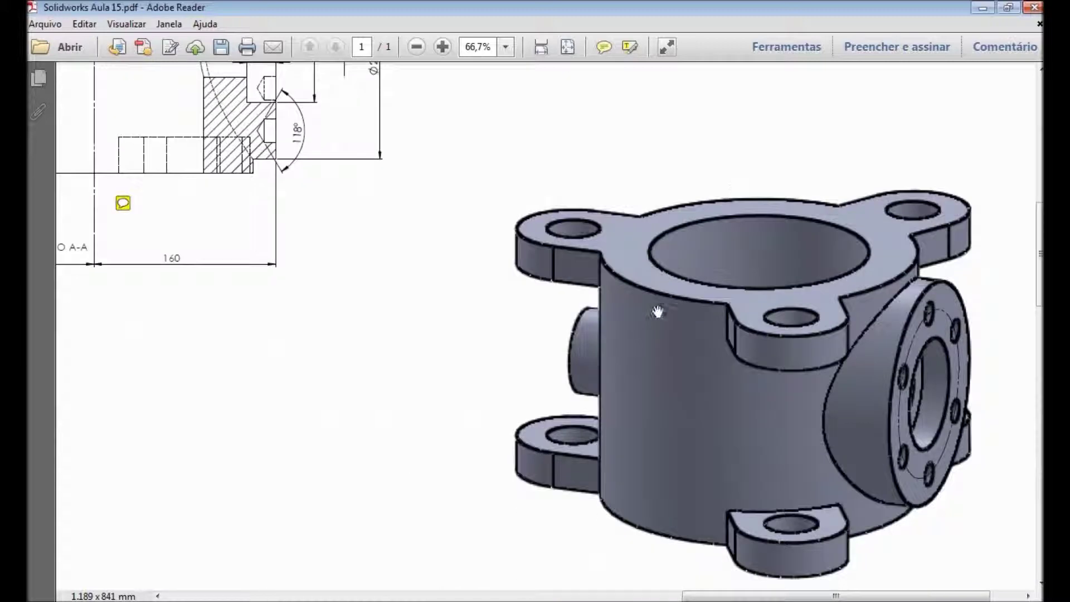
left_click_drag(362, 282, 1003, 385)
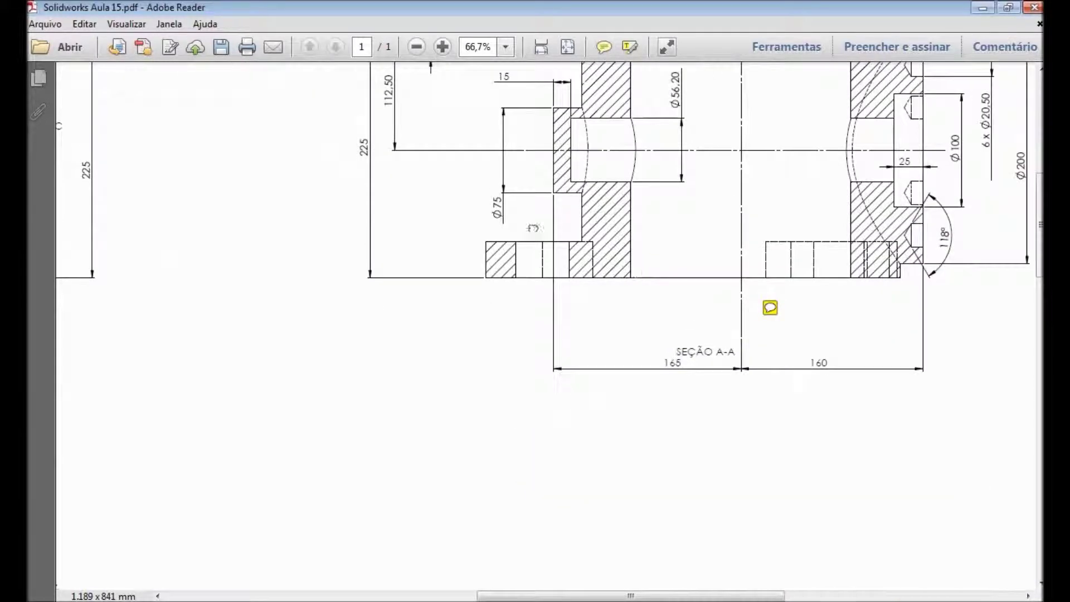
mouse_move(173, 173)
left_mouse_down()
mouse_move(638, 327)
mouse_move(683, 321)
left_mouse_up()
left_click_drag(600, 326, 659, 330)
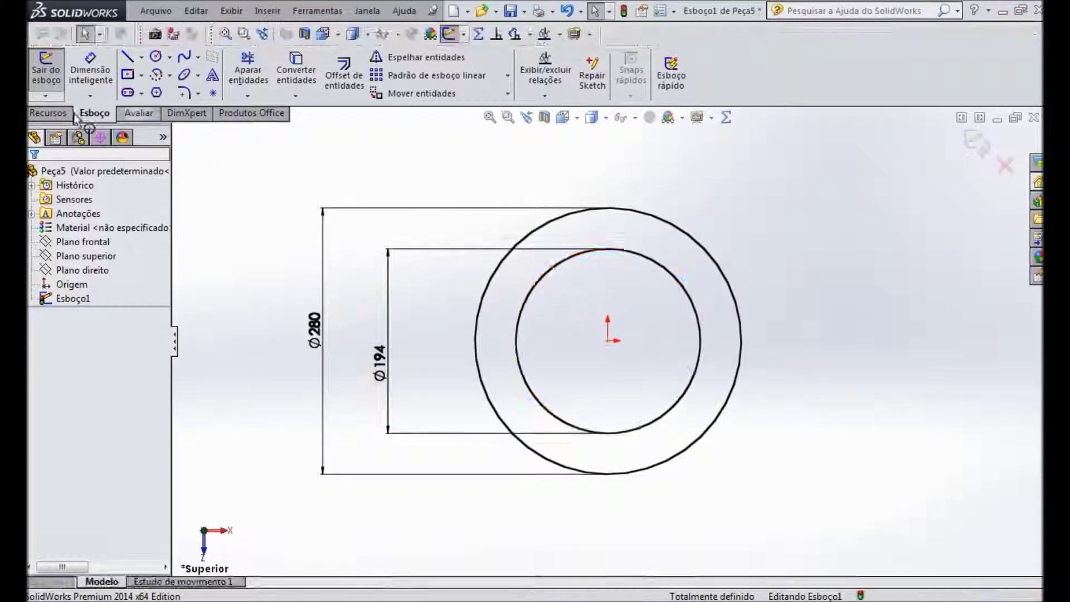
In SolidWorks, extrude the ring profile 225 mm using the mid-plane end condition (Plano médio).
left_click(49, 113)
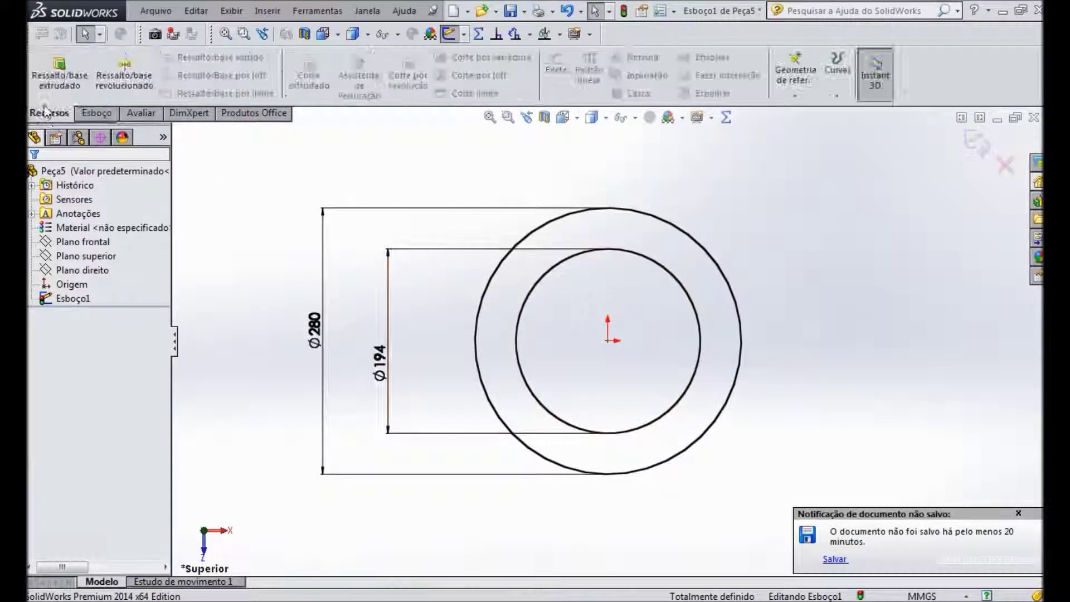
left_click(62, 84)
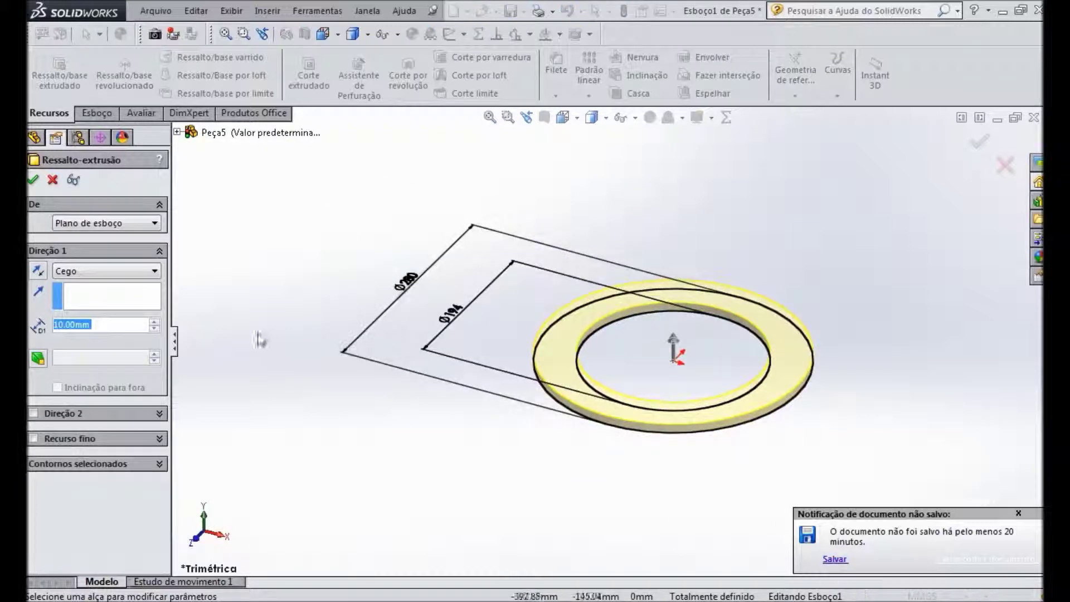
left_click(97, 274)
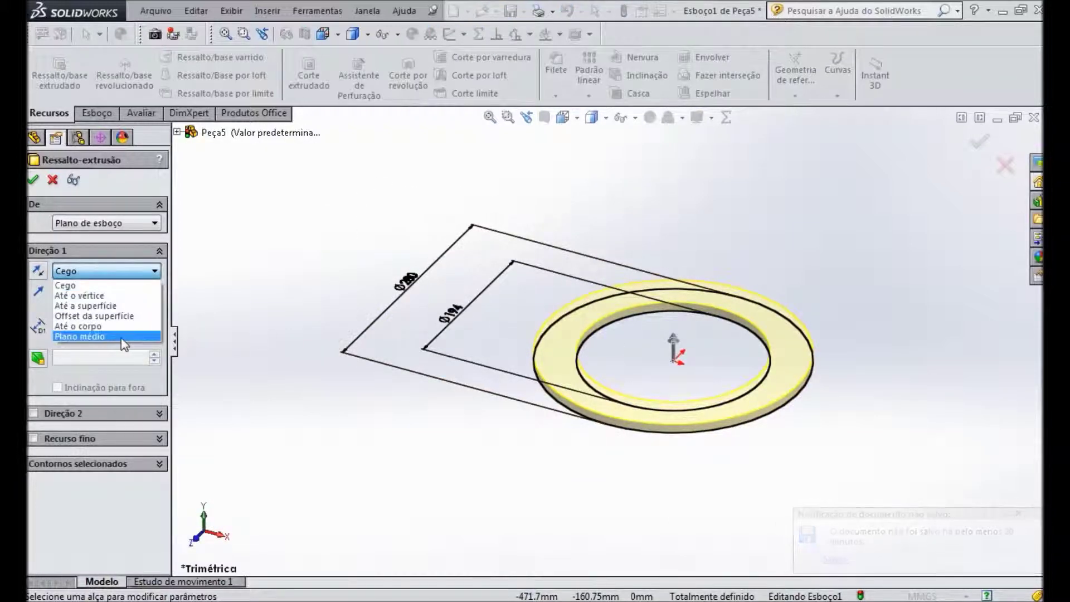
left_click(124, 338)
type("225")
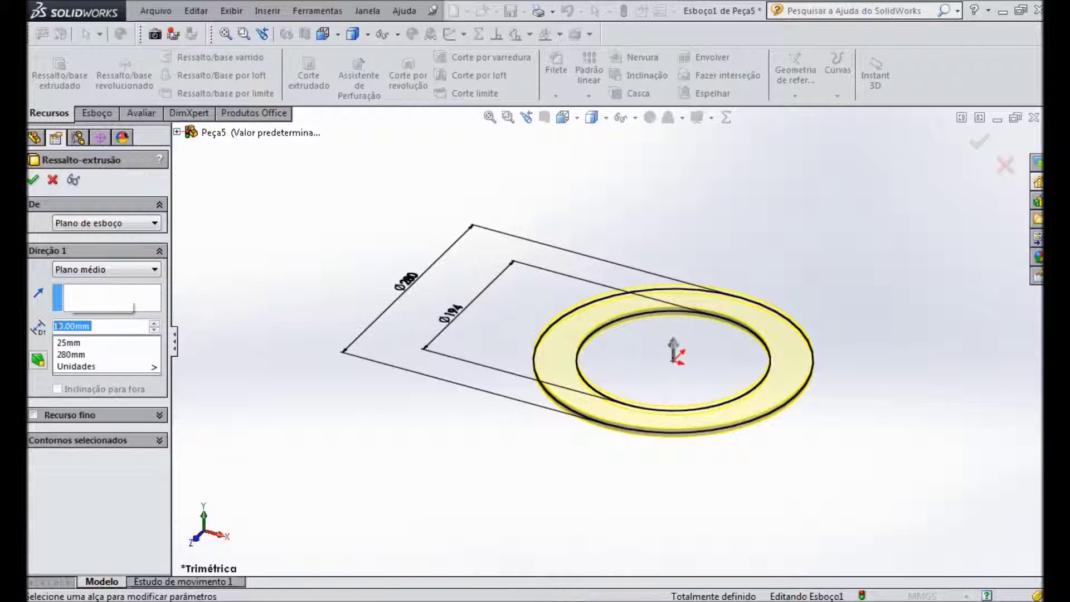
key("Return")
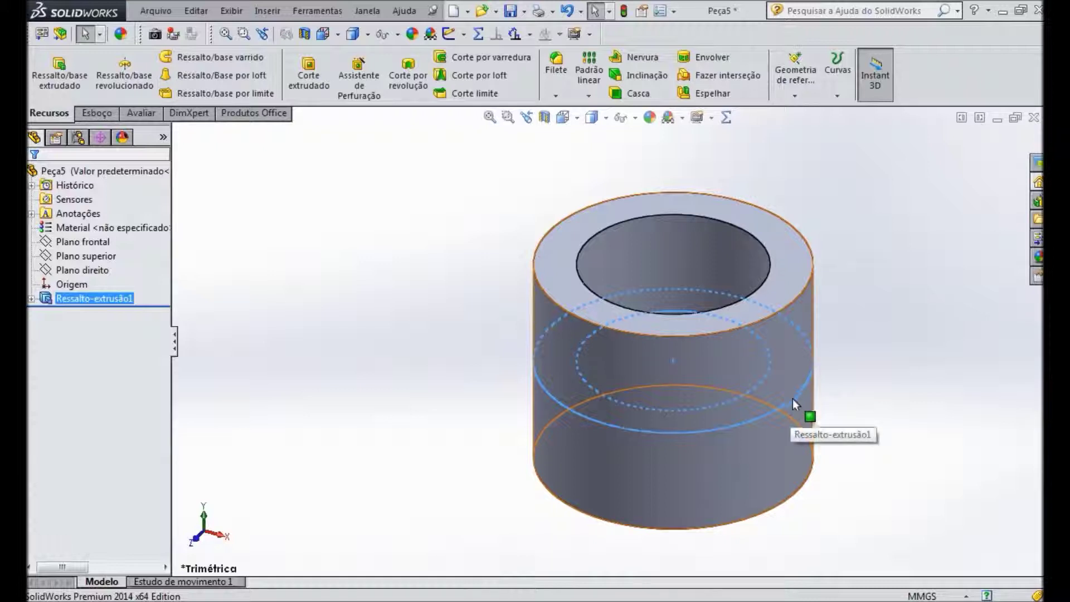
left_click(825, 394)
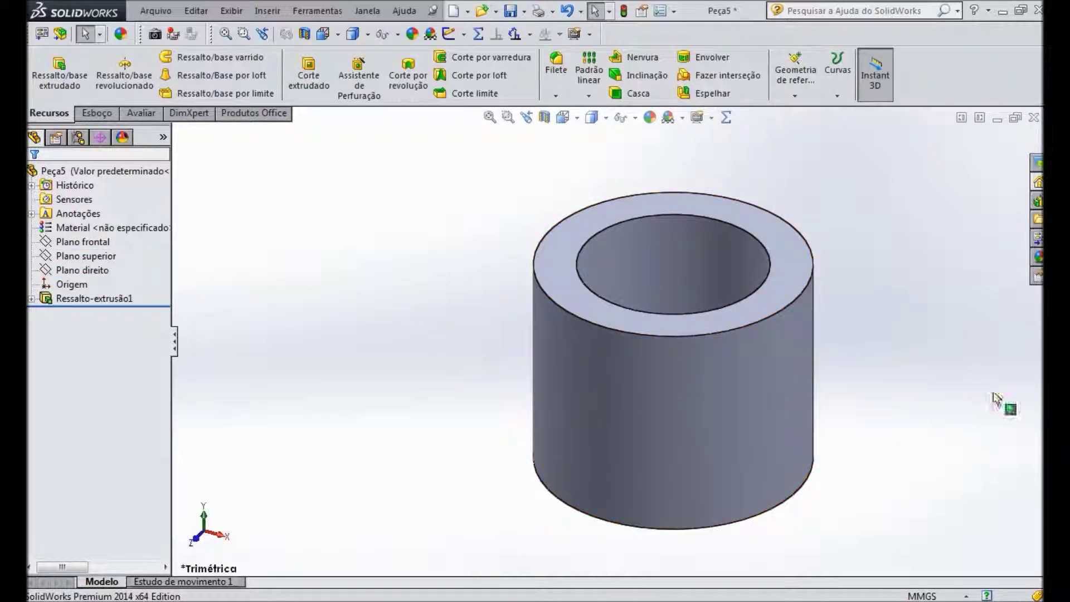
Start a new sketch on the ring's top face.
left_click(800, 262)
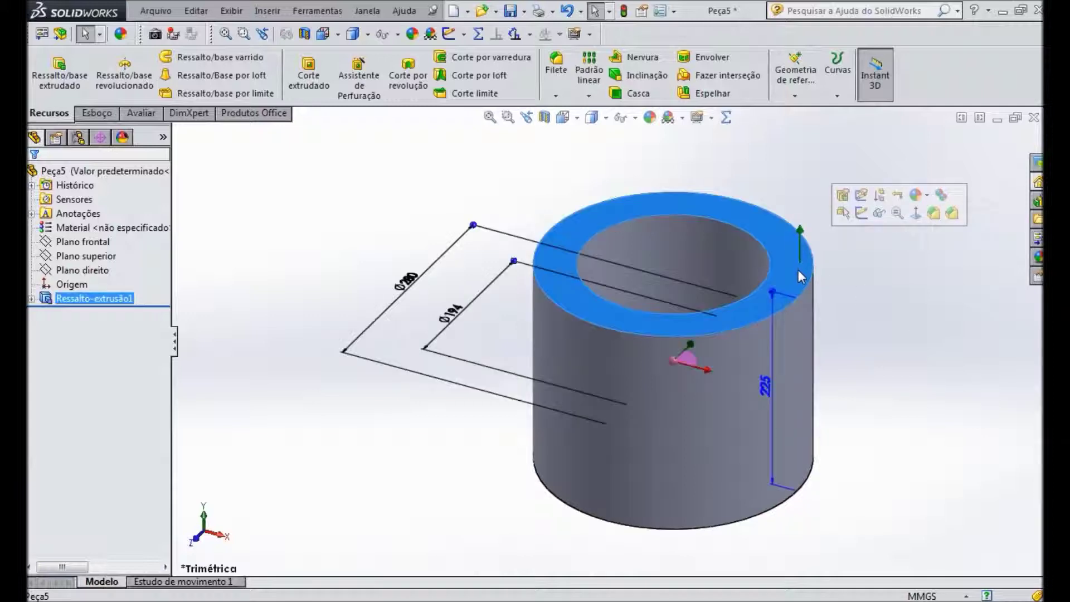
left_click(861, 213)
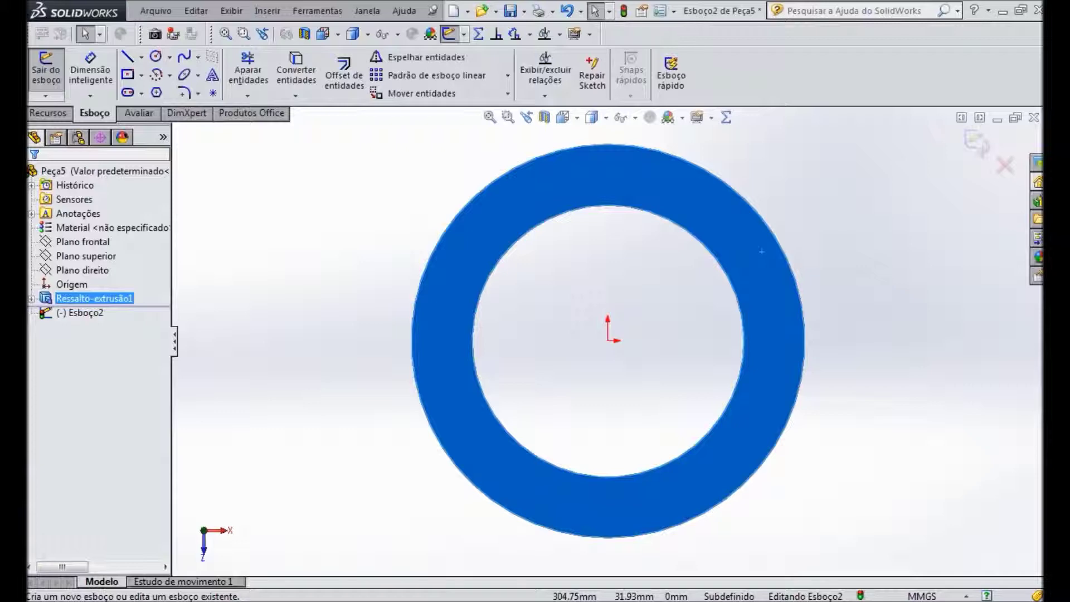
Switch to the Adobe Reader drawing and find the mounting-lug dimensions in section C-C.
key("alt+Tab")
scroll(753, 370, "right", 10)
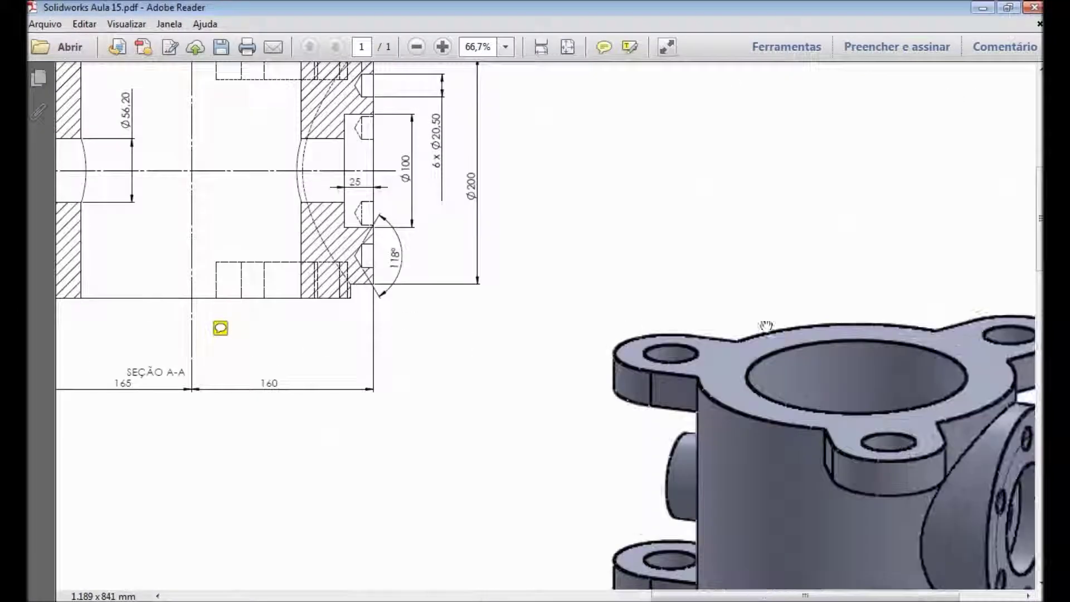
left_click_drag(766, 326, 620, 295)
mouse_move(652, 233)
left_mouse_down()
mouse_move(968, 318)
mouse_move(576, 232)
mouse_move(618, 200)
mouse_move(776, 200)
mouse_move(768, 191)
left_mouse_up()
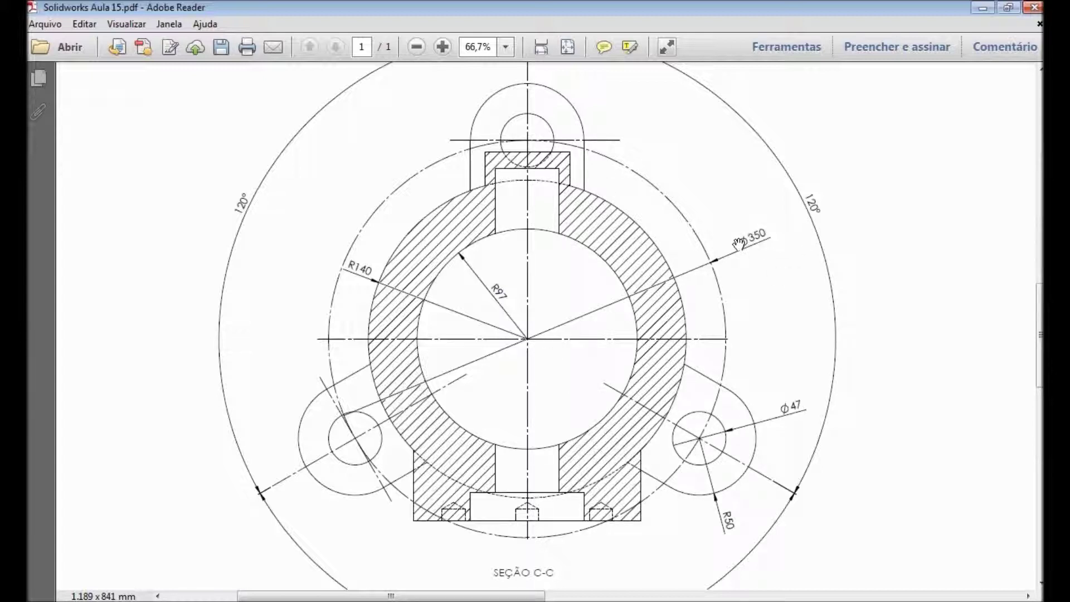
In SolidWorks, sketch a construction circle centred on the origin around the ring, with a radius of about 194 mm.
key("alt+Tab")
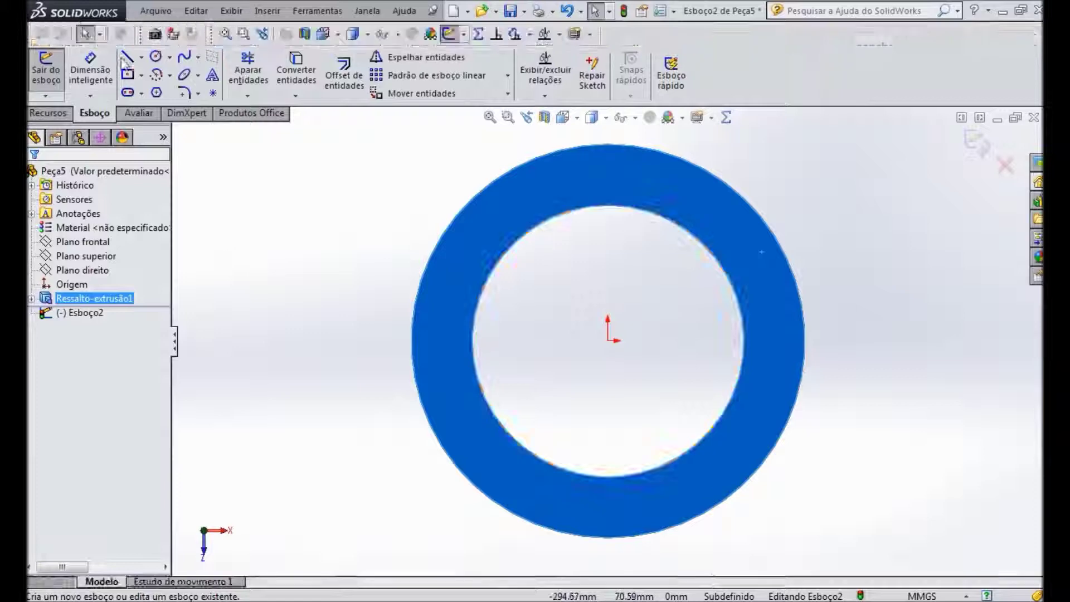
left_click(155, 57)
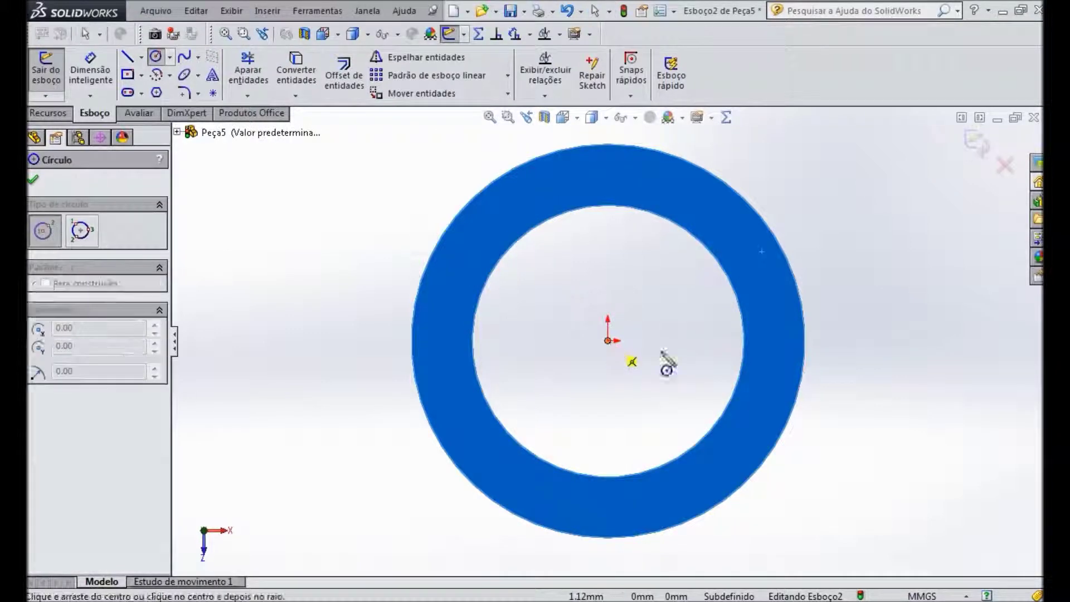
left_click(608, 340)
left_click(859, 450)
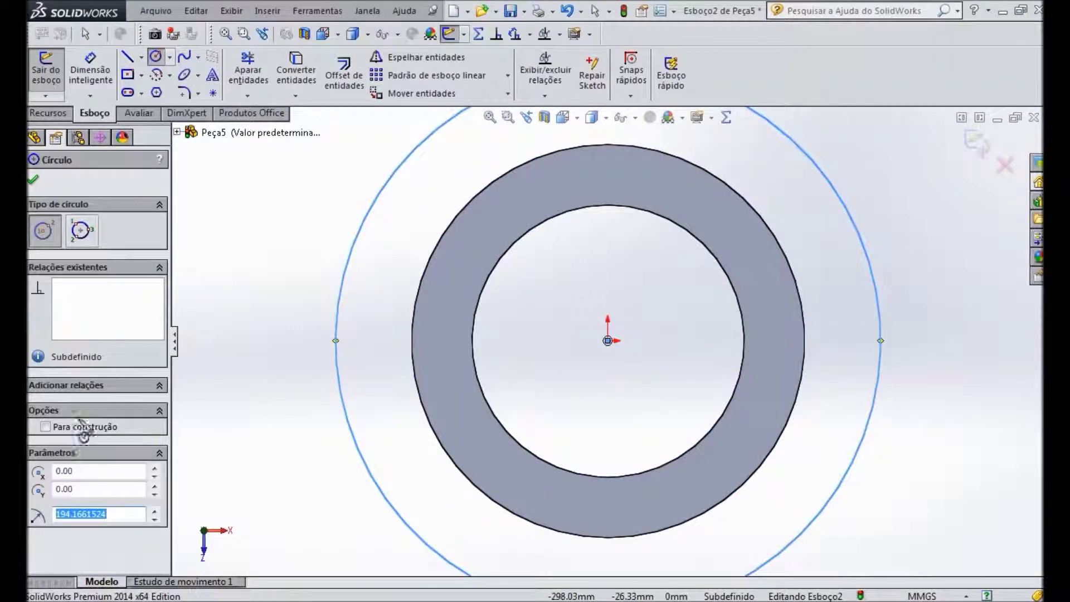
left_click(51, 428)
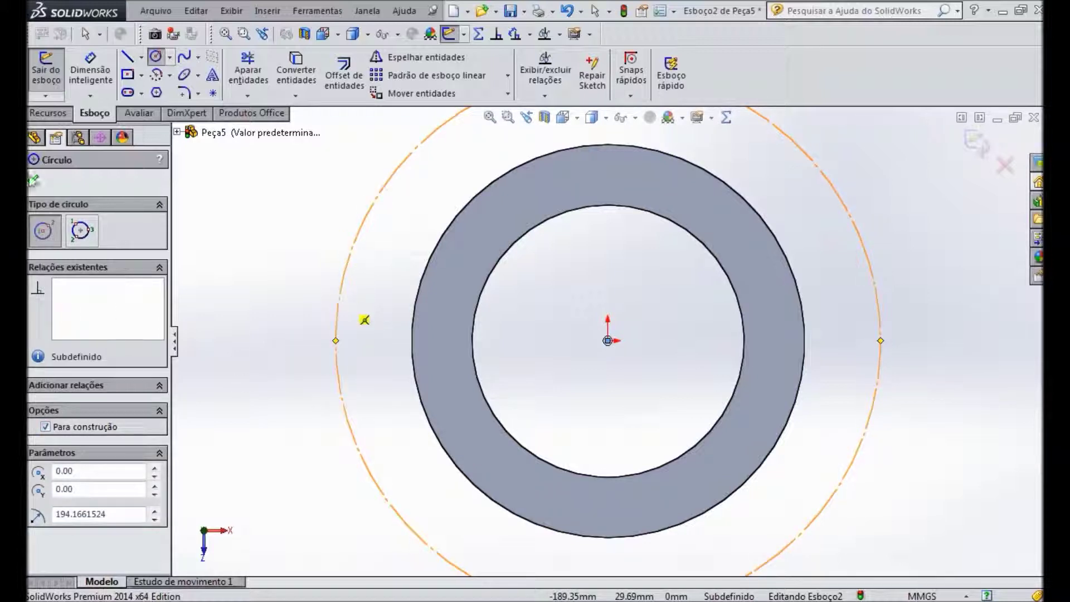
key("Escape")
Dimension the construction circle's diameter as 350 mm.
key("d")
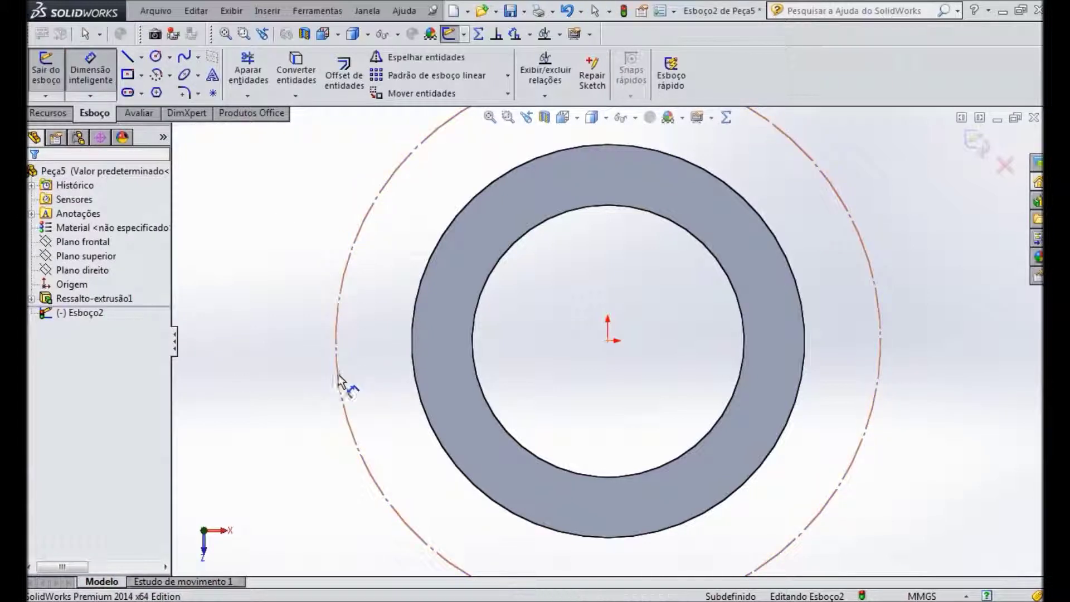
left_click(344, 383)
left_click(239, 441)
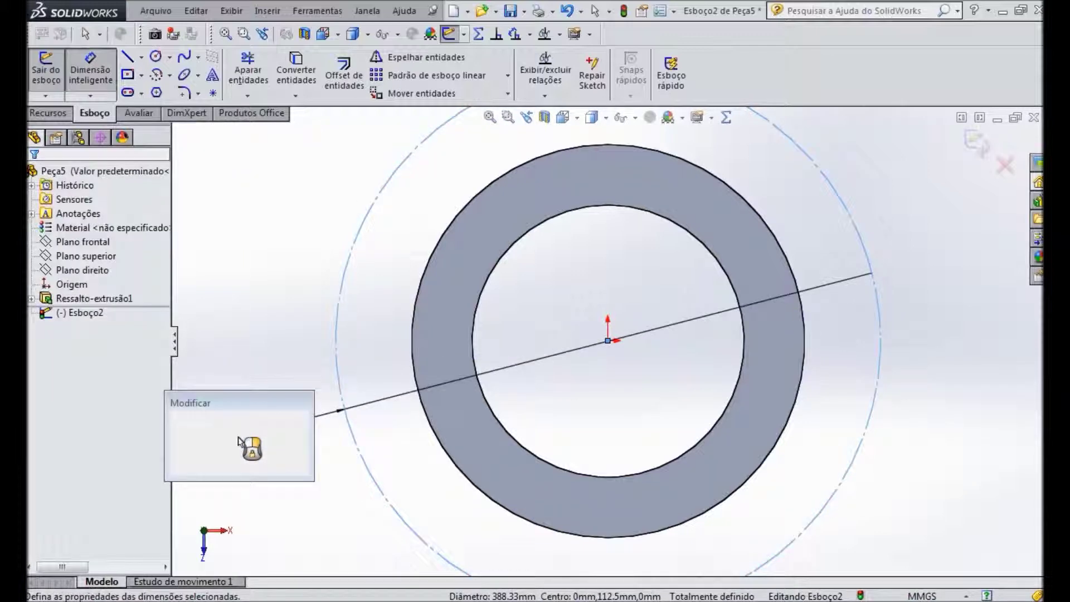
type("350")
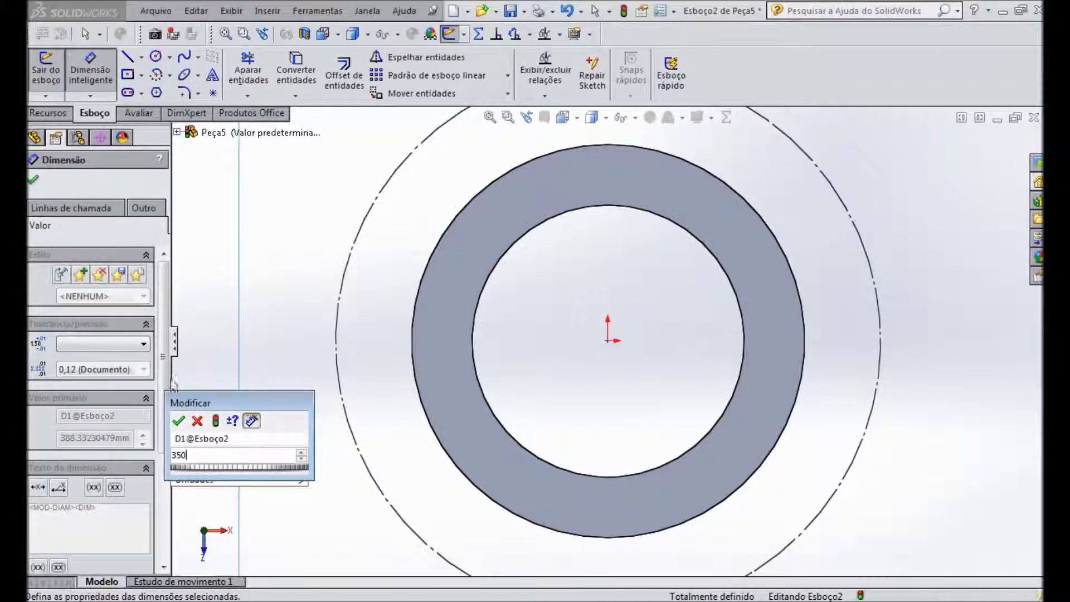
key("Return")
left_click(34, 179)
key("Escape")
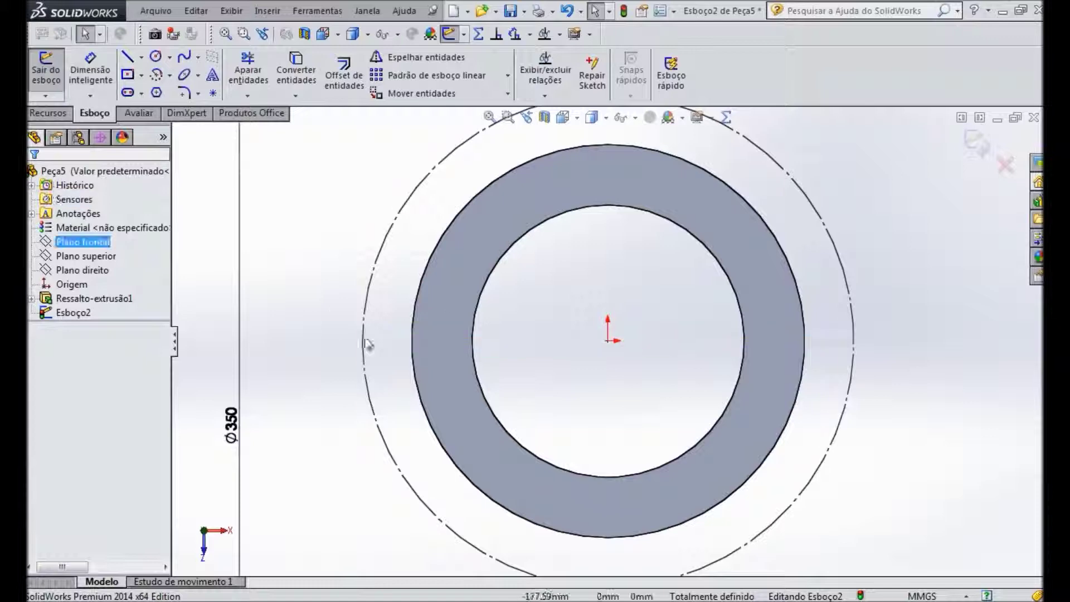
key("f")
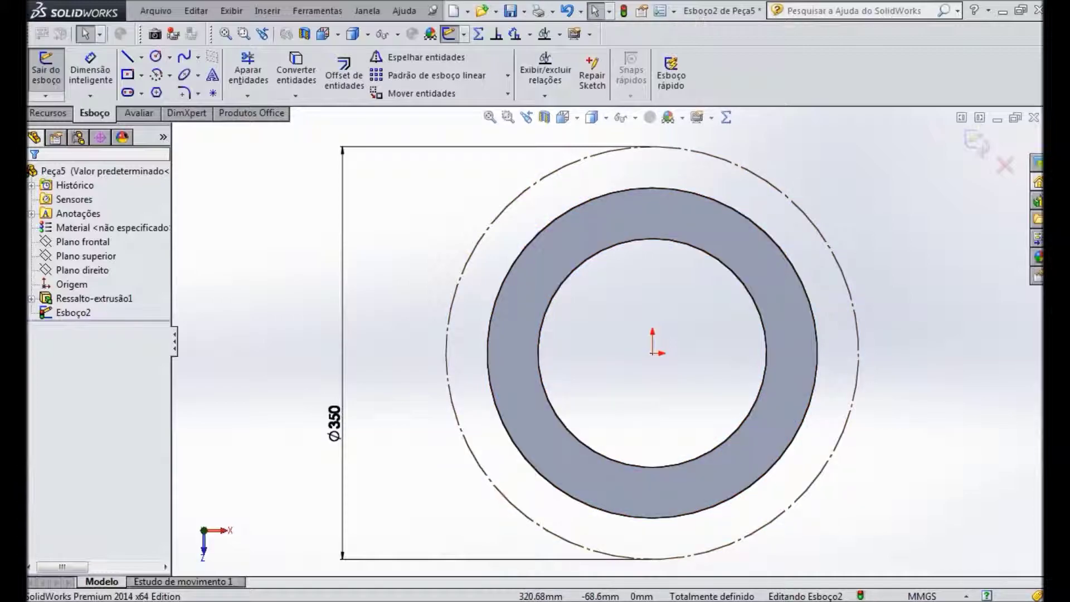
Sketch two concentric circles on the construction circle's left quadrant point, with radii of about 51 mm and 33 mm.
key("alt+Tab")
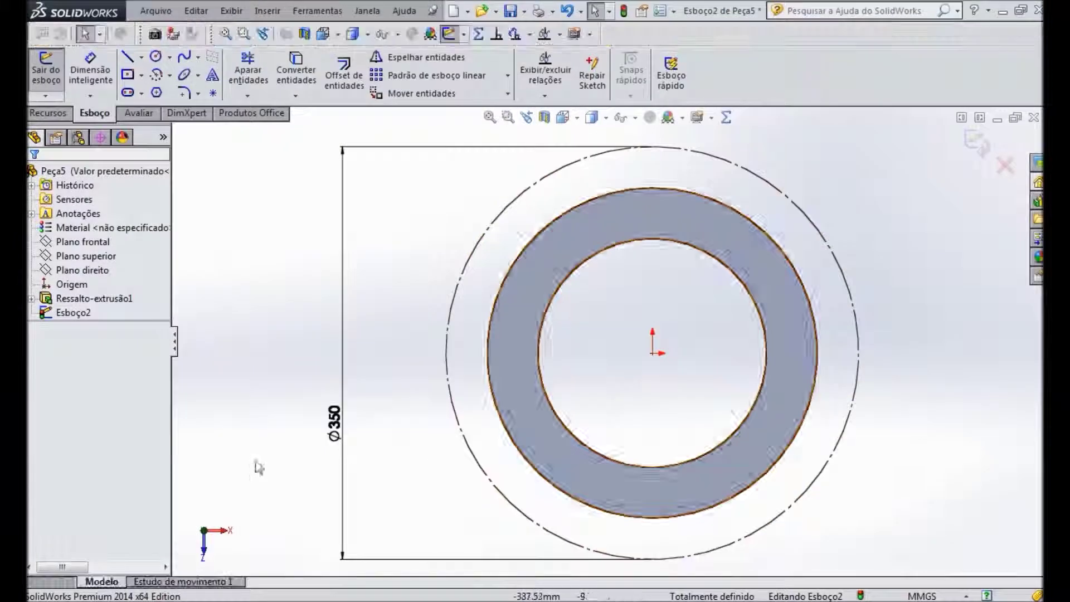
left_click(156, 57)
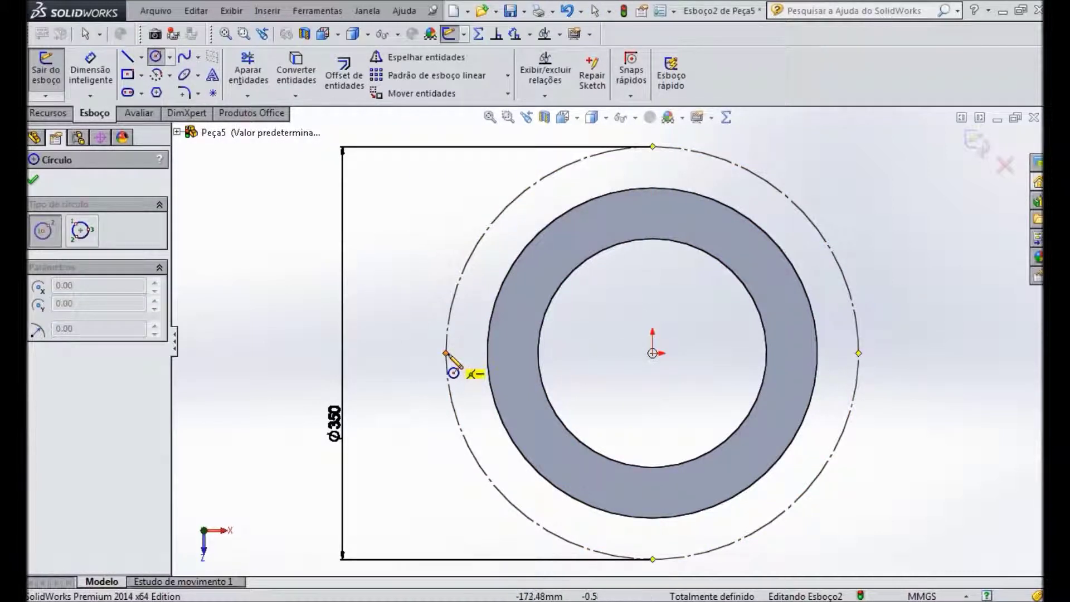
left_click(445, 353)
left_click(475, 406)
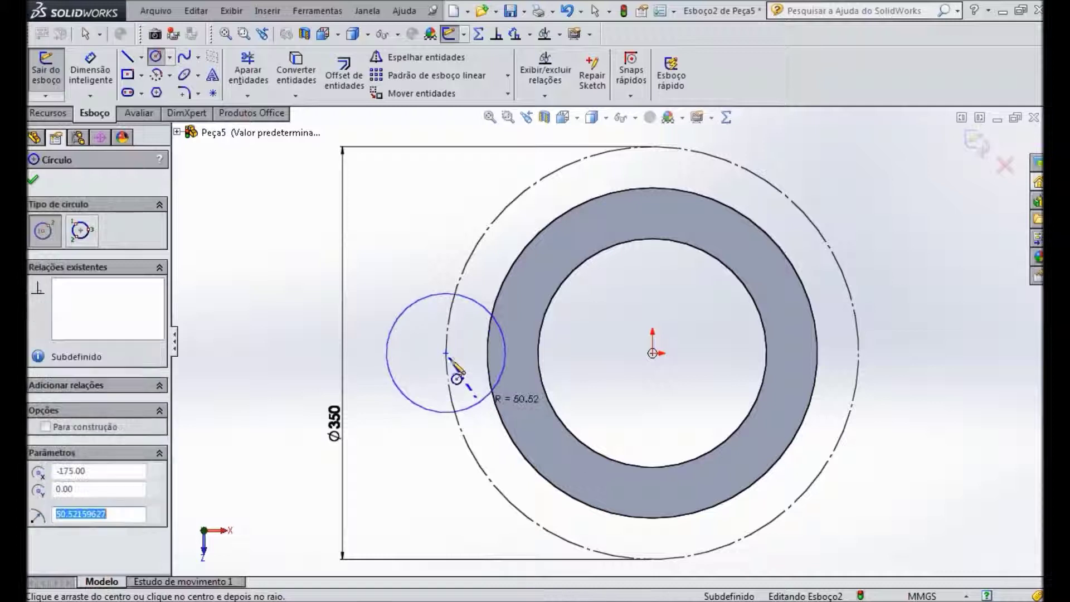
left_click(446, 353)
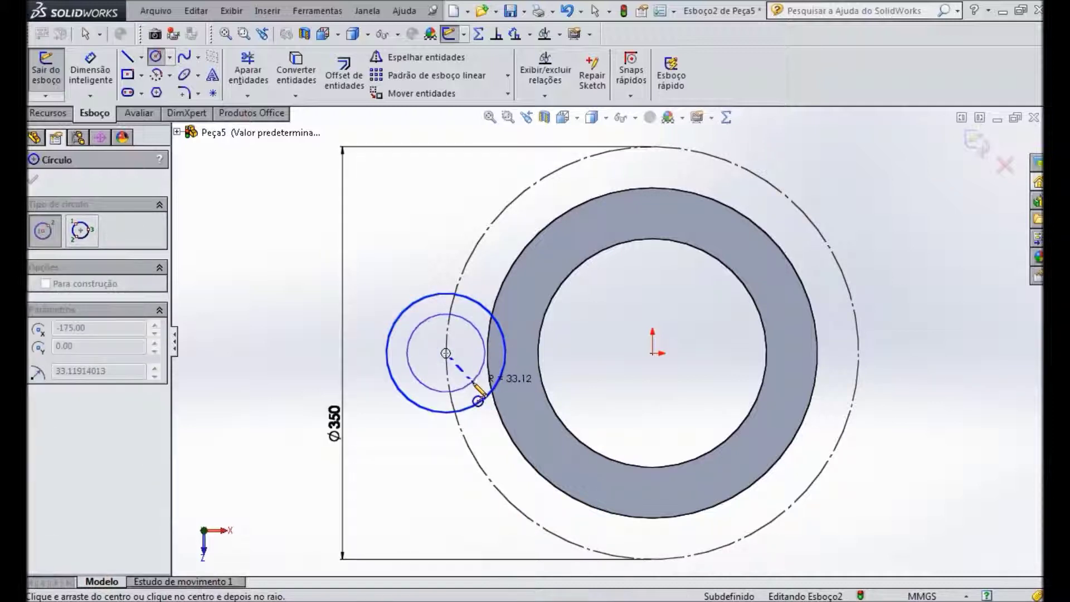
left_click(474, 380)
key("Escape")
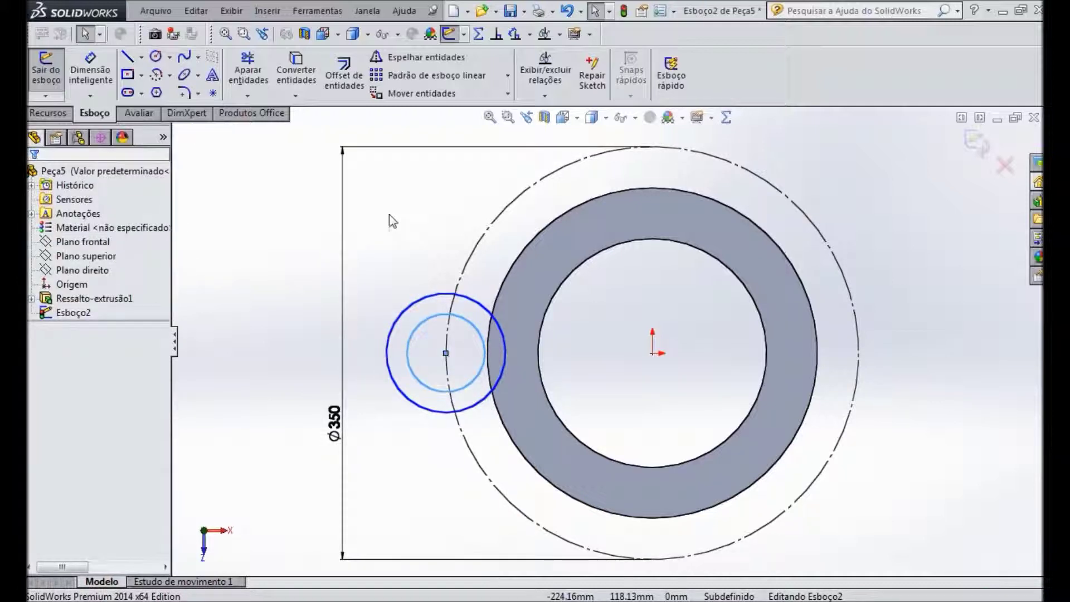
Dimension the outer lug circle's diameter as 100 mm and the inner lug circle's diameter as 47 mm.
left_click(89, 66)
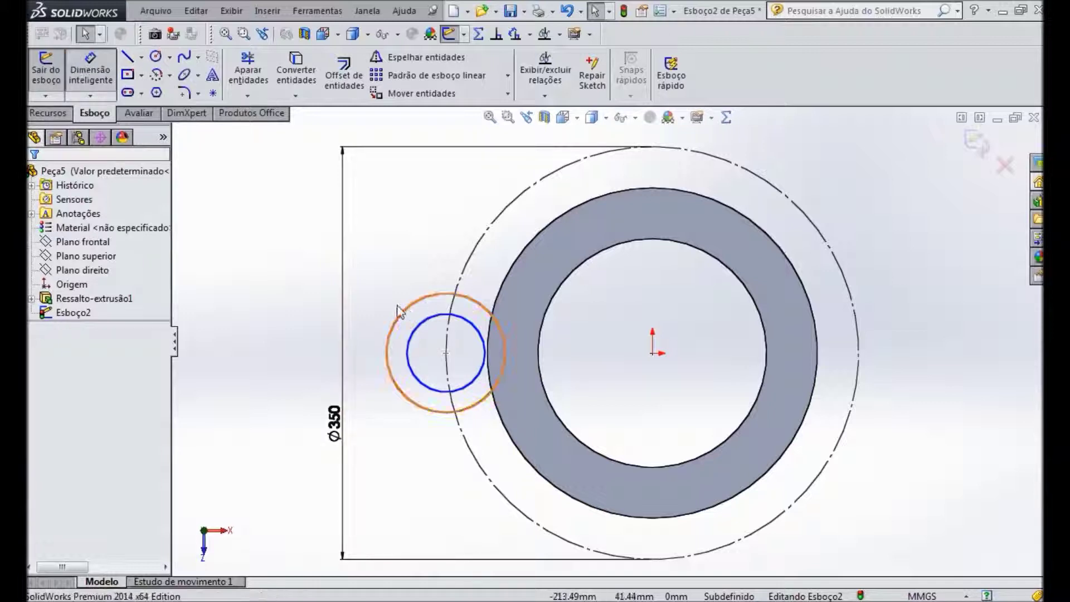
left_click(415, 310)
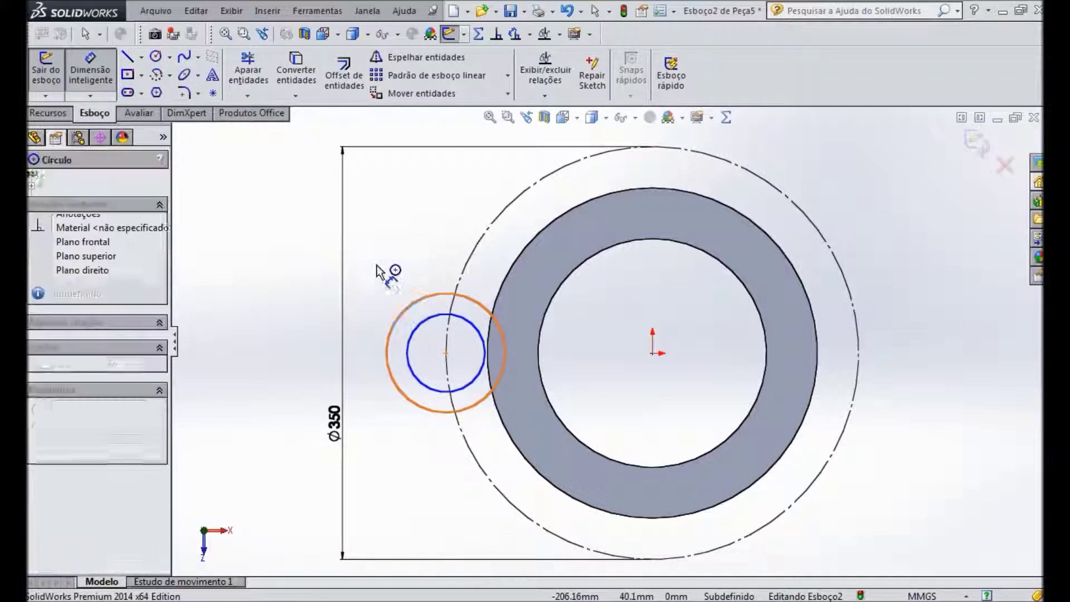
left_click(376, 262)
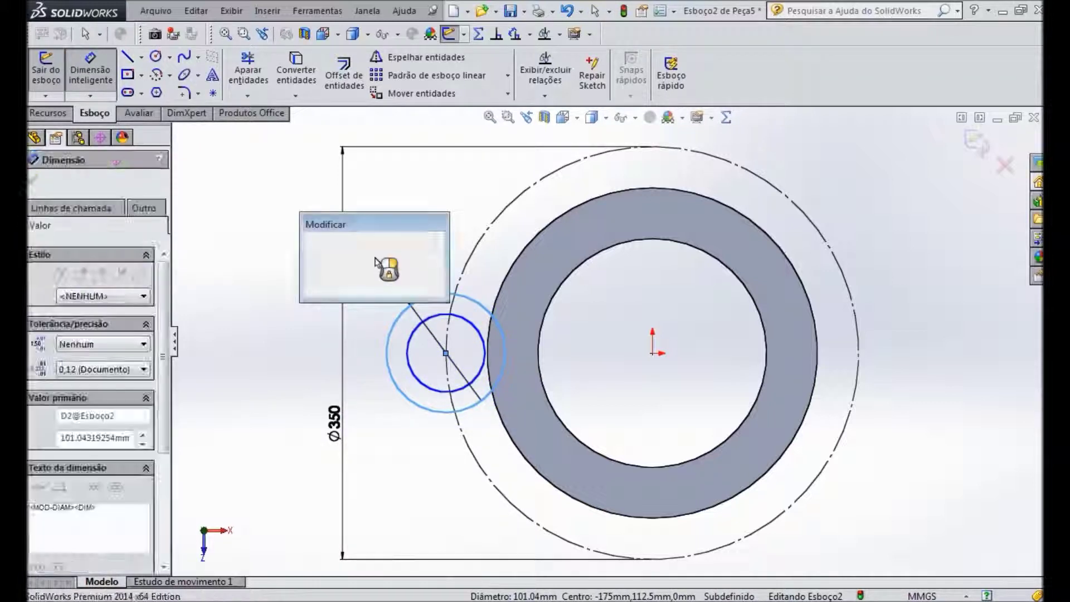
type("100")
key("Return")
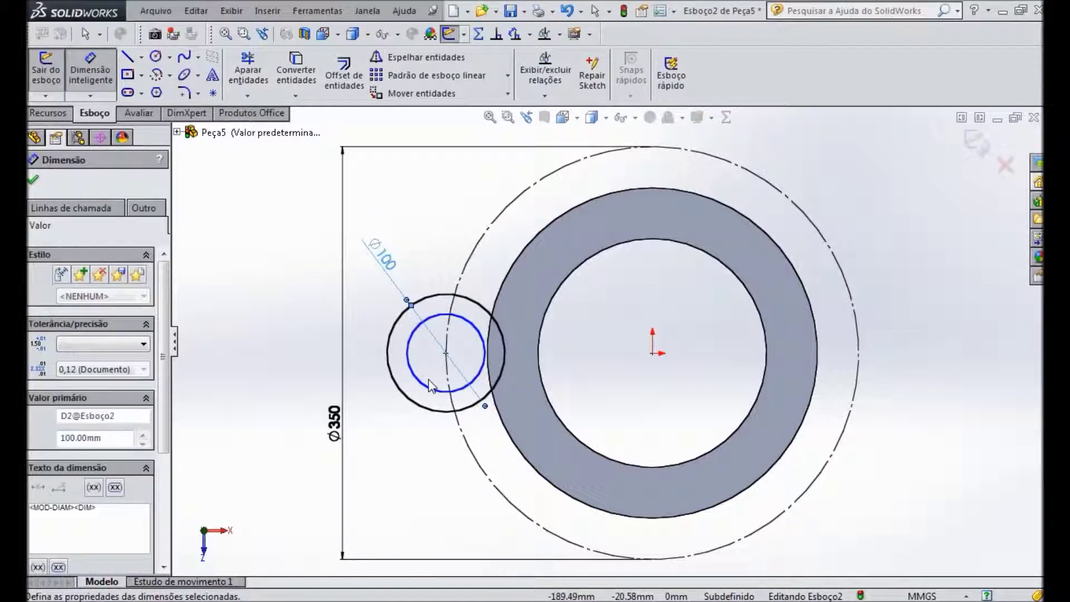
left_click(429, 389)
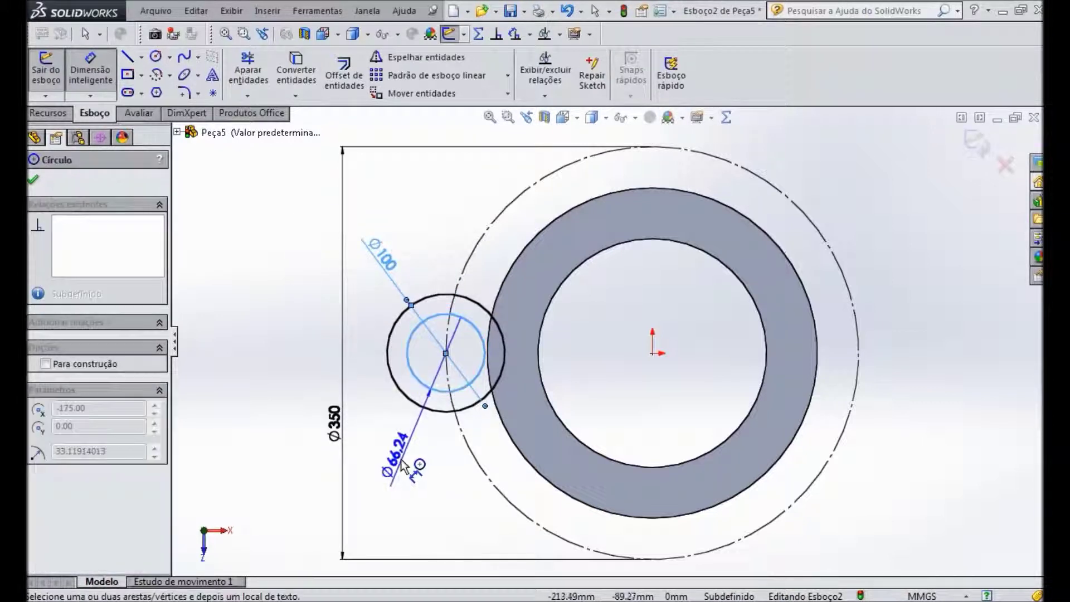
left_click(399, 463)
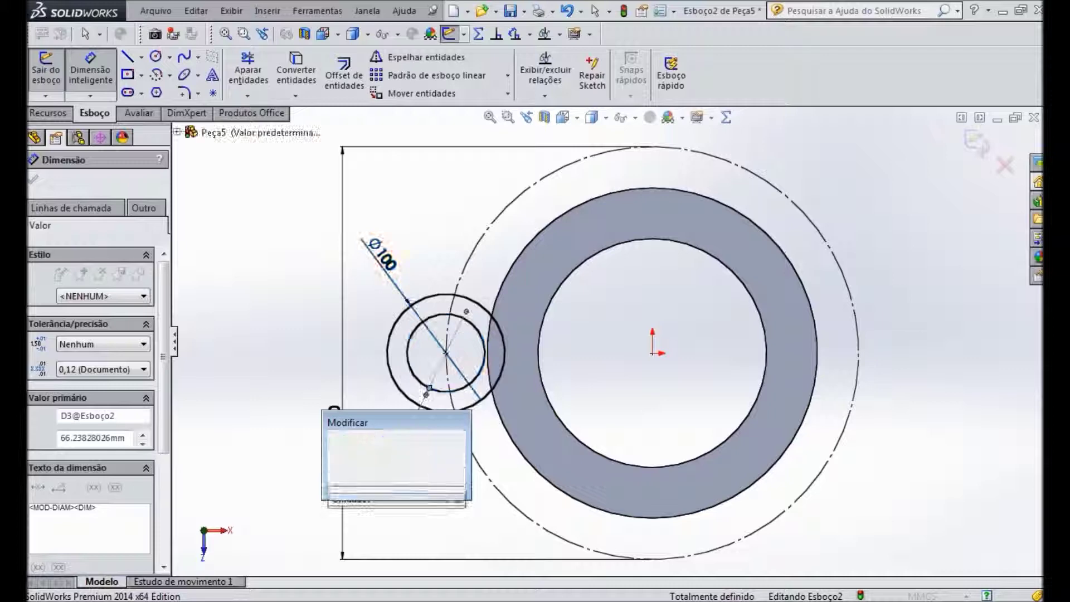
type("47")
key("Return")
left_click(626, 365)
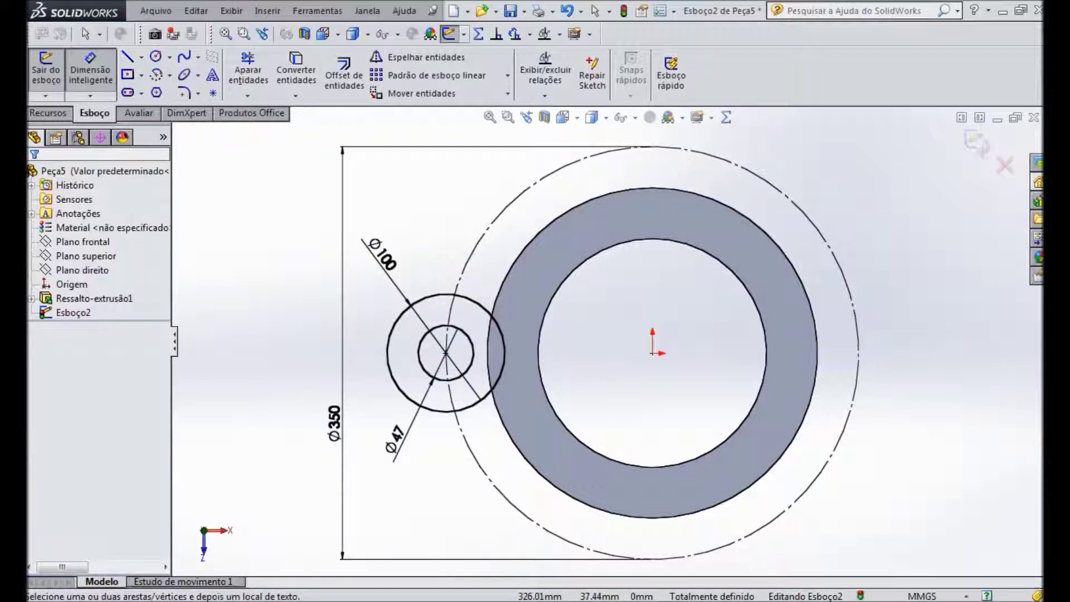
Check the lug outline in Adobe Reader, and in SolidWorks join the 100 mm circle's upper and lower quadrants with three lines forming a 50 x 100 mm box.
key("alt+Tab")
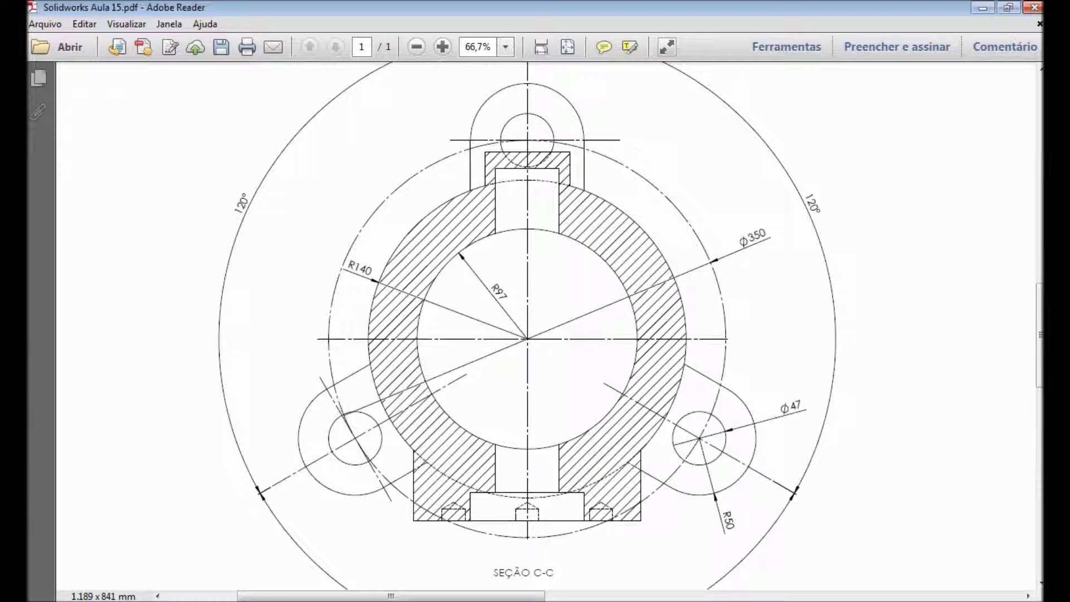
key("alt+Tab")
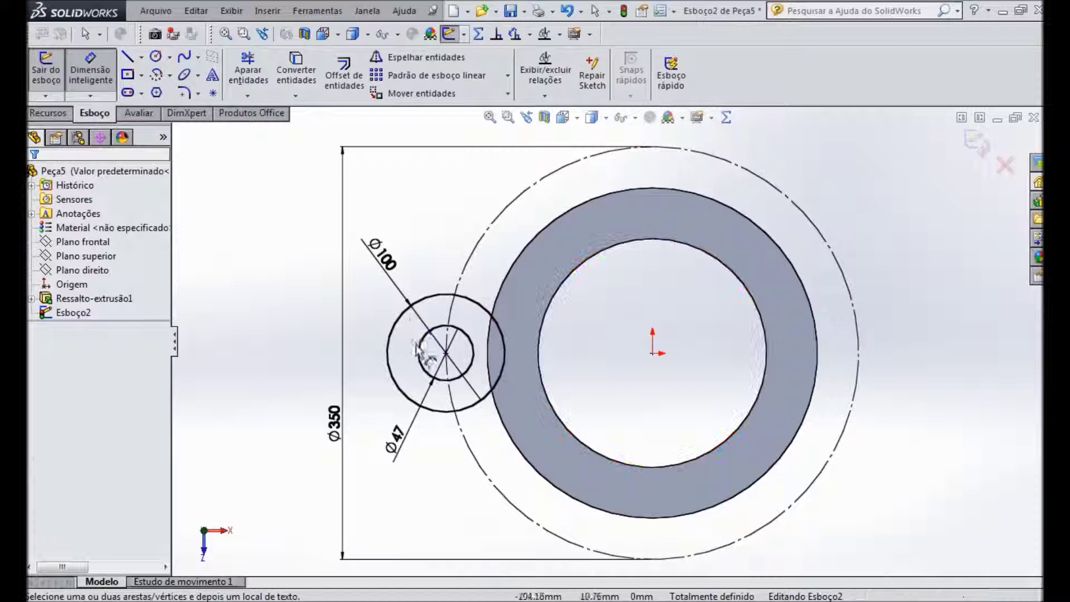
scroll(412, 352, "up", 3)
left_click(127, 57)
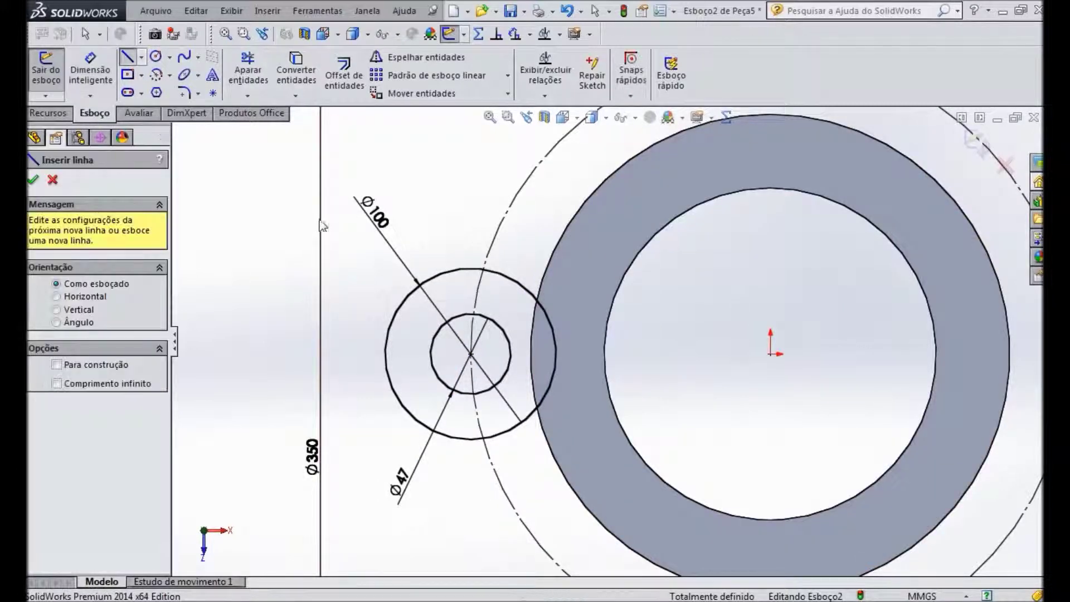
left_click(471, 268)
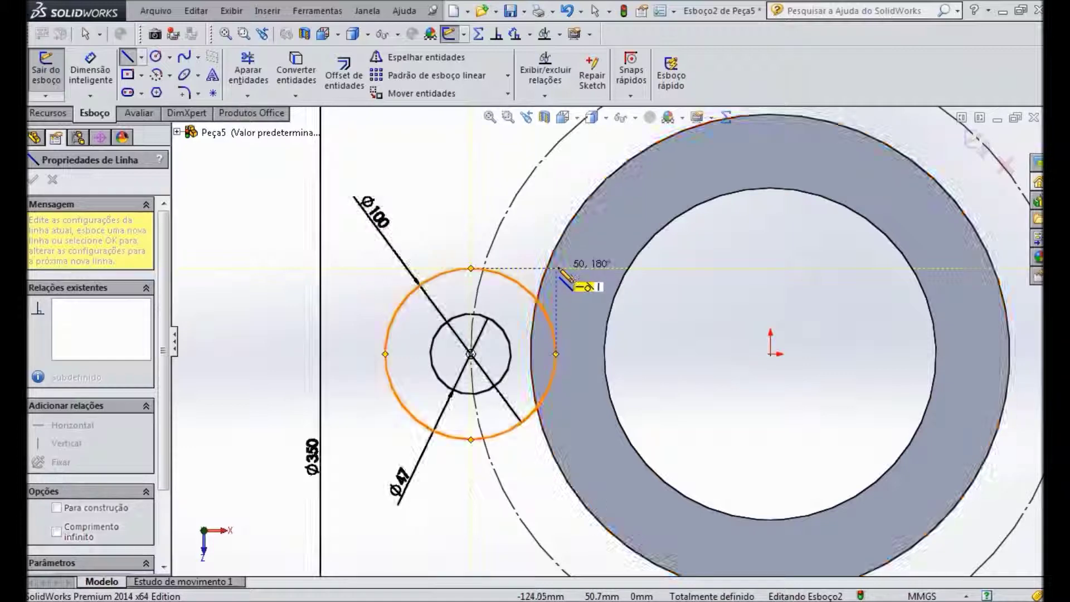
left_click(557, 268)
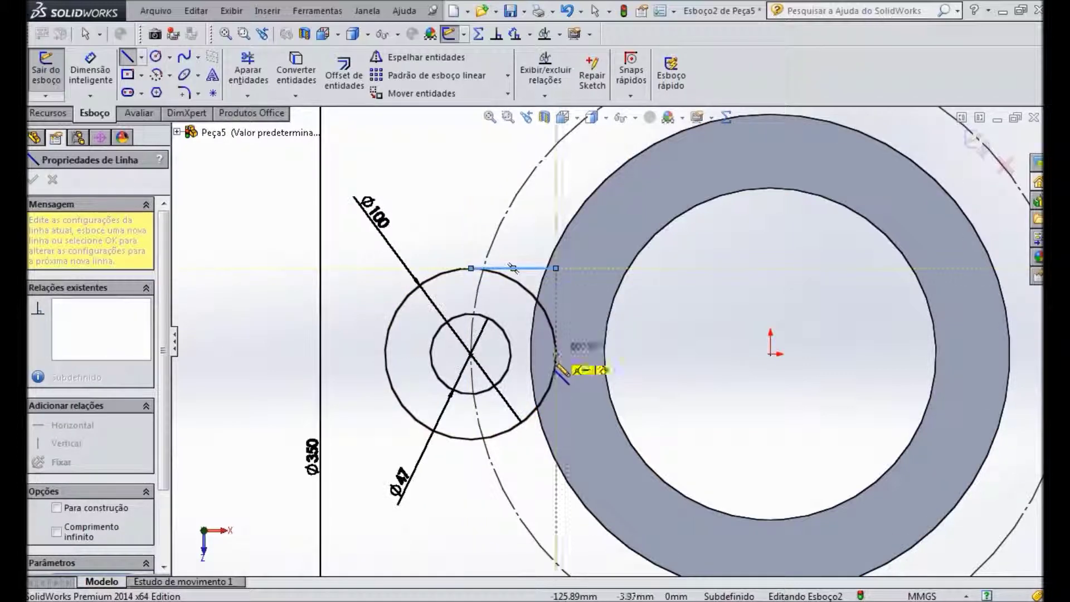
left_click(555, 440)
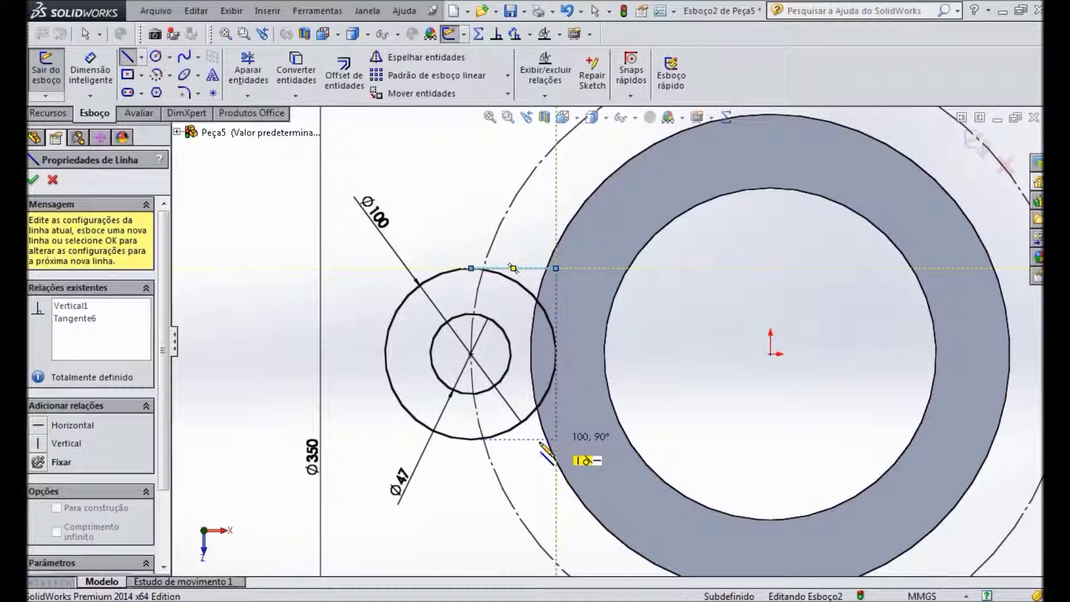
left_click(471, 440)
left_click(33, 180)
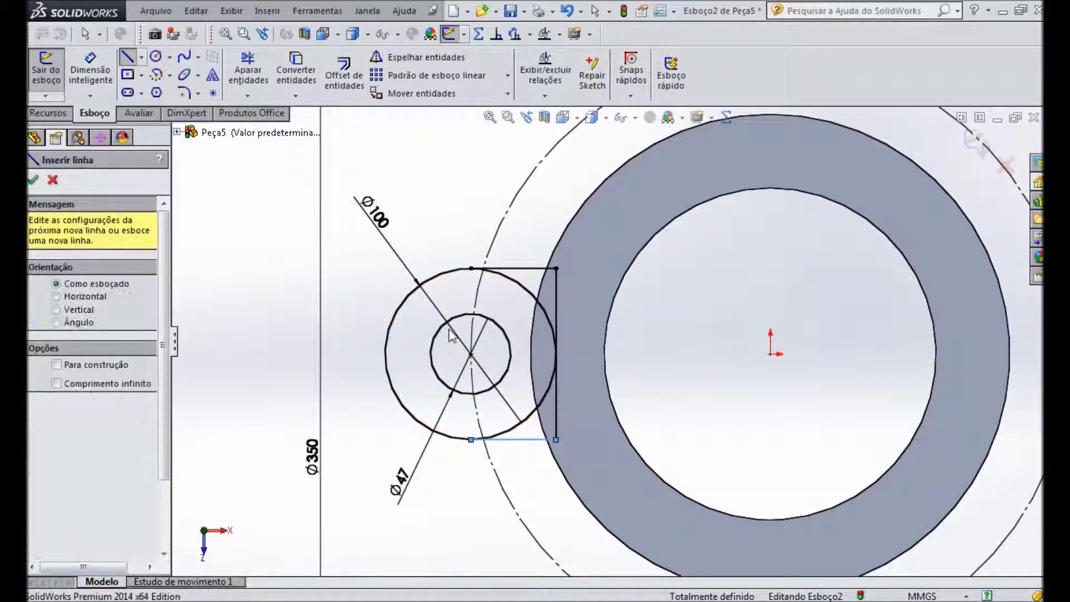
Trim the short pieces of the 100 mm circle between its upper and lower quadrant points and the construction circle.
scroll(491, 383, "down", 1)
scroll(469, 249, "down", 5)
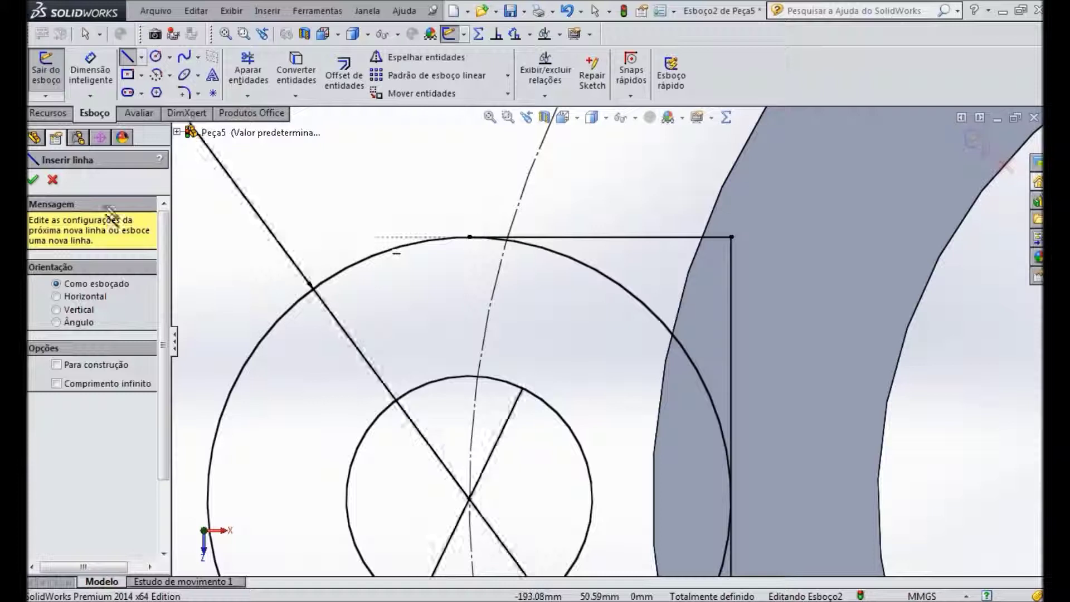
left_click(33, 180)
scroll(509, 254, "down", 1)
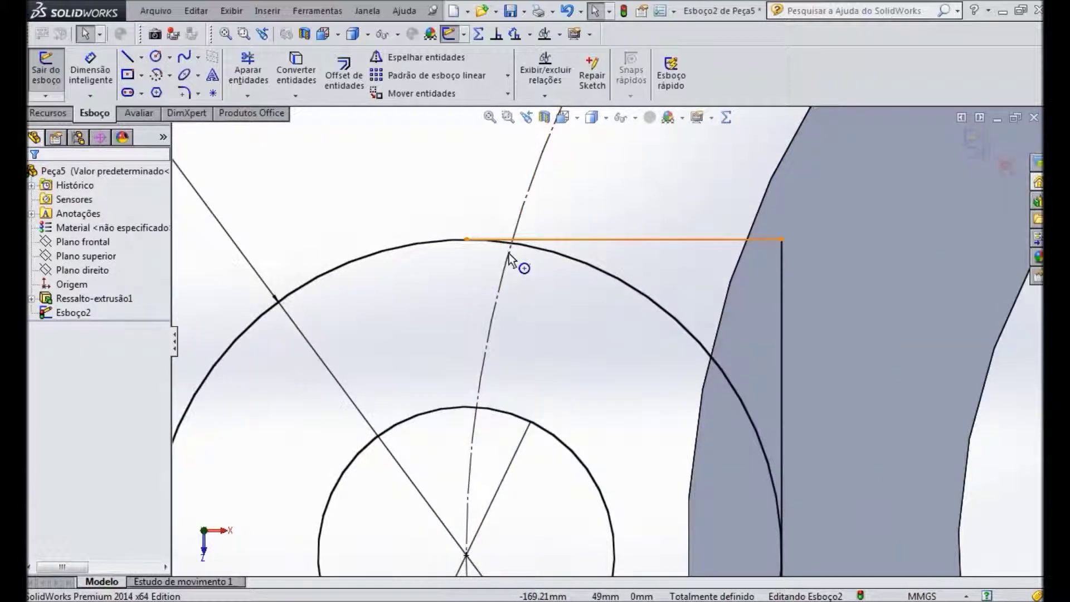
left_click(249, 70)
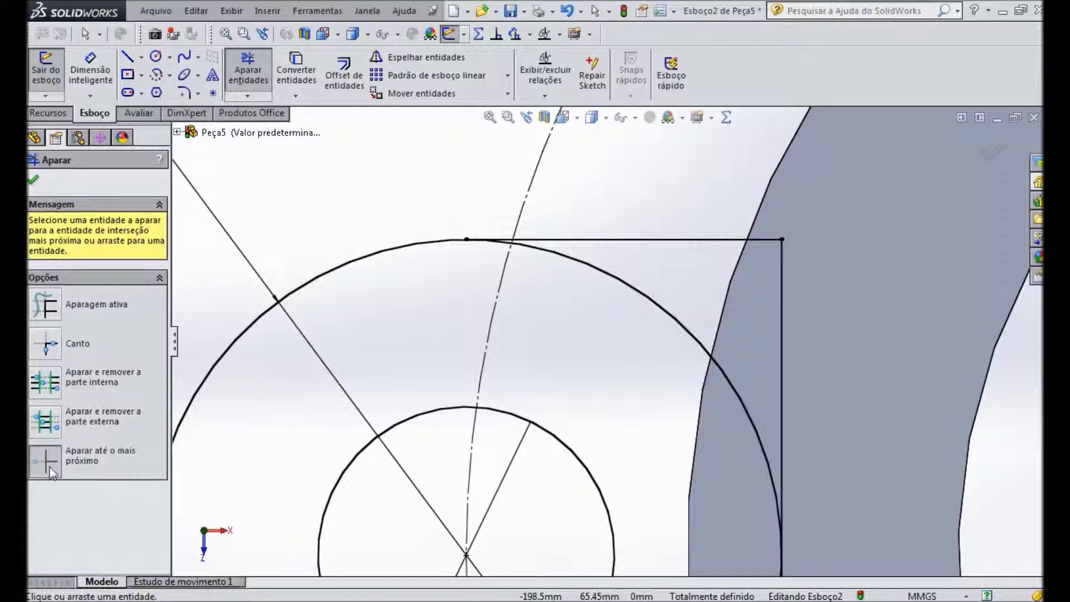
left_click(513, 245)
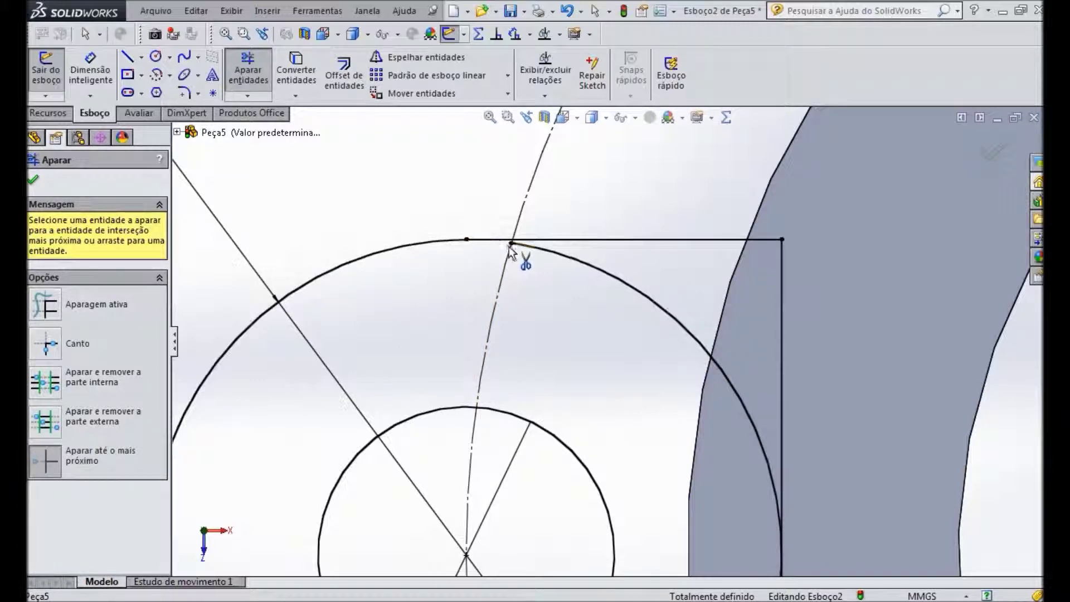
scroll(583, 301, "up", 6)
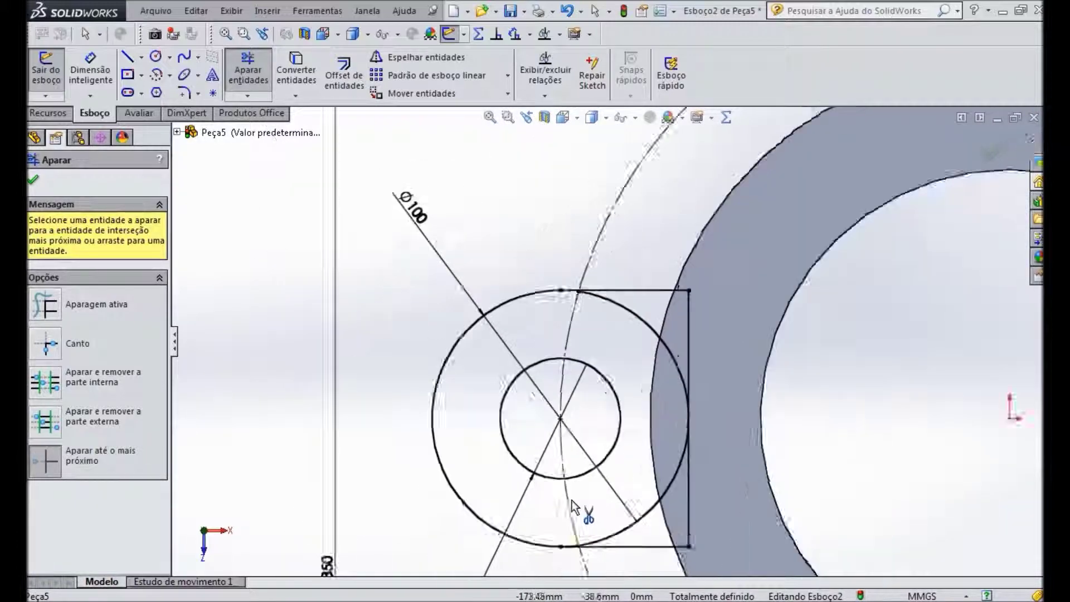
scroll(587, 521, "down", 6)
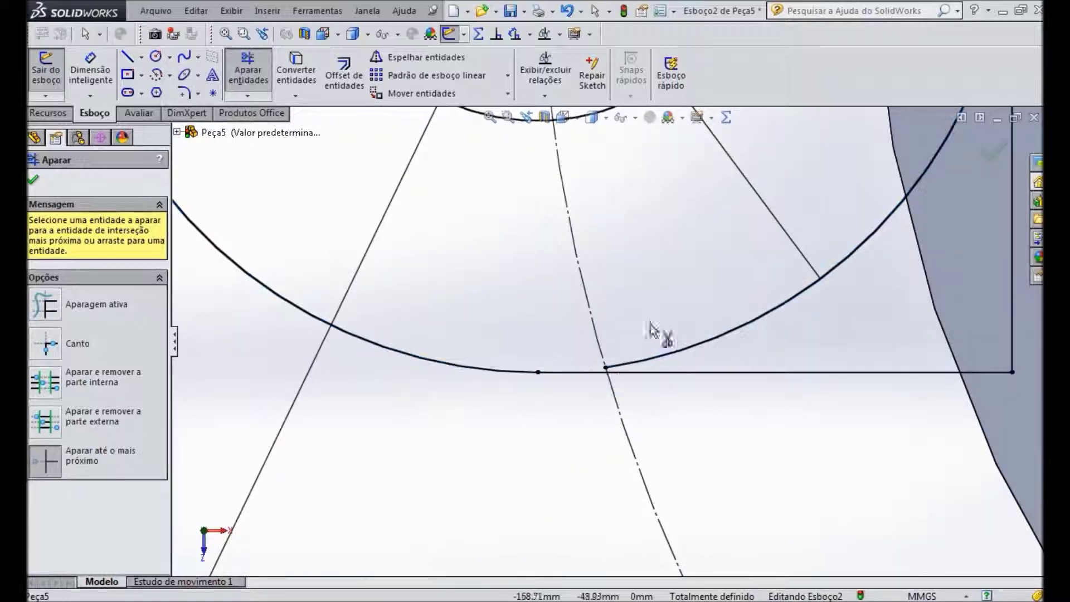
scroll(650, 335, "up", 3)
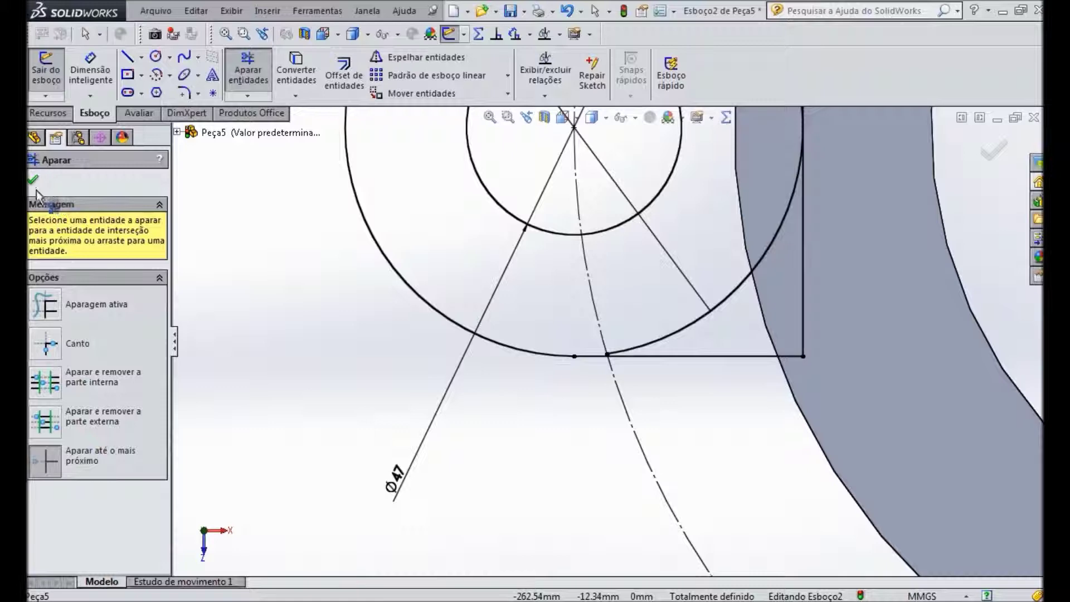
left_click(33, 180)
key("Escape")
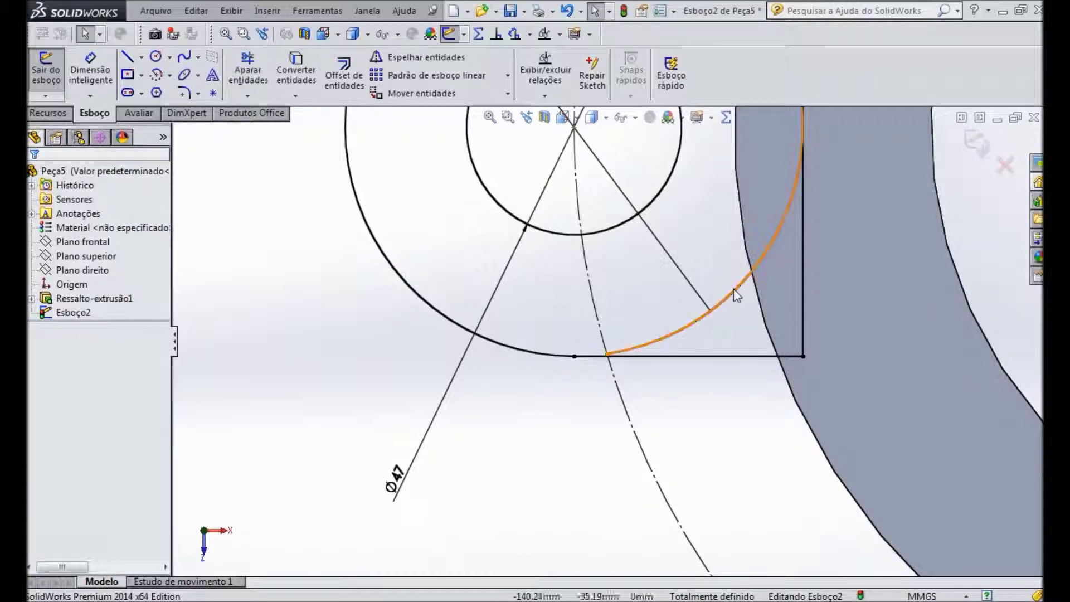
Delete the remaining arc of the 100 mm circle inside the box, leaving an open U-shaped end joined to the lines.
left_click(750, 276)
scroll(781, 223, "up", 3)
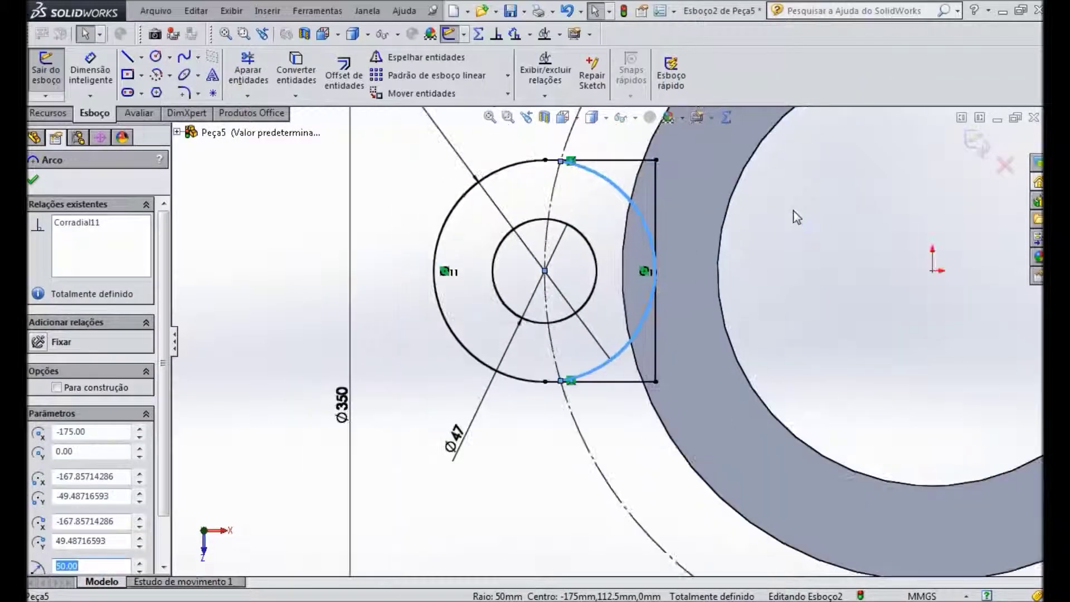
left_click(797, 217)
scroll(591, 268, "down", 2)
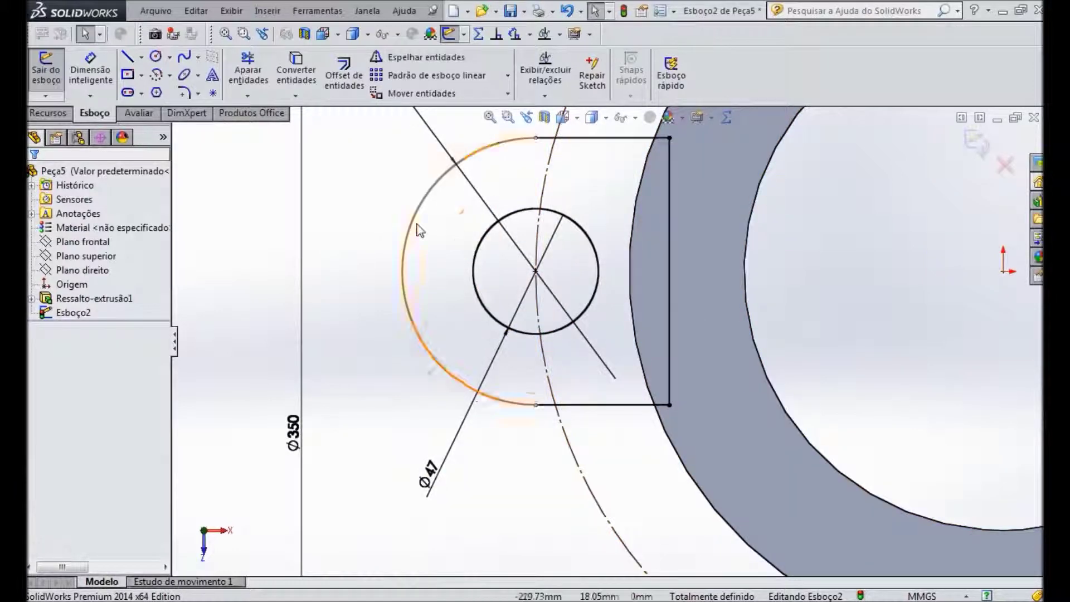
scroll(419, 229, "up", 2)
scroll(418, 230, "up", 1)
View the lug sketch isometrically, and switch to Adobe Reader to examine section A-A for the lug thickness.
key("ctrl+7")
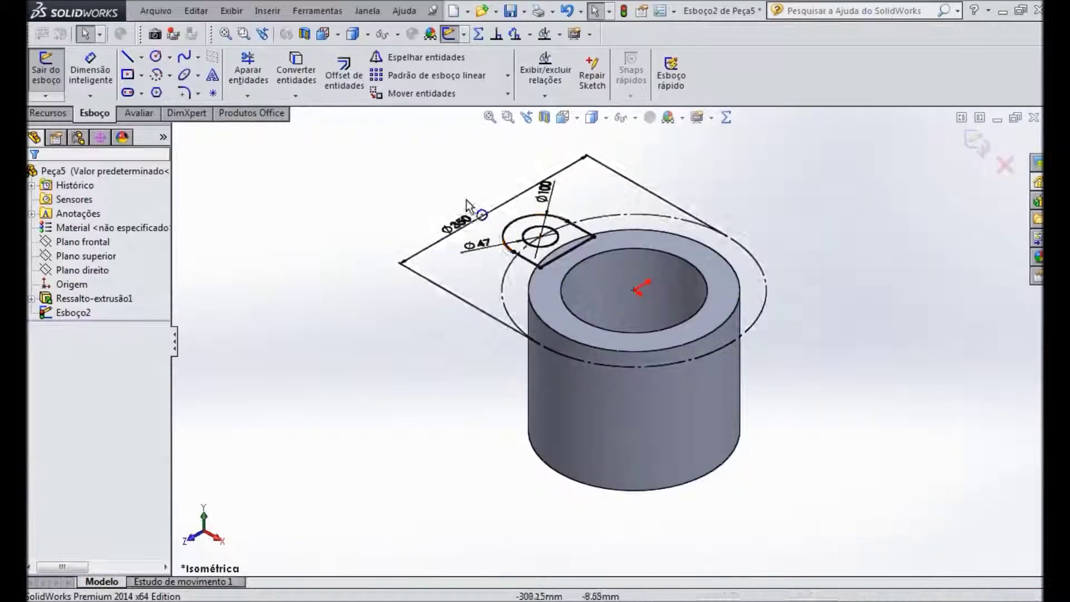
scroll(618, 287, "down", 3)
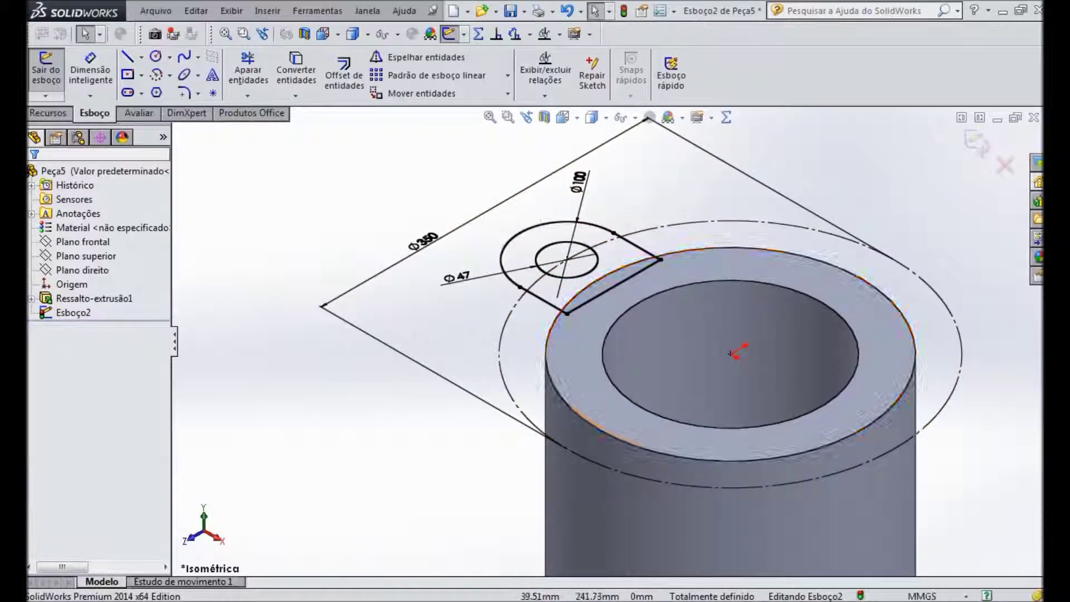
key("alt+Tab")
scroll(895, 263, "up", 10)
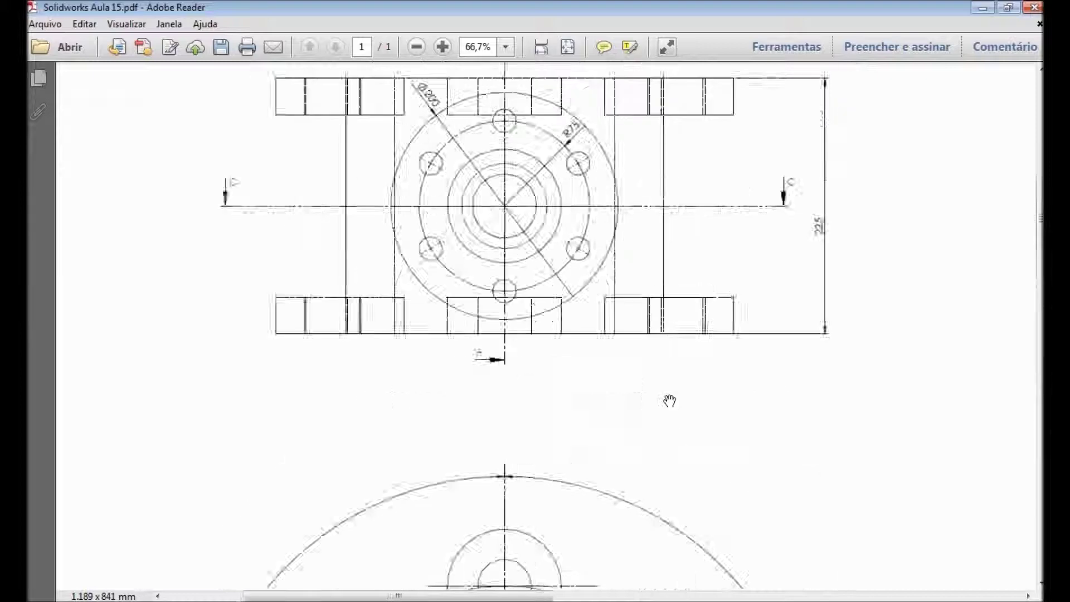
left_click_drag(659, 281, 387, 279)
left_click_drag(825, 274, 518, 275)
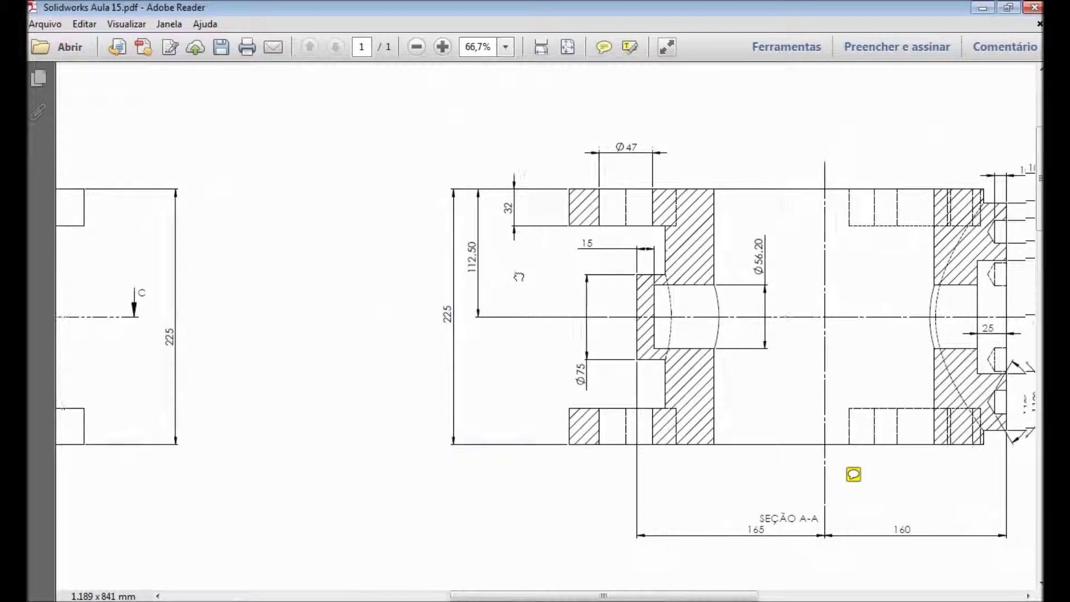
left_click_drag(59, 264, 150, 253)
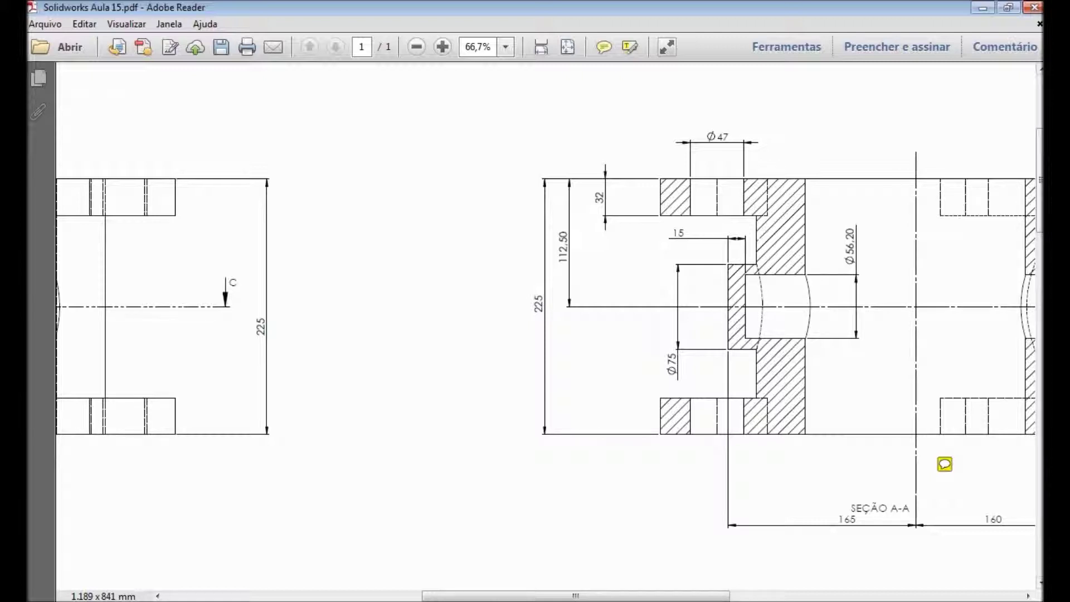
left_click_drag(842, 294, 748, 278)
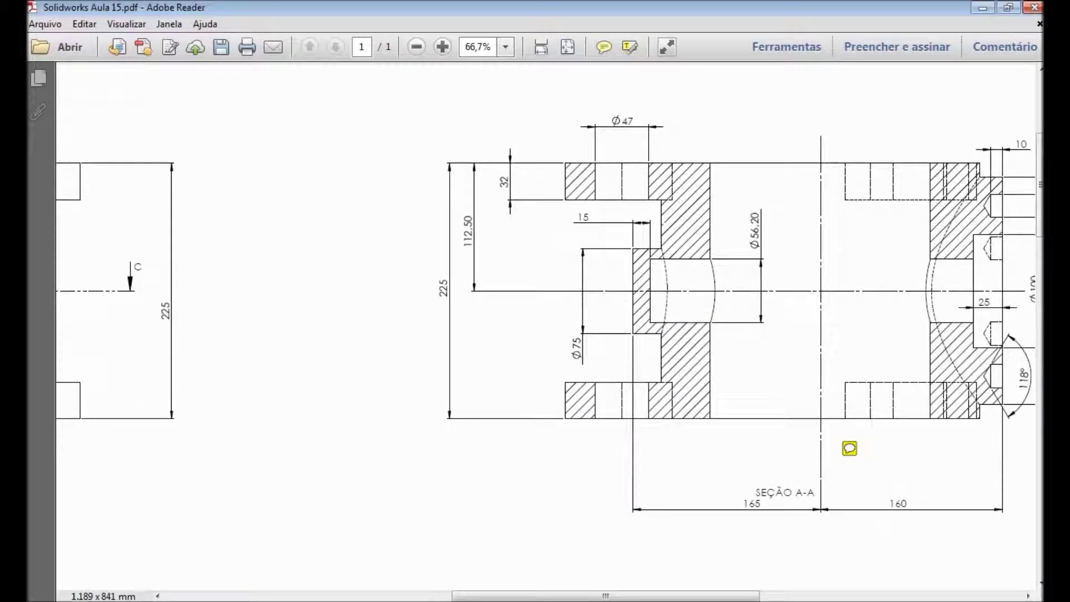
Back in SolidWorks, extrude the lug profile 32 mm blind in the reversed direction, along the cylinder wall, merged with the body.
left_click(329, 601)
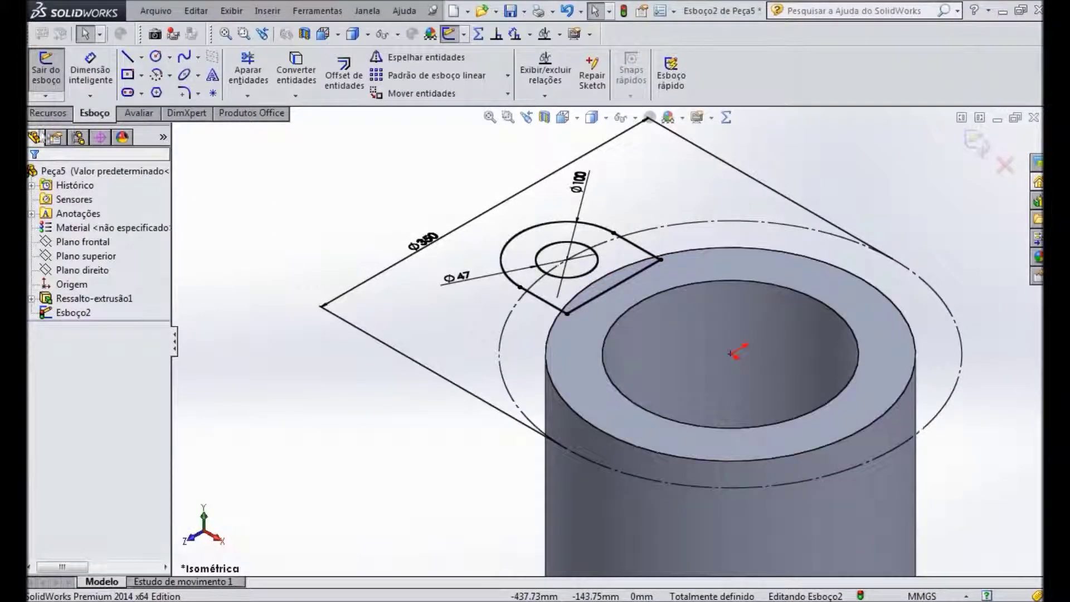
left_click(45, 114)
left_click(60, 75)
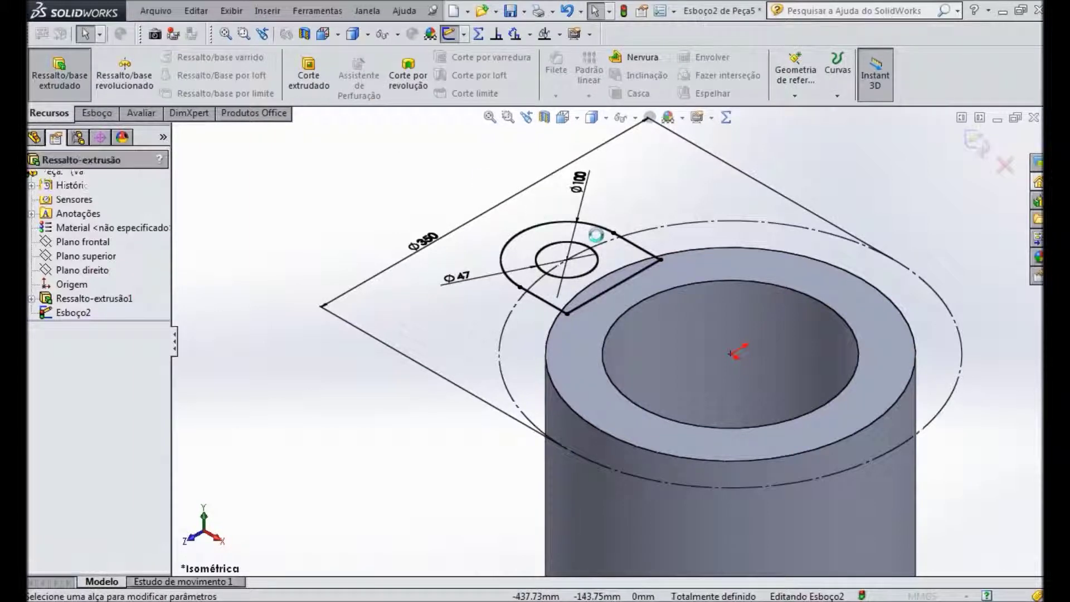
scroll(649, 230, "up", 5)
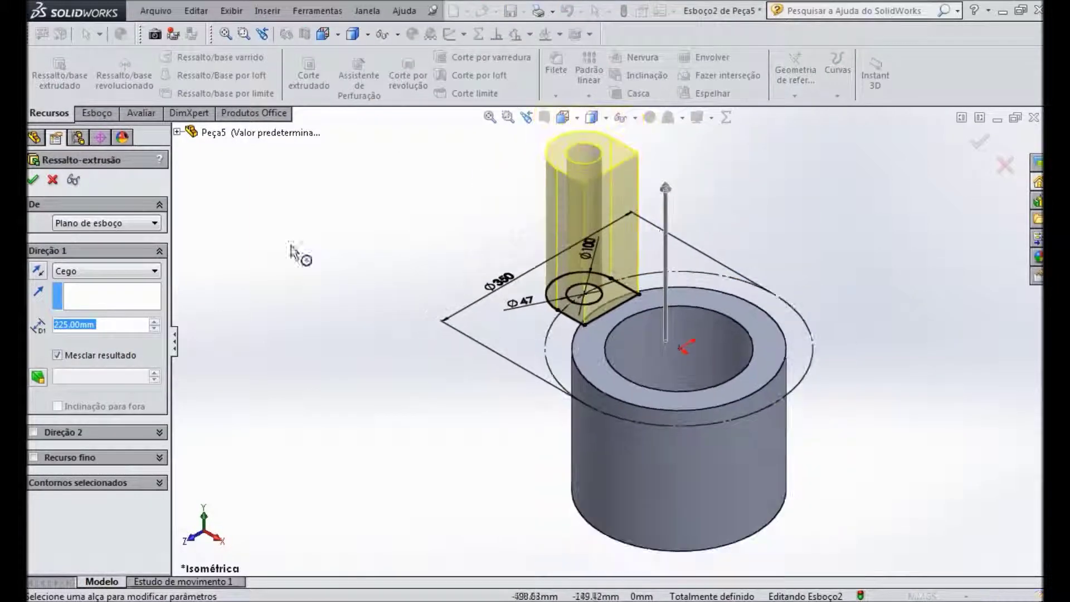
left_click(37, 272)
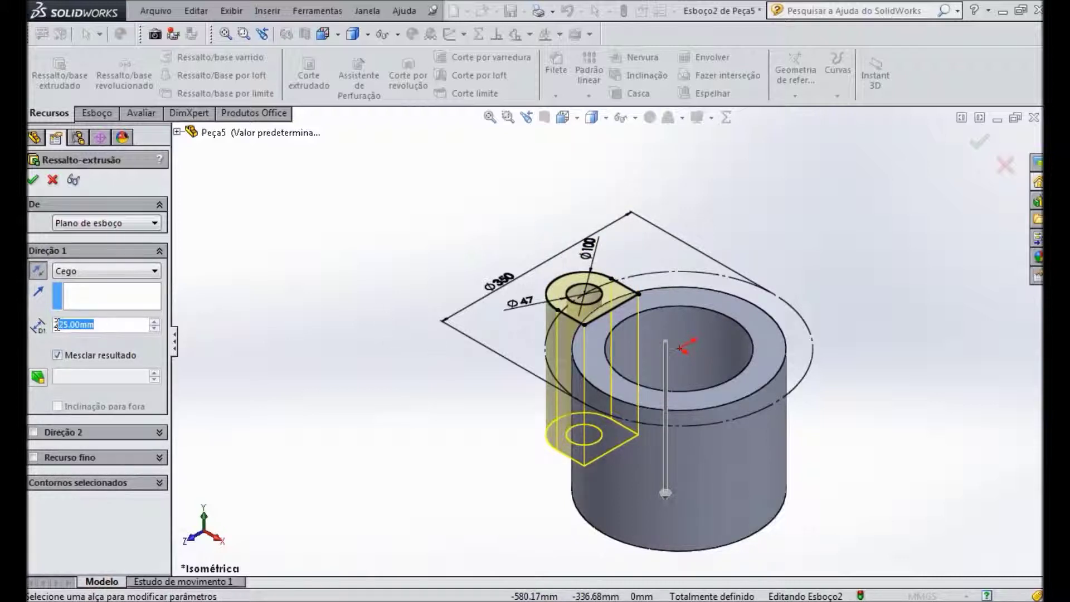
type("32")
key("Return")
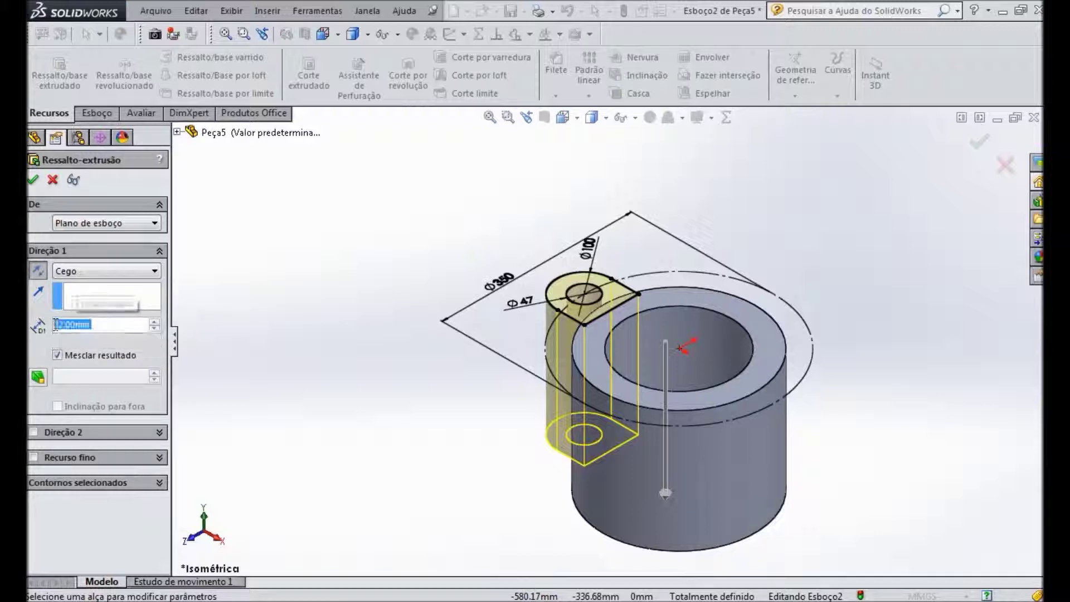
middle_click_drag(702, 208, 804, 189)
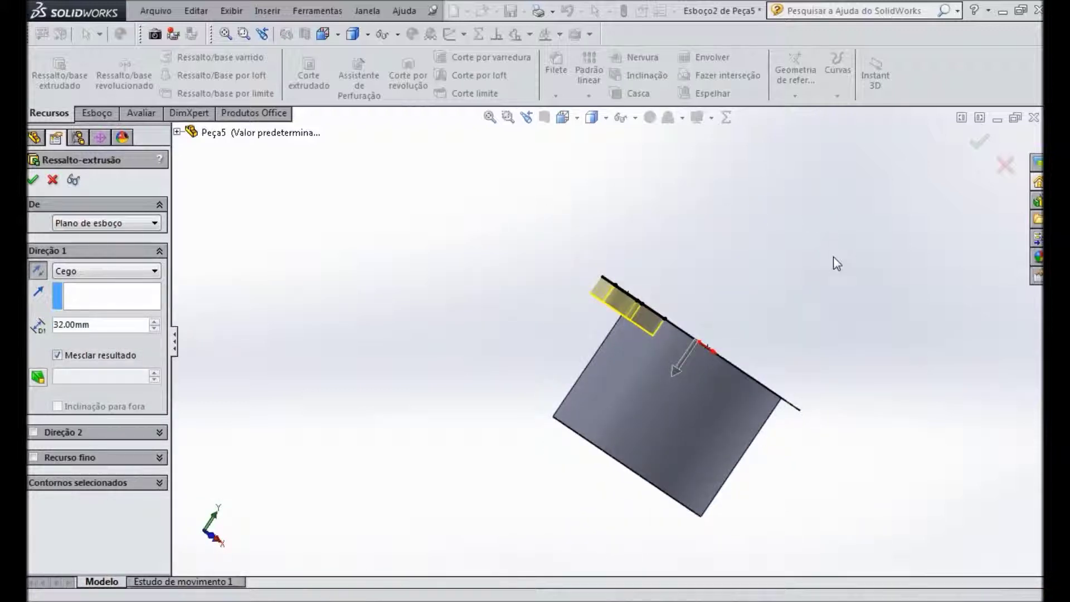
key("Return")
middle_click_drag(887, 260, 793, 323)
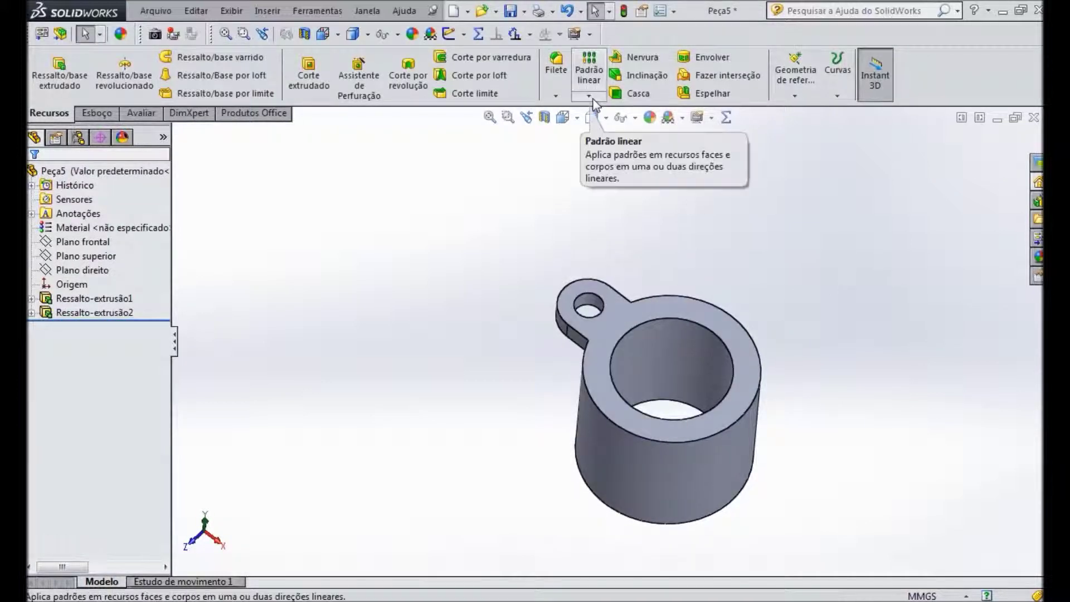
Examine the lug extrusion and its underlying sketch by highlighting each of them on the model.
left_click(84, 313)
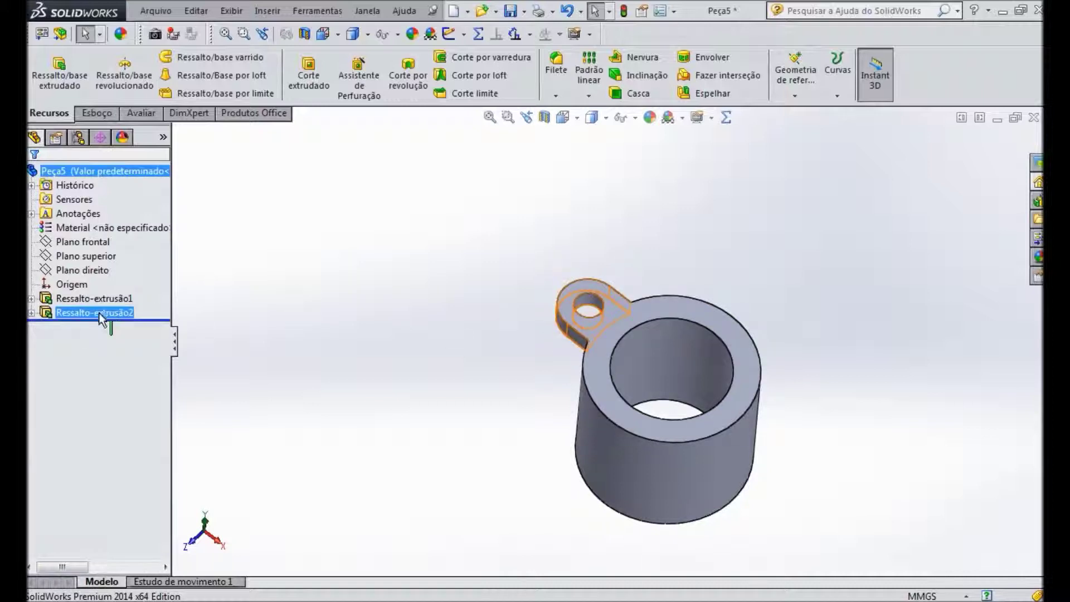
left_click(68, 314)
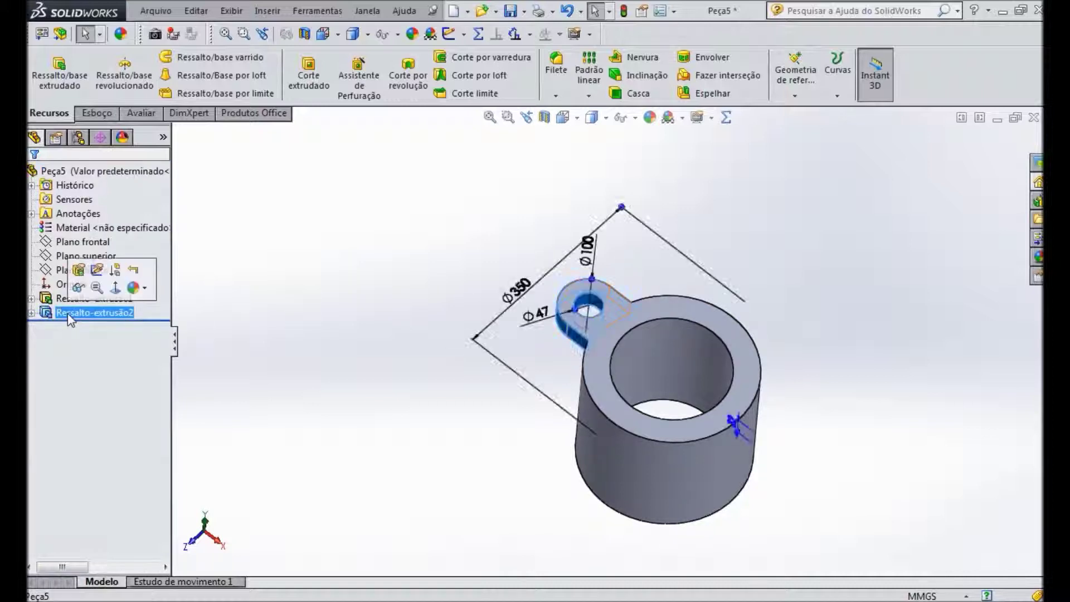
left_click(32, 313)
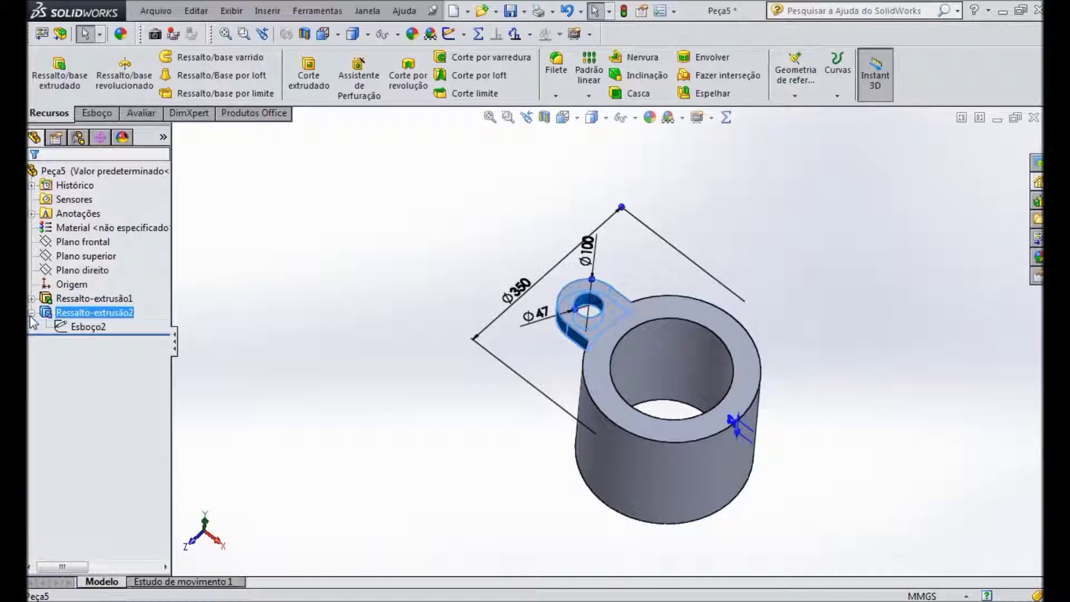
left_click(59, 329)
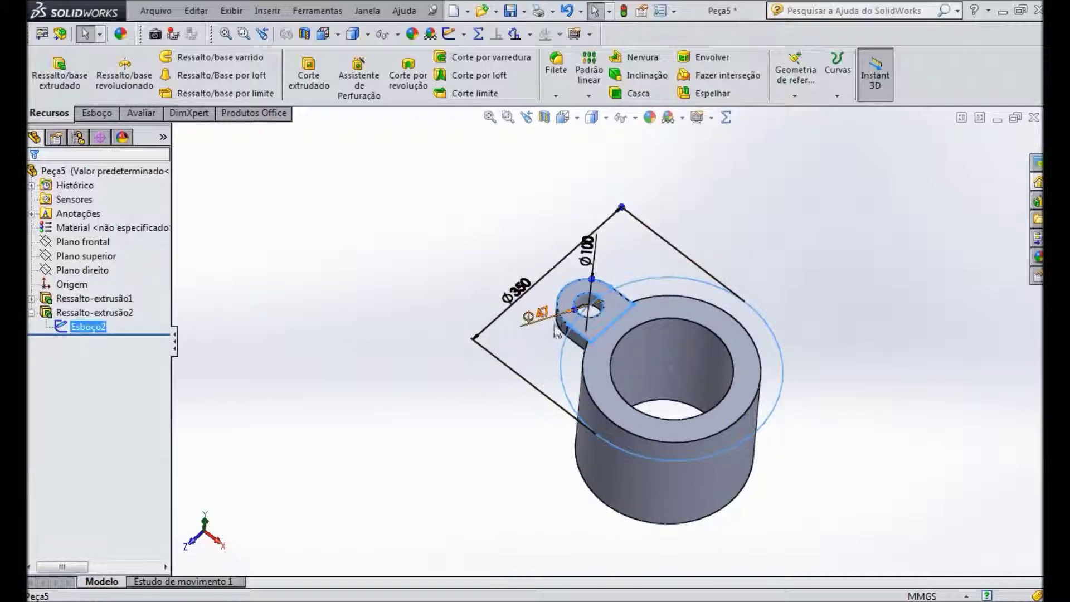
left_click(313, 339)
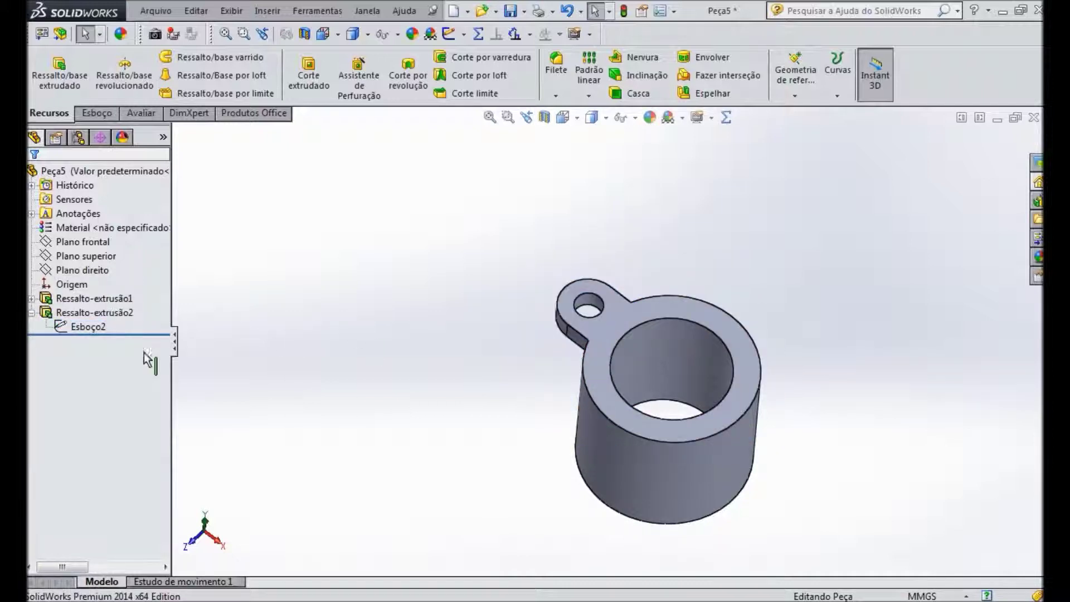
left_click(64, 328)
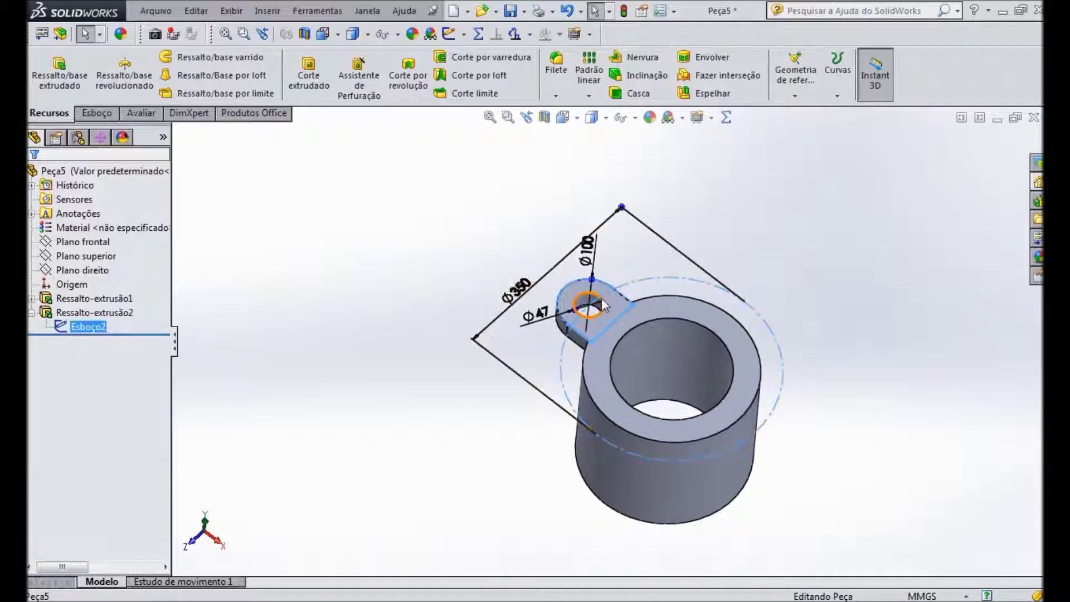
left_click(357, 298)
left_click(57, 313)
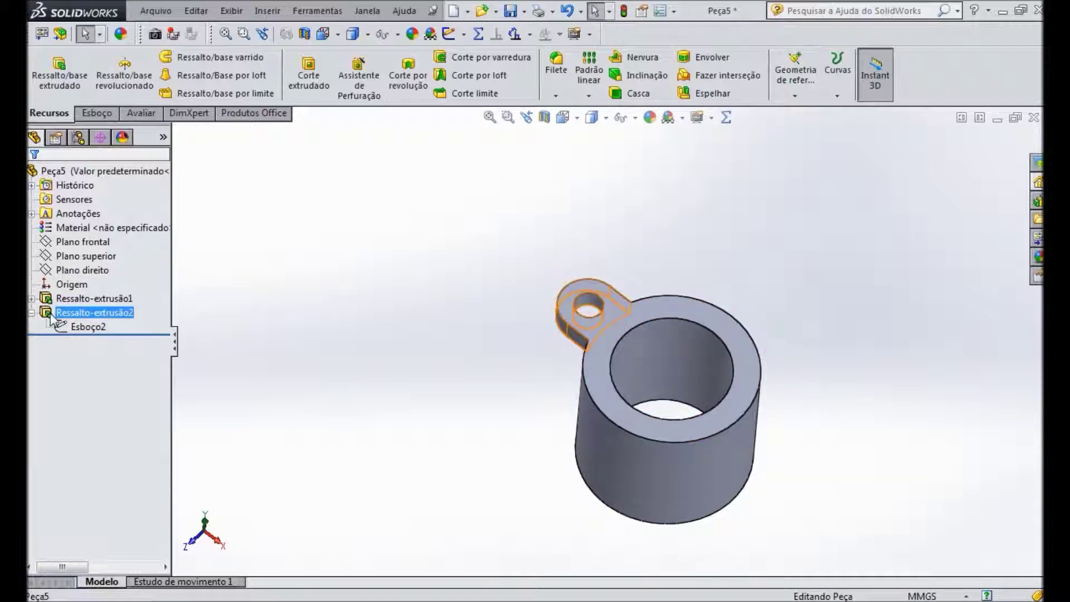
middle_click_drag(634, 283, 599, 327)
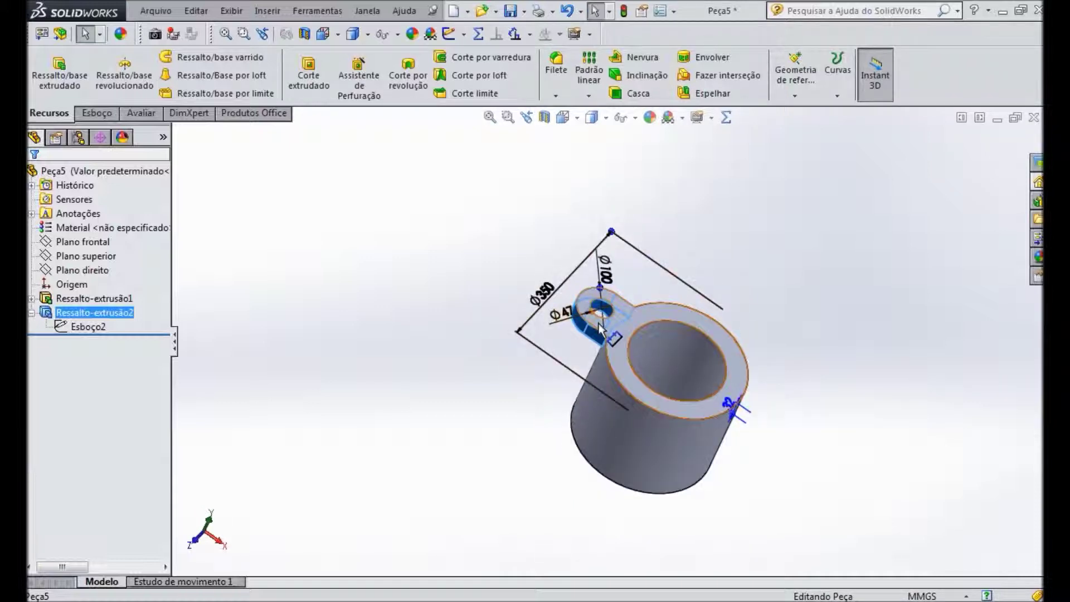
Circular-pattern the lug extrusion around the cylinder's inner face, with 3 equally spaced instances over 360°.
left_click(83, 326)
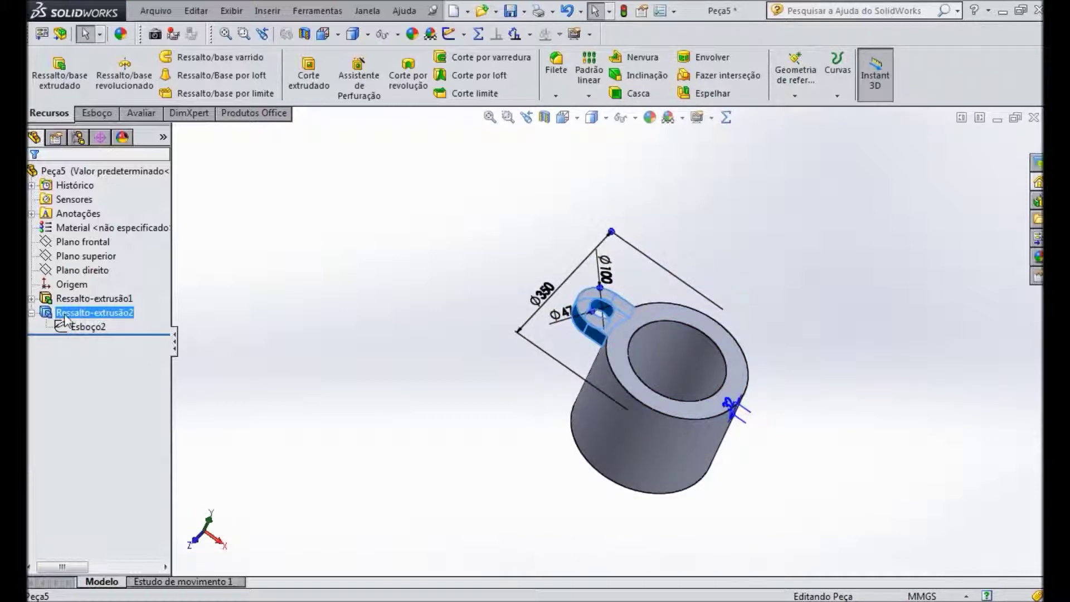
left_click(588, 96)
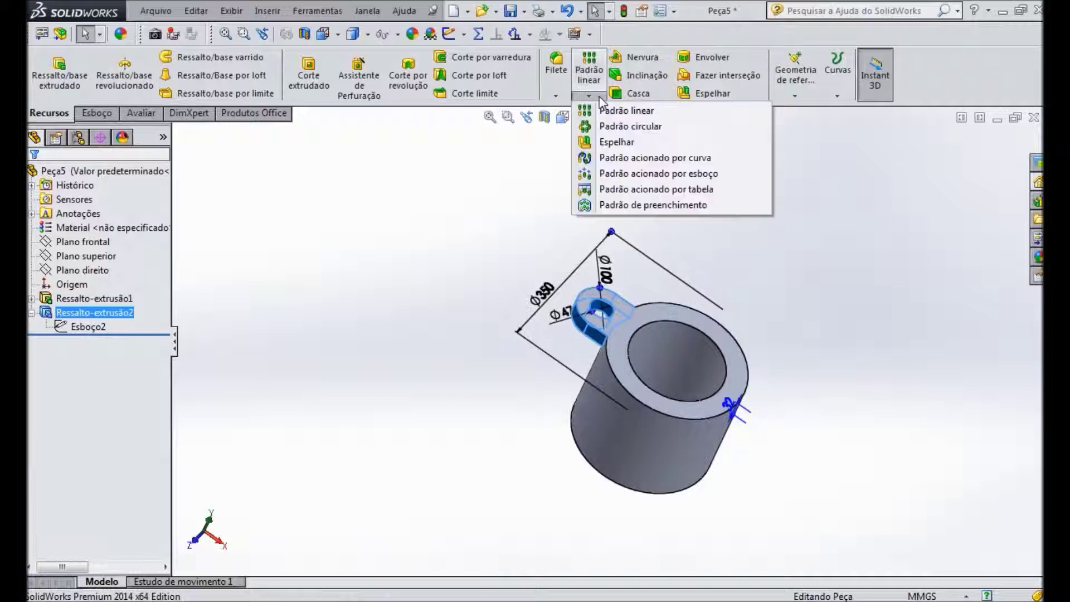
left_click(639, 127)
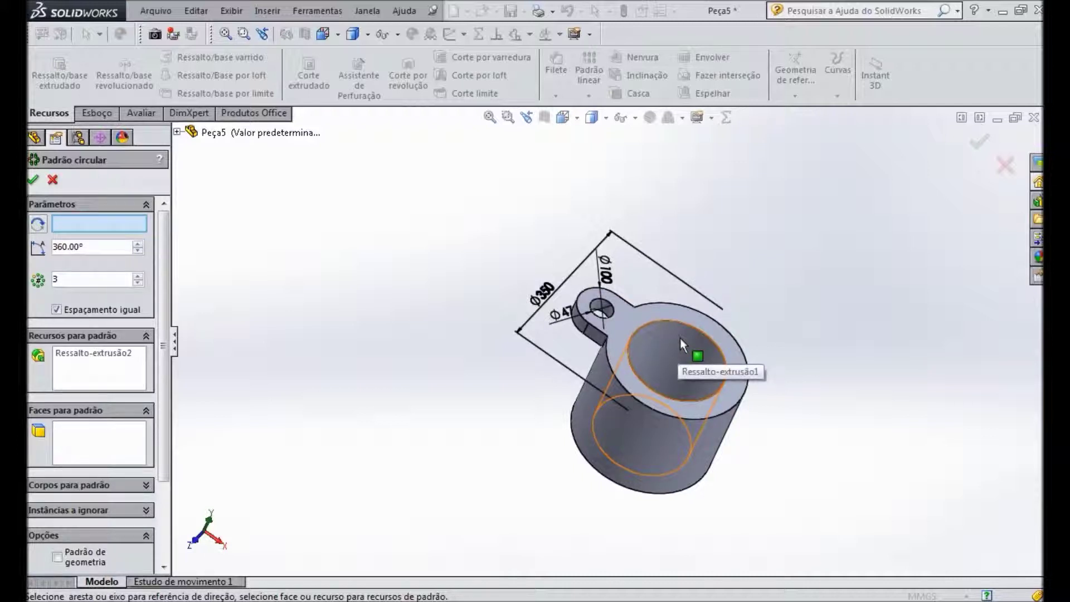
middle_click_drag(761, 371, 801, 388)
left_click(697, 364)
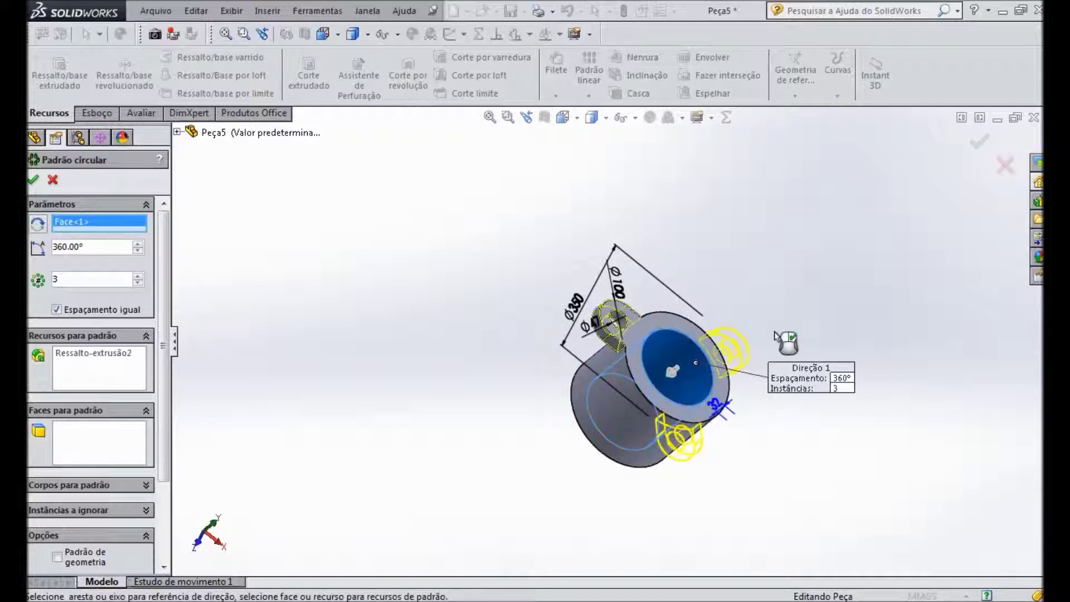
middle_click_drag(753, 309, 987, 164)
key("Return")
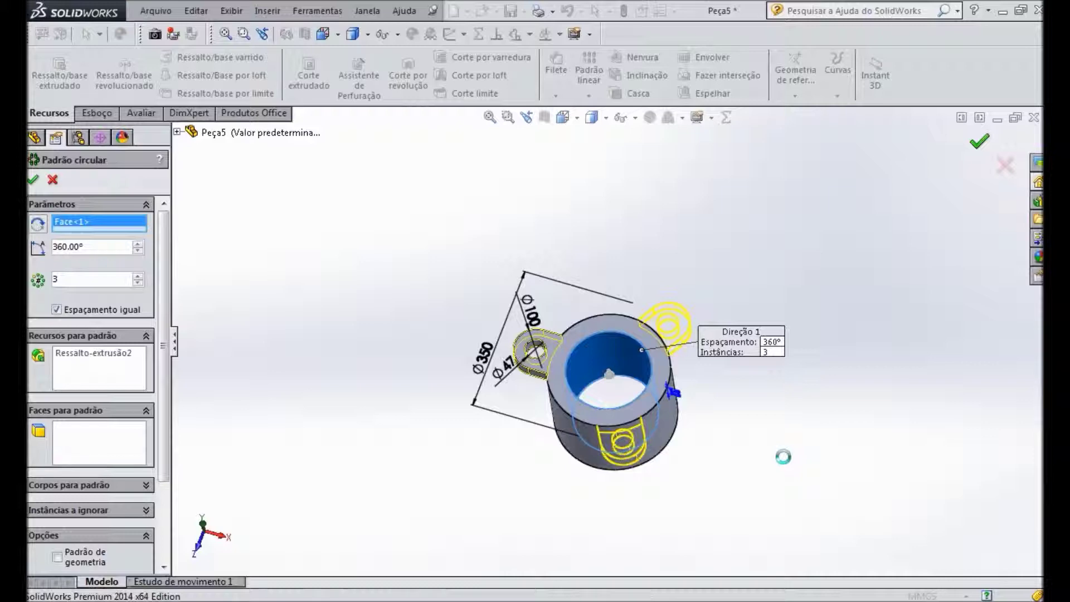
mouse_move(777, 445)
middle_mouse_down()
mouse_move(781, 315)
mouse_move(793, 399)
mouse_move(730, 425)
middle_mouse_up()
left_click(631, 411)
left_click(721, 449)
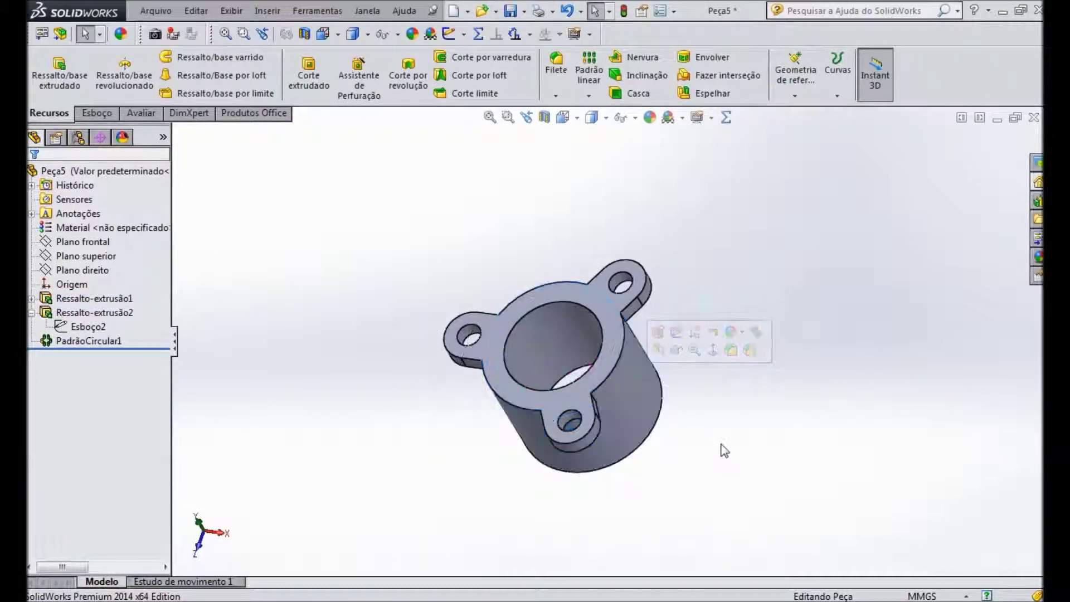
Mirror the circular pattern of lugs about the top plane (Plano superior) to the cylinder's other end, and view the part isometrically.
left_click(57, 270)
left_click(85, 255)
middle_click_drag(655, 424, 683, 422)
key("Escape")
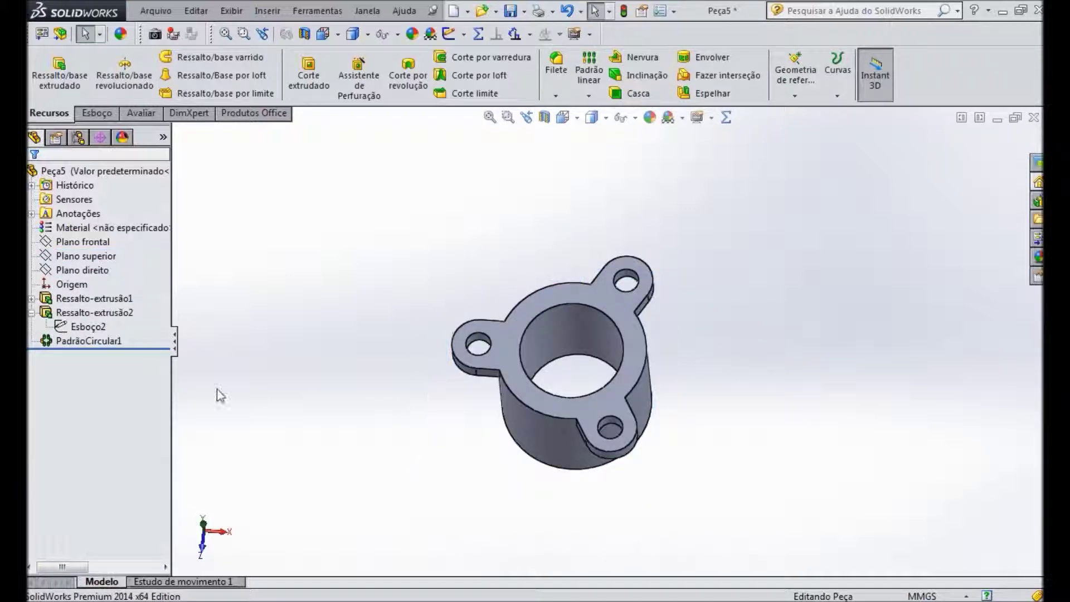
left_click(99, 342)
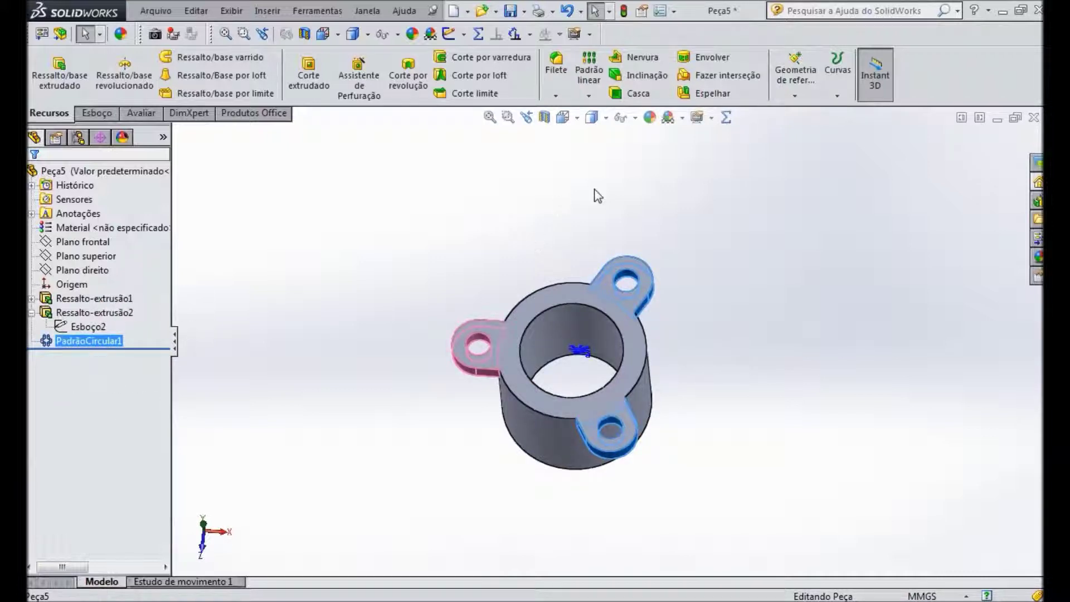
left_click(716, 94)
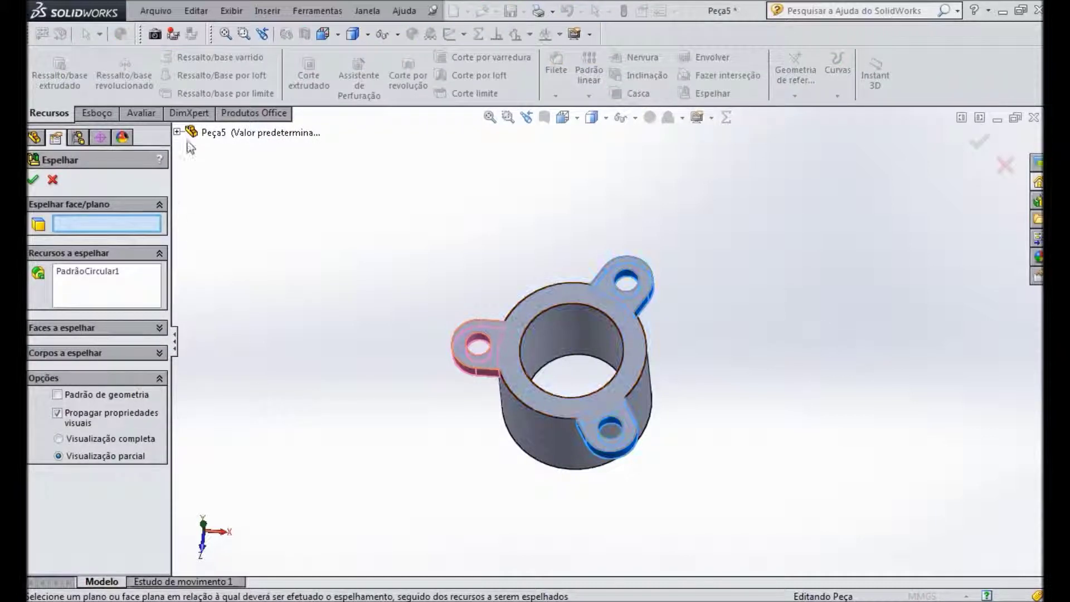
left_click(177, 132)
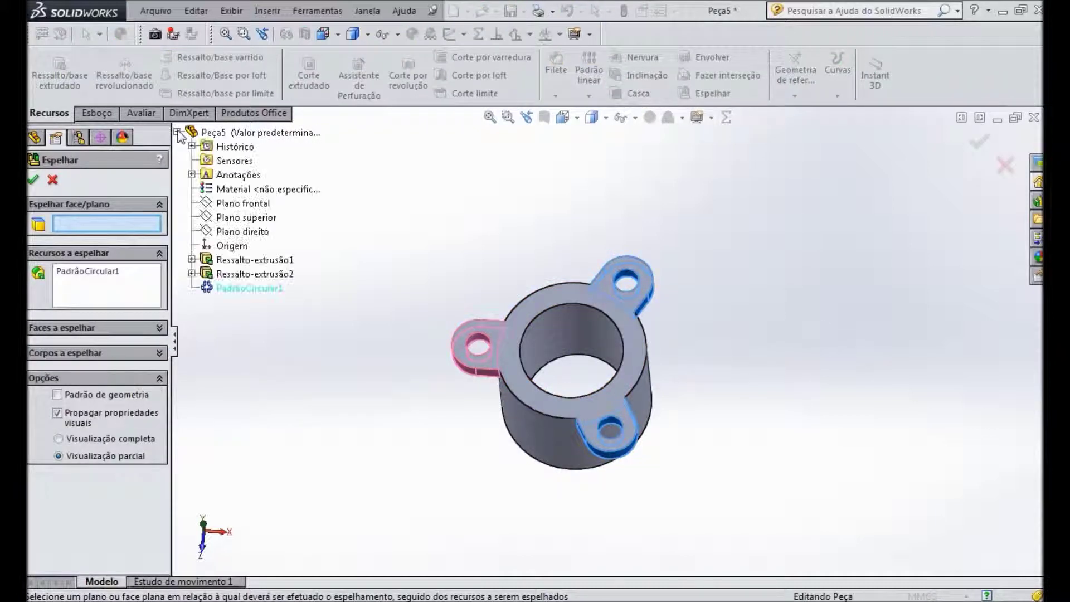
left_click(231, 220)
middle_click_drag(843, 370, 691, 348)
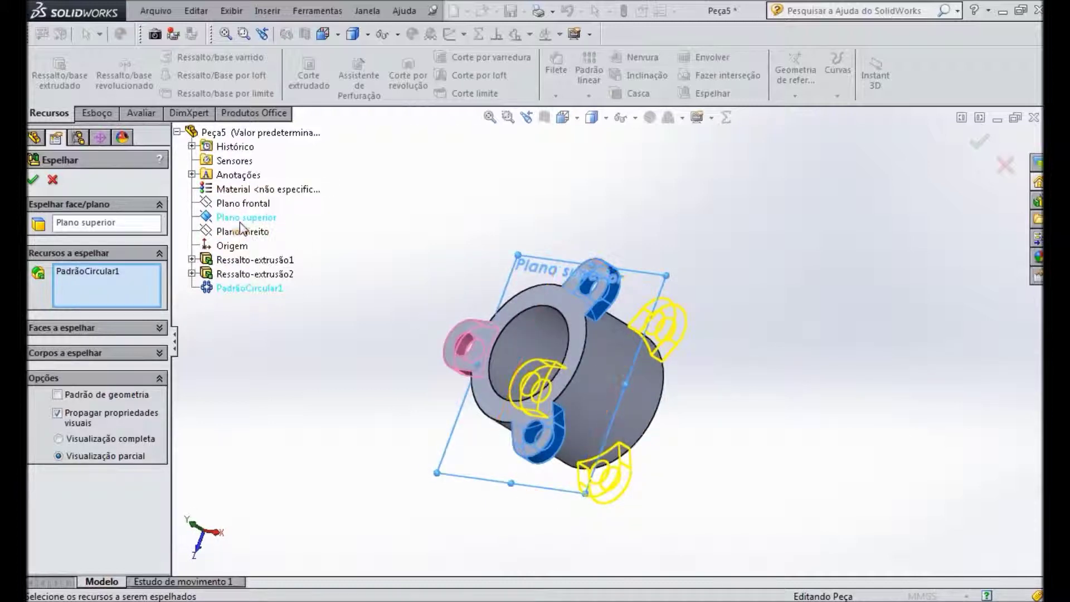
middle_click_drag(853, 395, 589, 284)
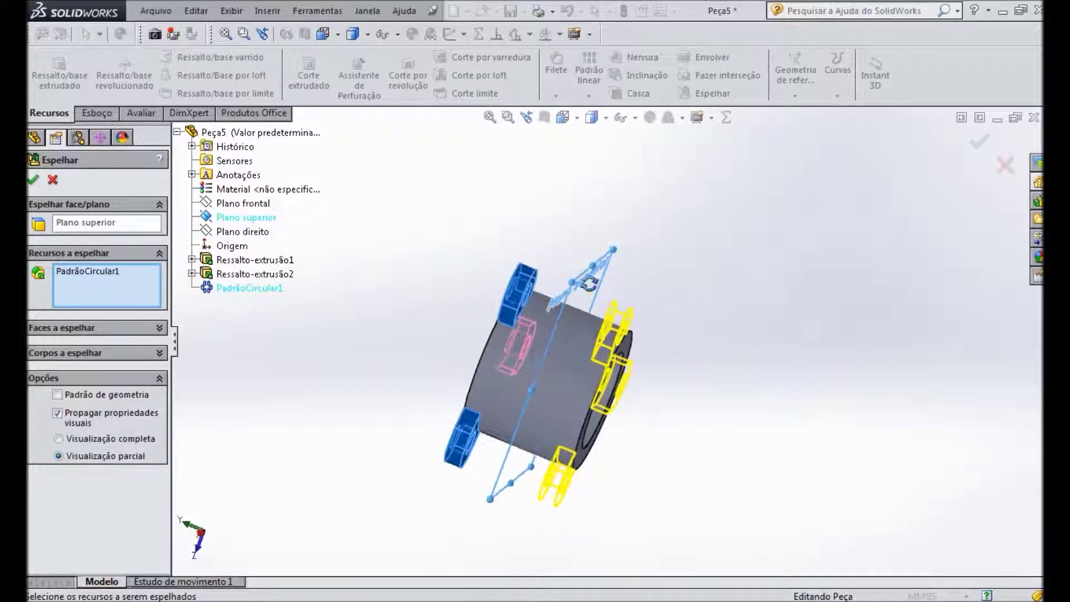
left_click(975, 146)
mouse_move(913, 227)
middle_mouse_down()
mouse_move(789, 277)
mouse_move(839, 332)
mouse_move(940, 400)
mouse_move(915, 313)
middle_mouse_up()
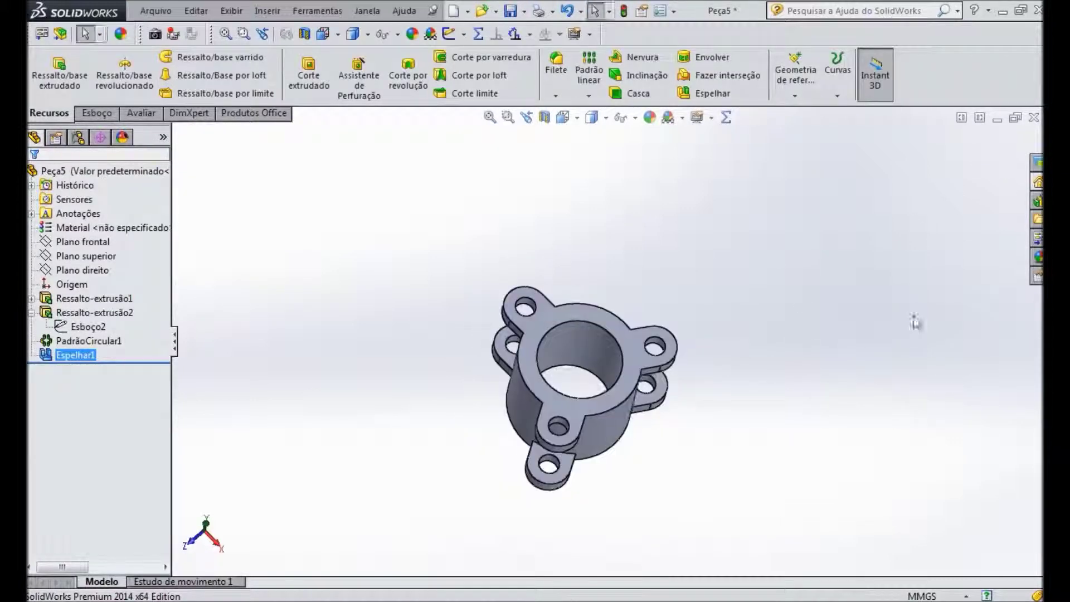
key("ctrl+7")
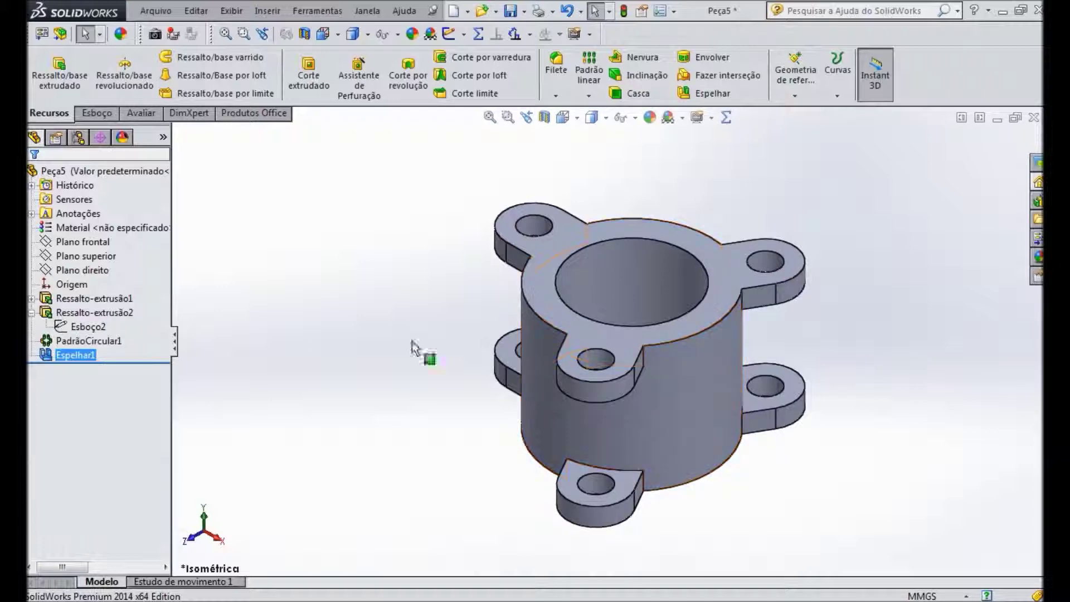
Switch to Adobe Reader to examine the drawing's isometric, top and section views for the side flange and its distance from the cylinder axis.
key("alt+Tab")
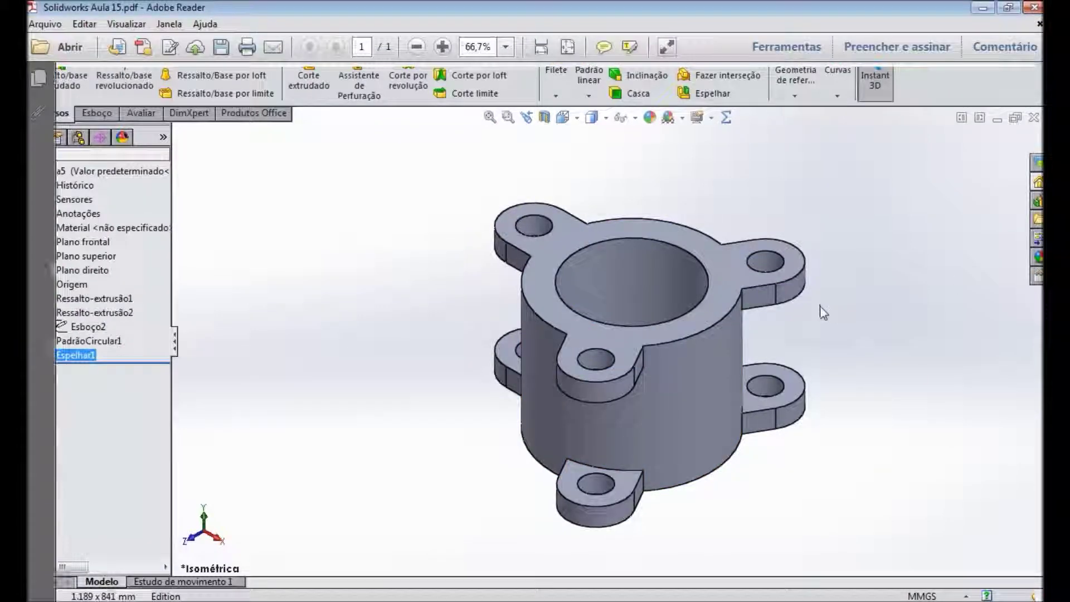
left_click_drag(710, 375, 162, 285)
left_click_drag(580, 363, 522, 107)
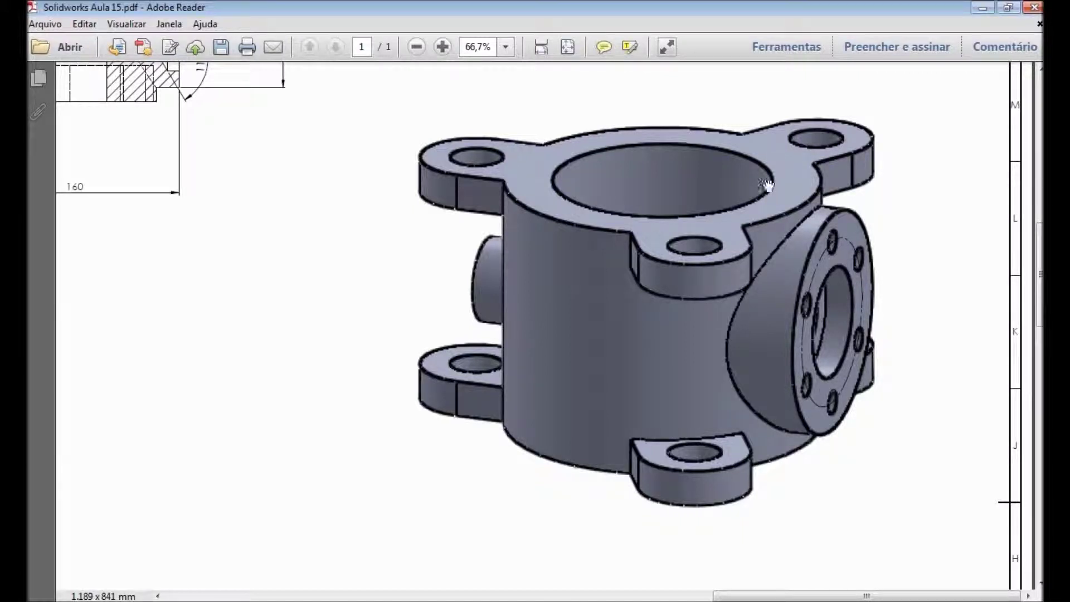
left_click_drag(372, 354, 860, 123)
left_click_drag(371, 333, 705, 22)
left_click_drag(368, 357, 679, 67)
left_click_drag(345, 371, 881, 347)
left_click_drag(588, 426, 567, 507)
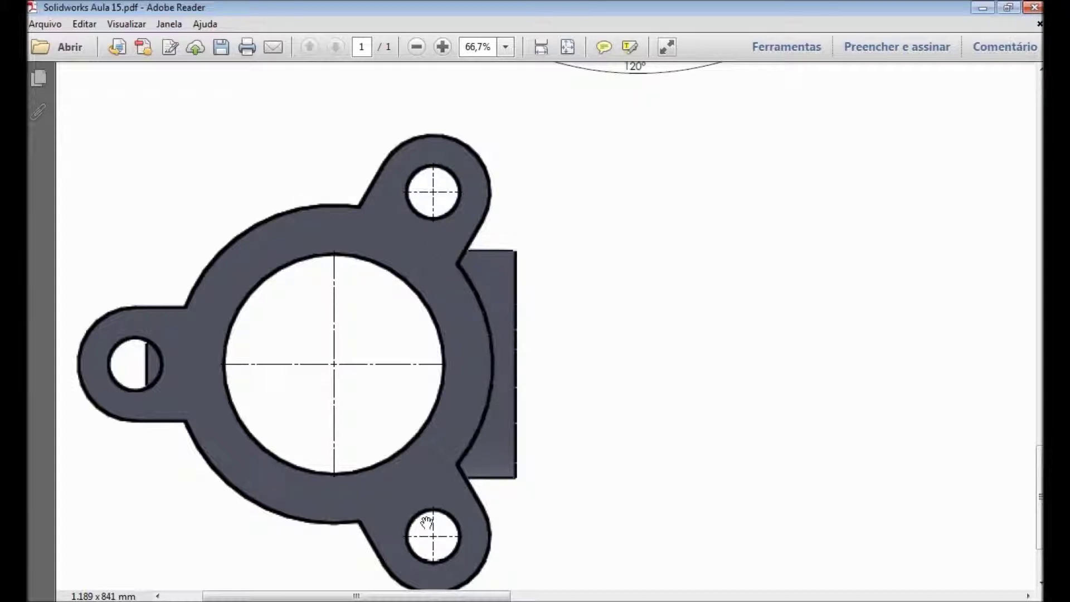
mouse_move(960, 312)
left_mouse_down()
mouse_move(502, 430)
mouse_move(51, 438)
left_mouse_up()
mouse_move(839, 273)
left_mouse_down()
mouse_move(712, 391)
mouse_move(769, 390)
mouse_move(783, 544)
mouse_move(733, 371)
left_mouse_up()
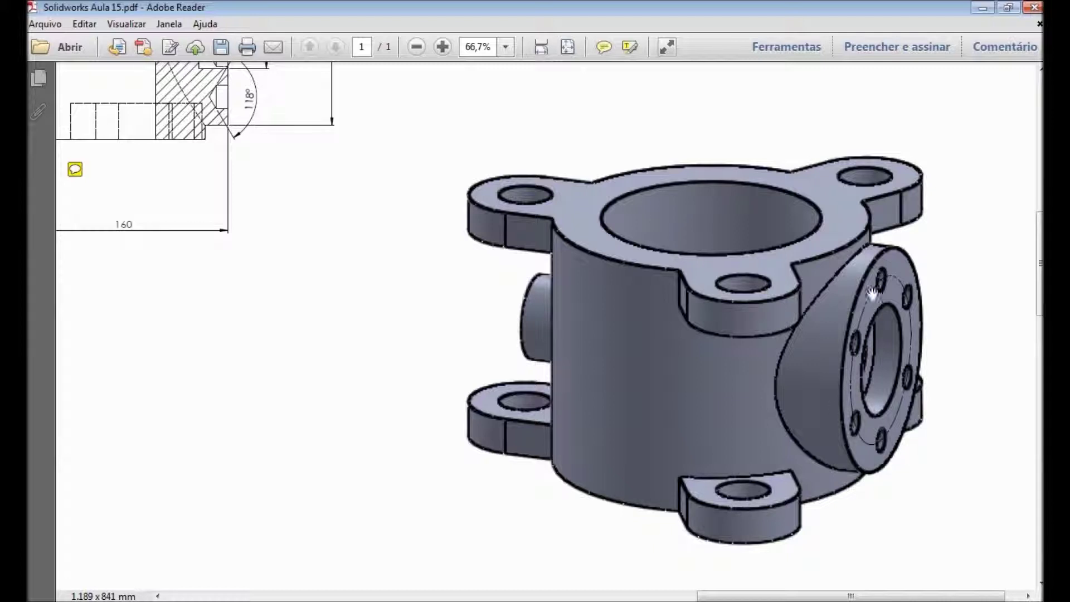
mouse_move(504, 327)
left_mouse_down()
mouse_move(1020, 595)
mouse_move(1026, 517)
mouse_move(943, 536)
left_mouse_up()
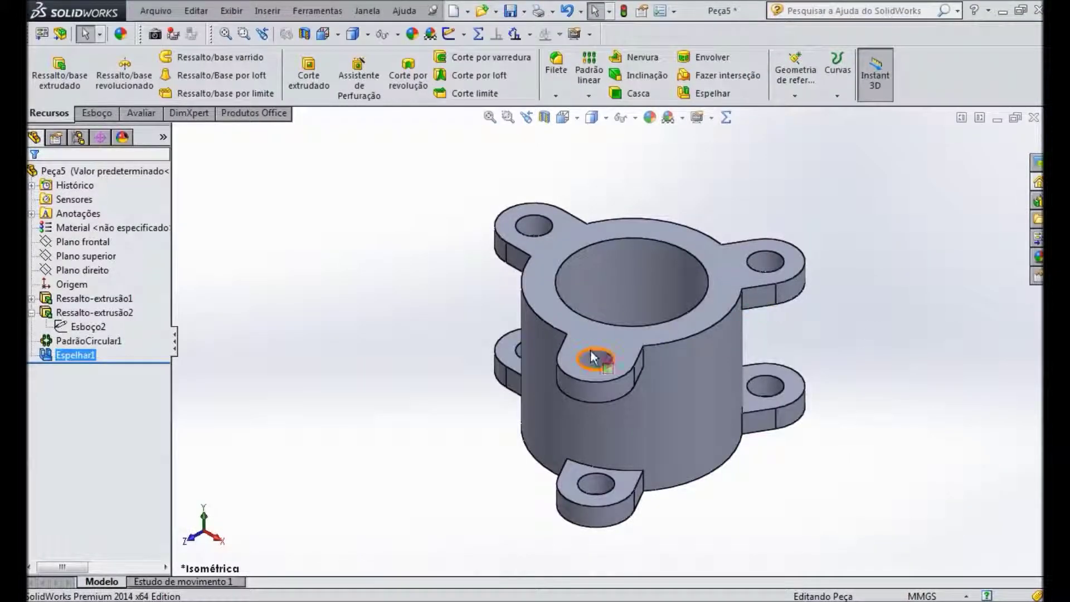
Back in SolidWorks, create a reference plane offset 160 mm from the right plane (Plano direito), on the flange side.
left_click(50, 271)
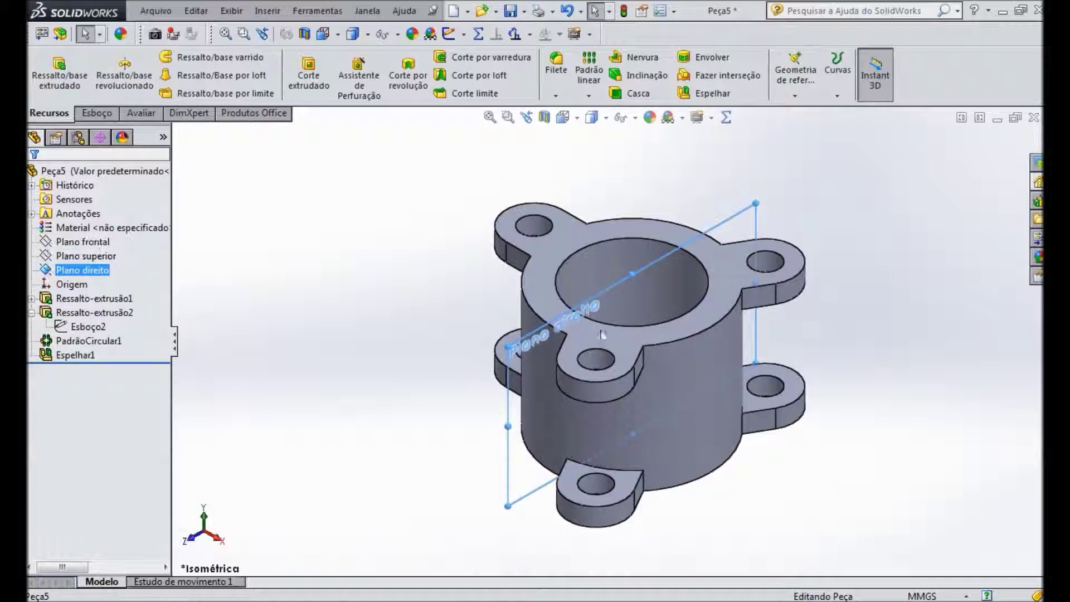
middle_click_drag(864, 389, 808, 267)
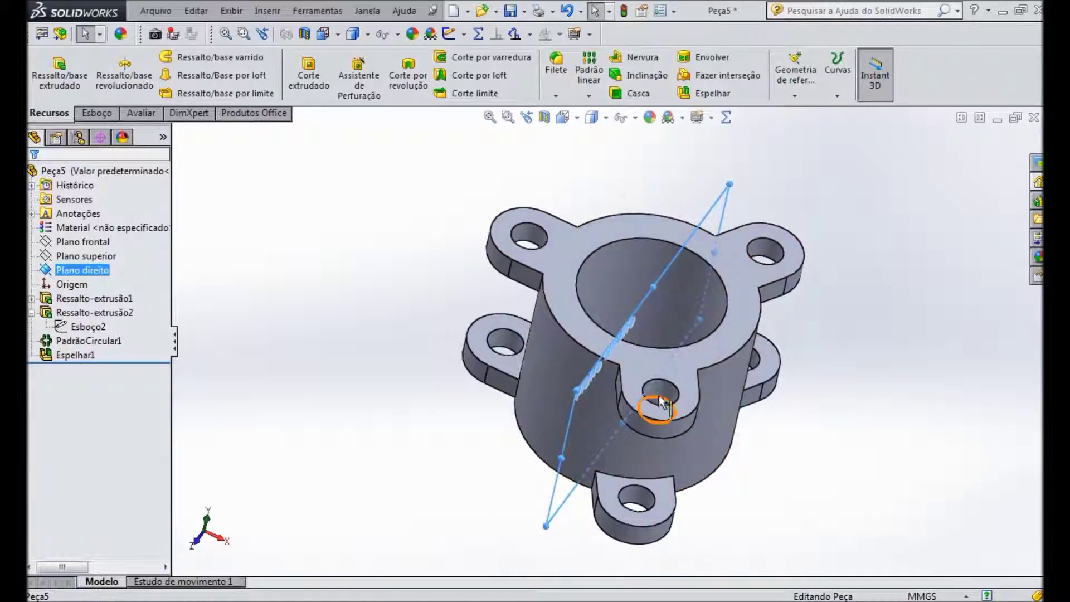
left_click(809, 84)
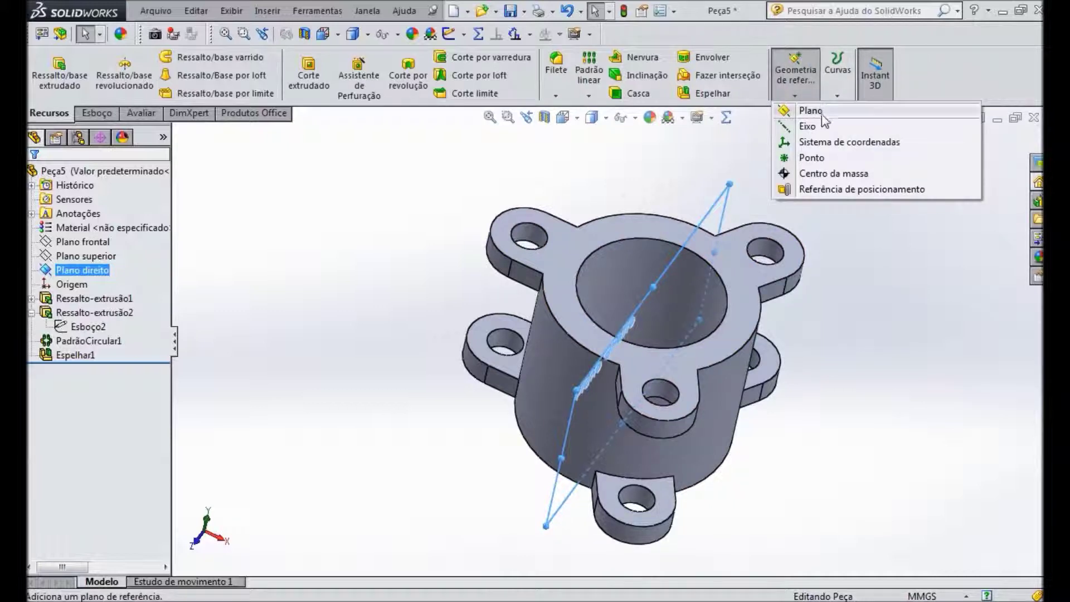
left_click(819, 114)
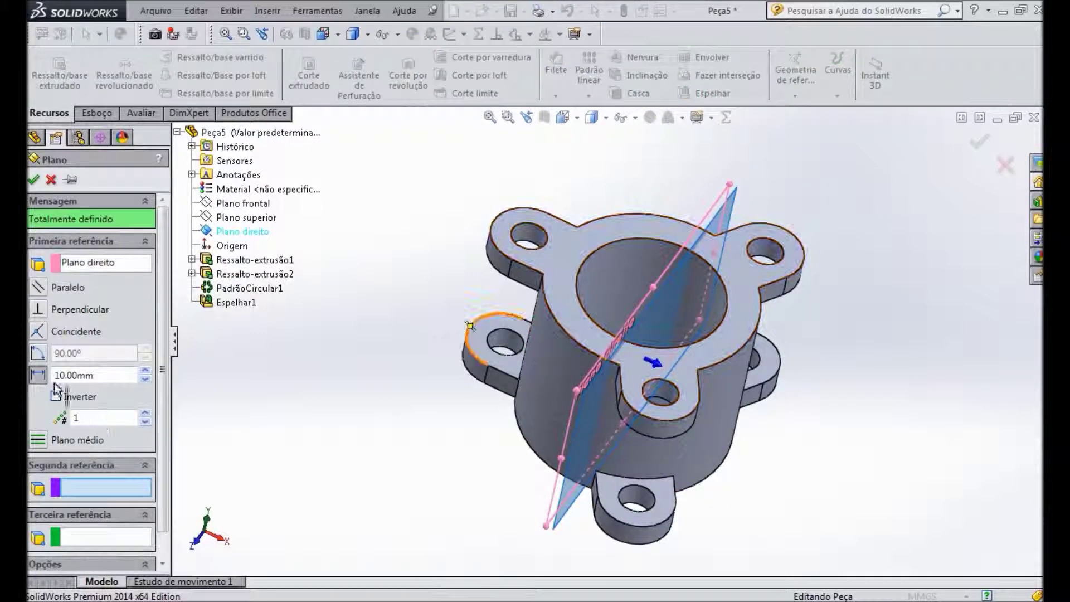
left_click(95, 375)
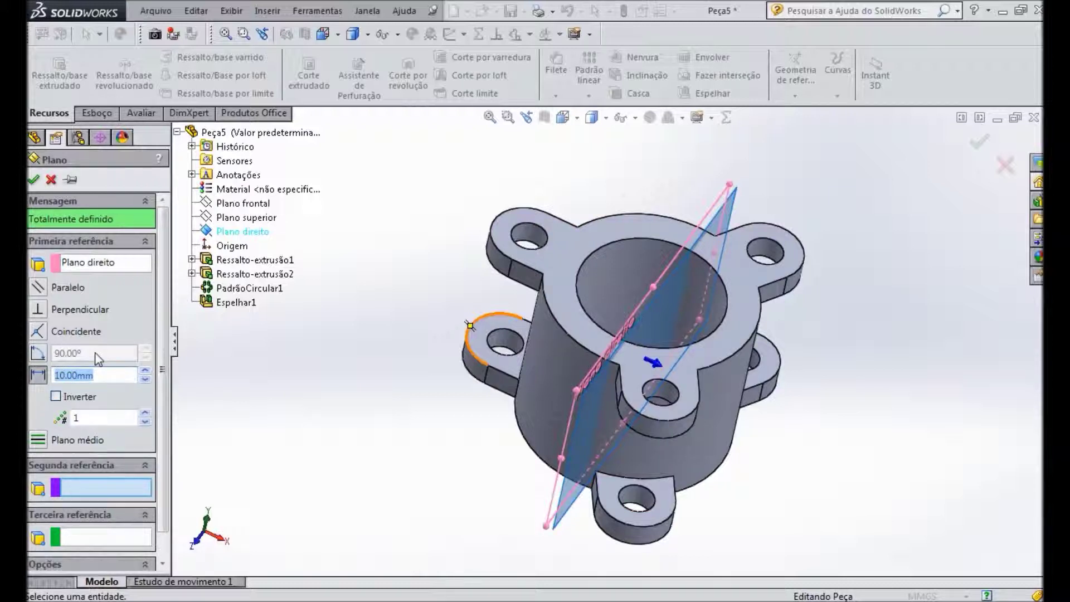
type("160")
key("Return")
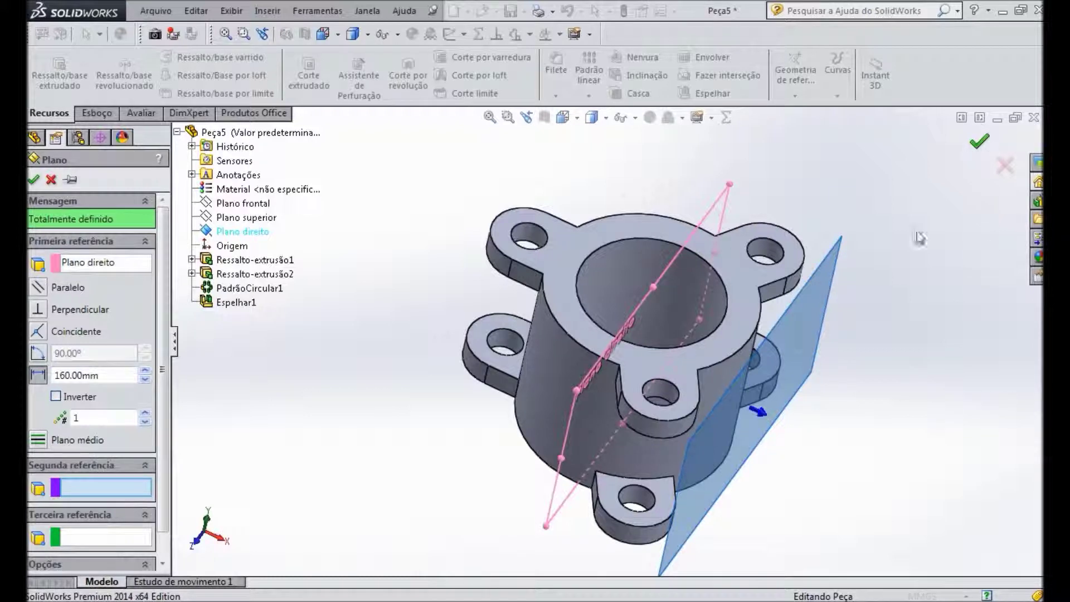
Start a sketch on the new offset plane and draw a circle about 186 mm in diameter centred on the origin.
left_click(807, 329)
left_click(866, 271)
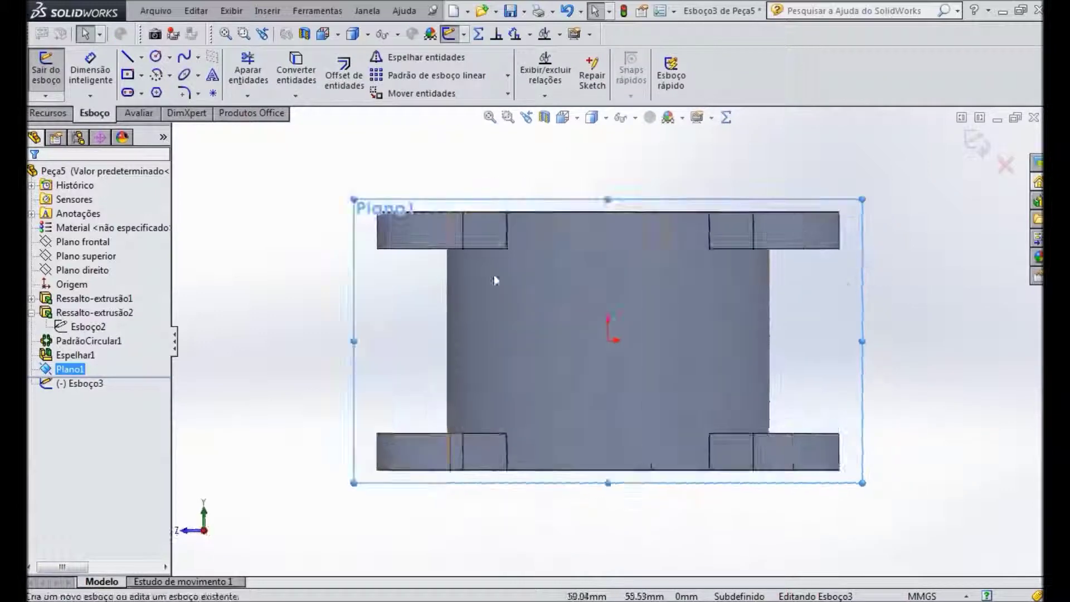
left_click(156, 57)
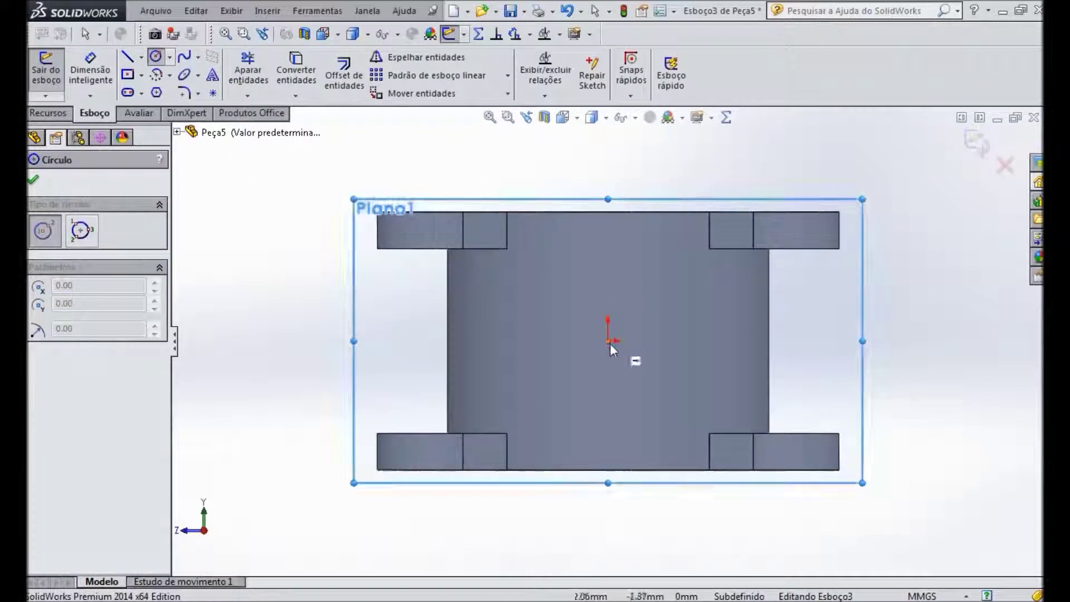
left_click(609, 341)
left_click(686, 425)
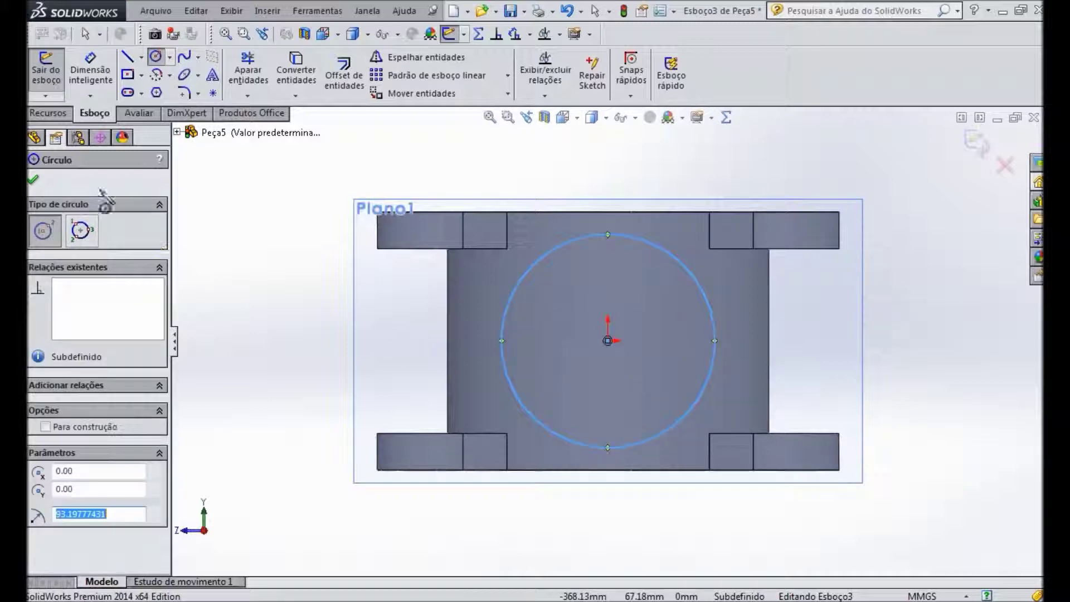
left_click(34, 179)
Start dimensioning, and switch to Adobe Reader to check the flange's outer diameter in the front view and section A-A.
left_click(104, 84)
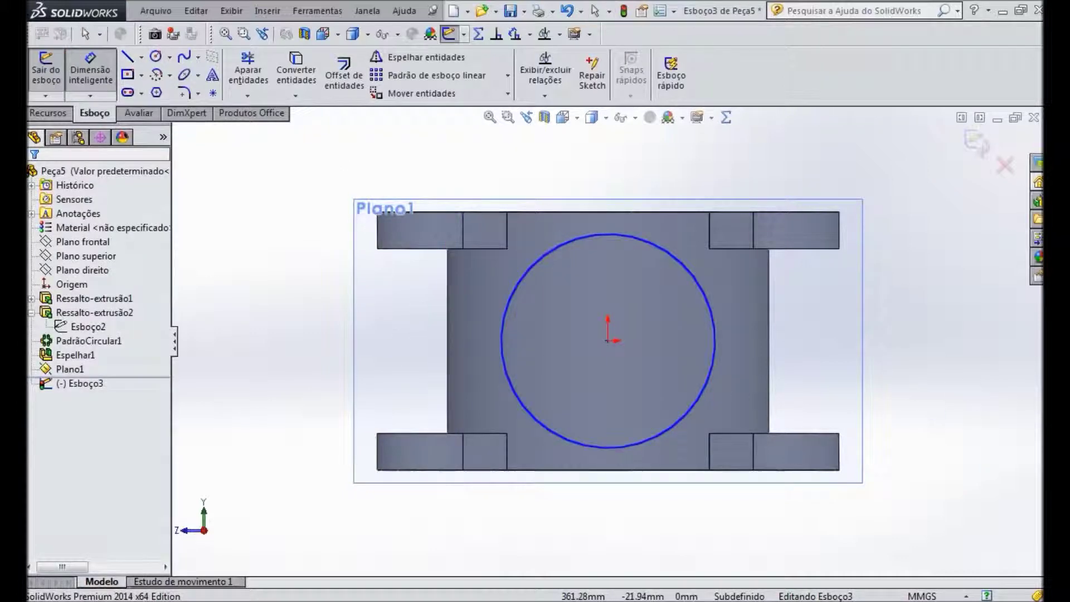
key("alt+Tab")
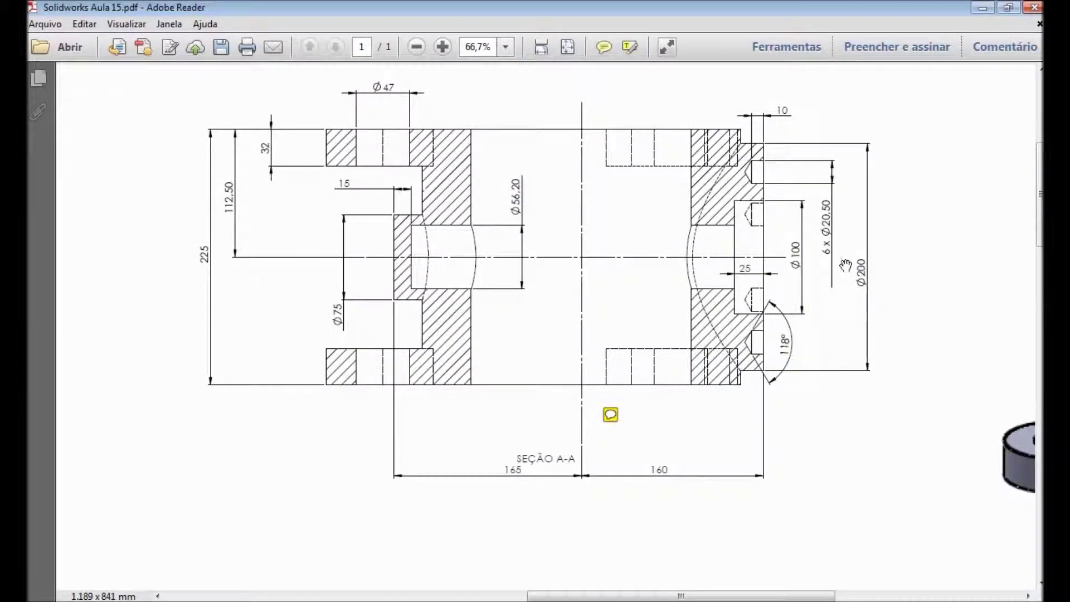
left_click_drag(327, 252, 1035, 287)
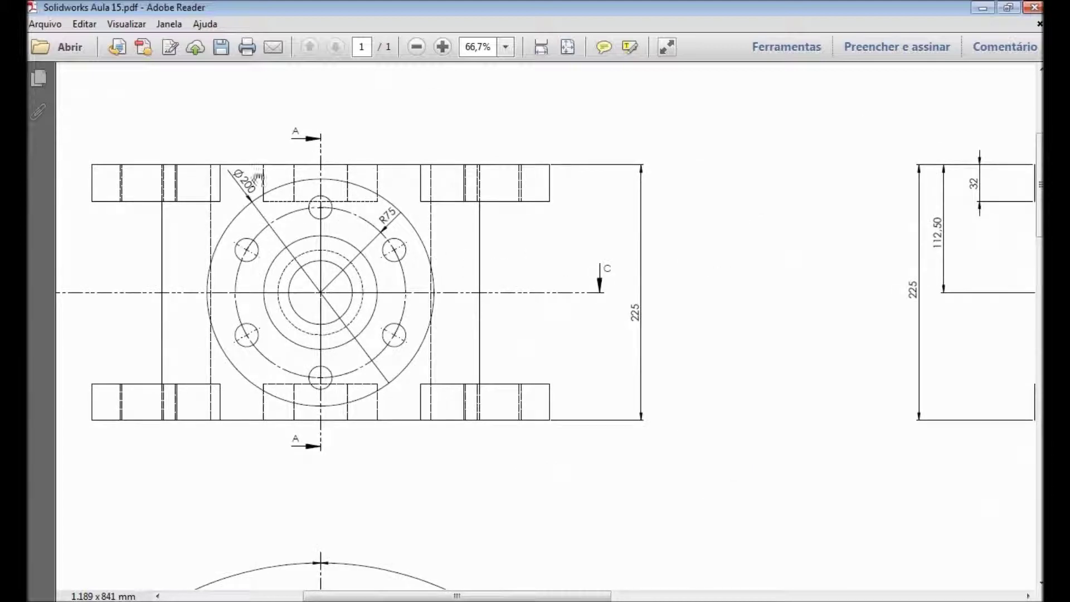
left_click_drag(683, 286, 847, 275)
Back in SolidWorks, dimension the flange circle to a diameter of 200 mm and view the sketch against the body at an angle.
key("alt+Tab")
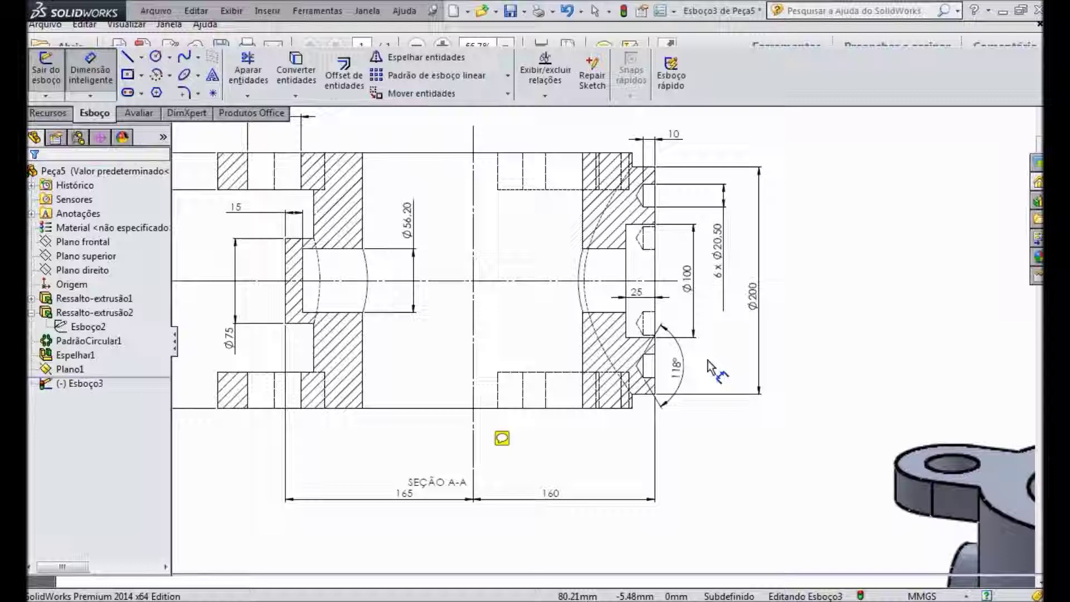
left_click(531, 425)
left_click(387, 357)
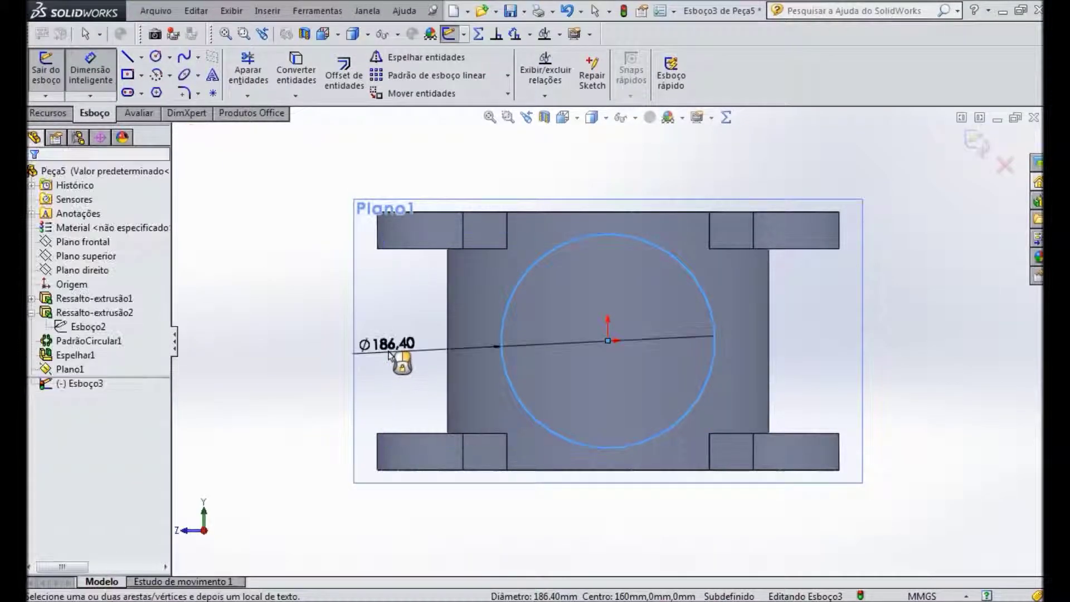
type("200")
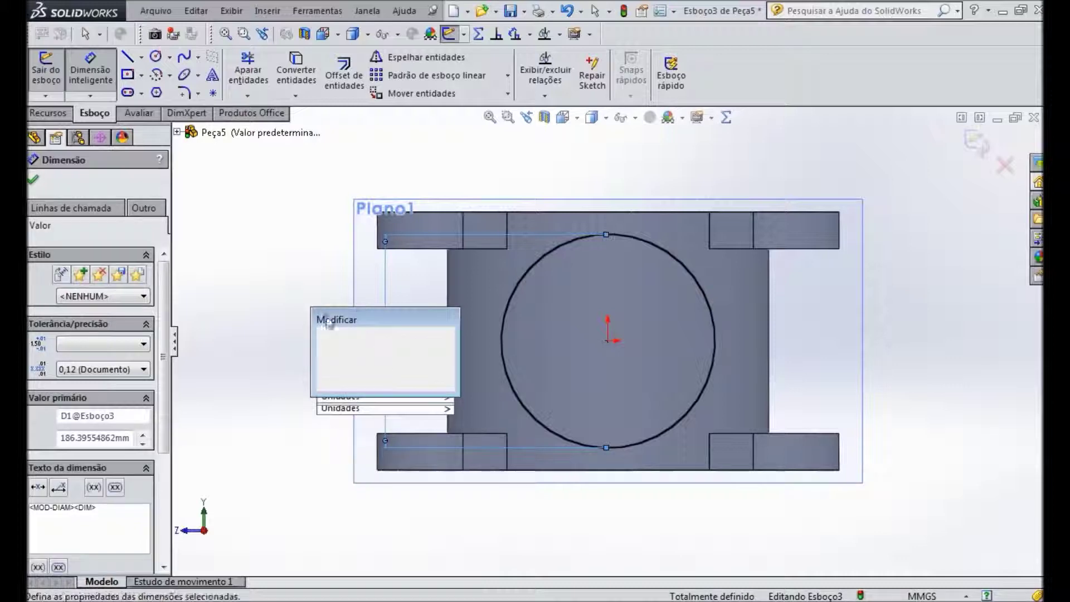
key("Return")
mouse_move(391, 290)
middle_mouse_down()
mouse_move(354, 306)
mouse_move(437, 336)
mouse_move(365, 338)
middle_mouse_up()
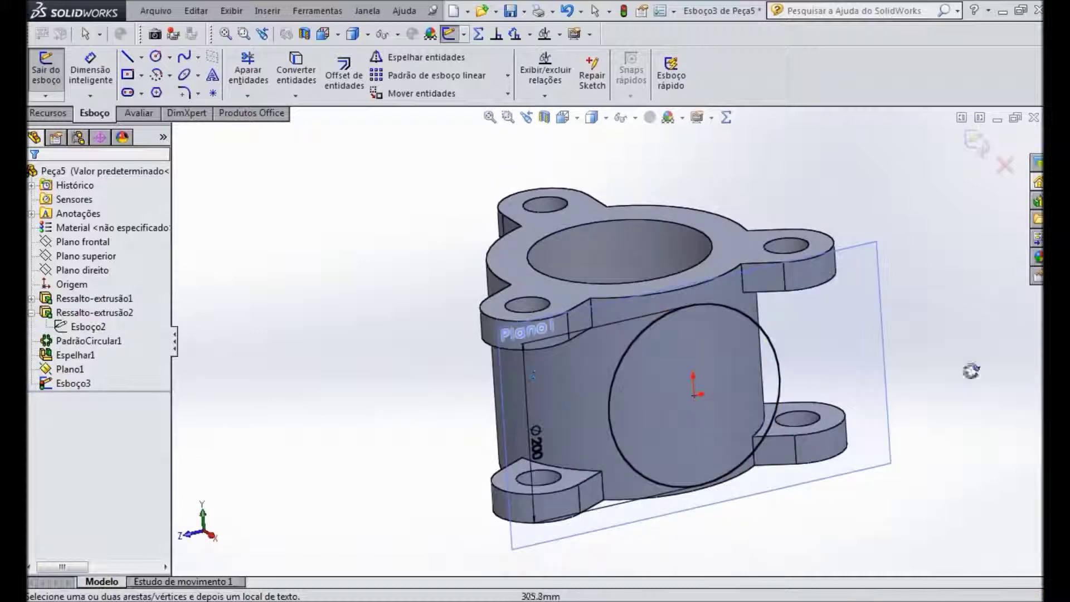
Extrude the 200 mm flange circle toward the cylindrical body with the end condition Até o próximo and merged result.
middle_click_drag(957, 373, 992, 390)
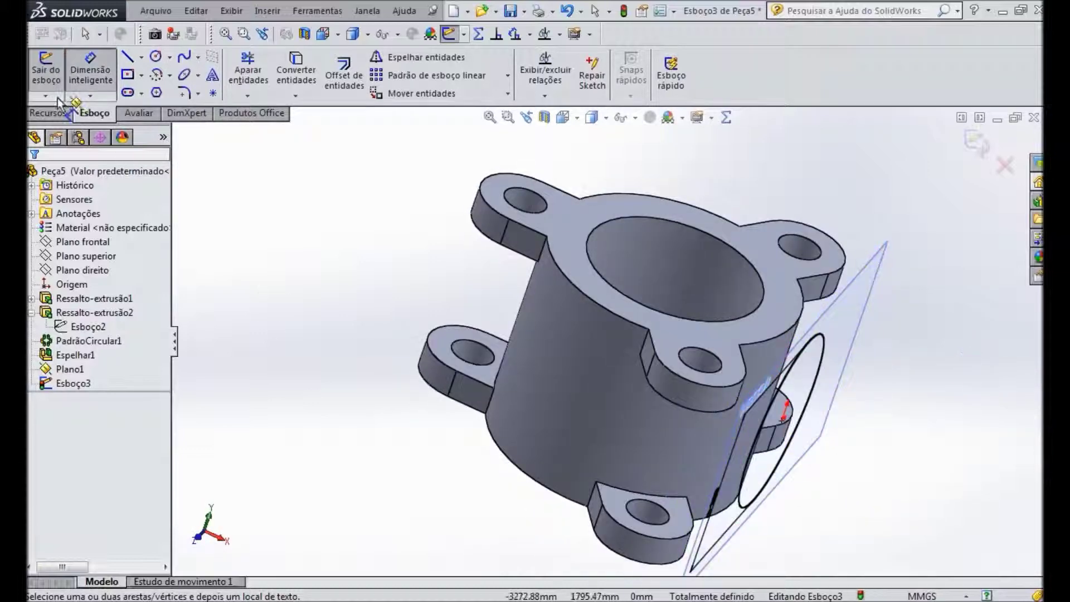
left_click(49, 113)
left_click(59, 71)
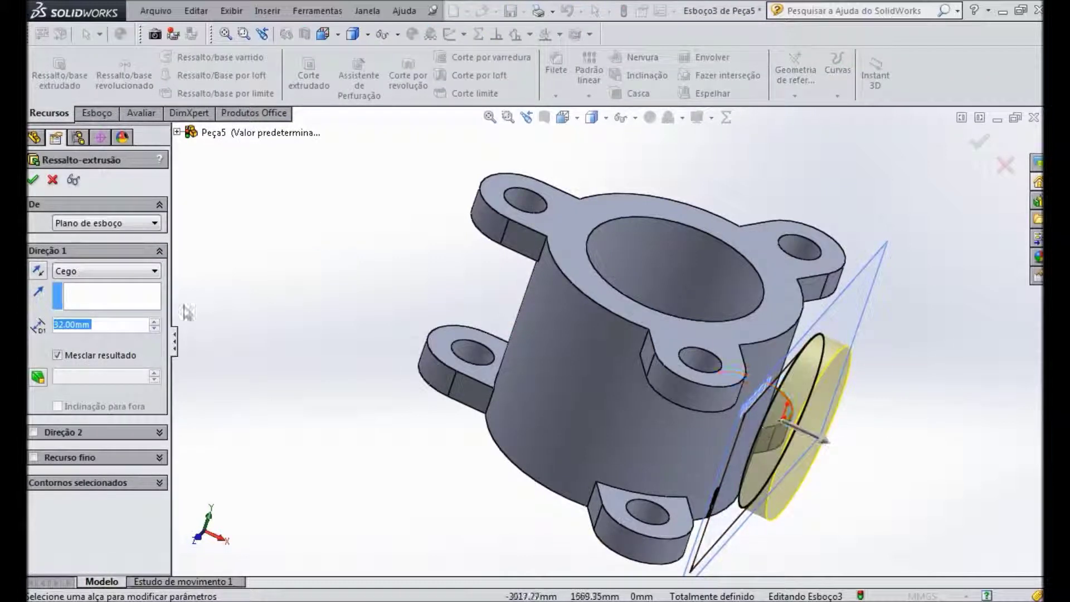
left_click(38, 273)
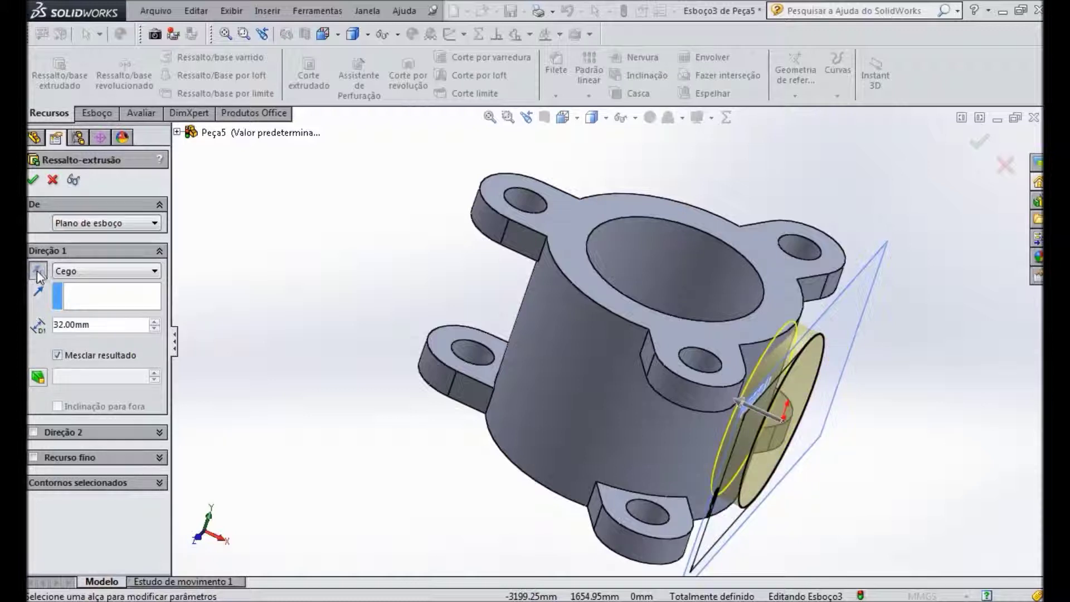
left_click(140, 272)
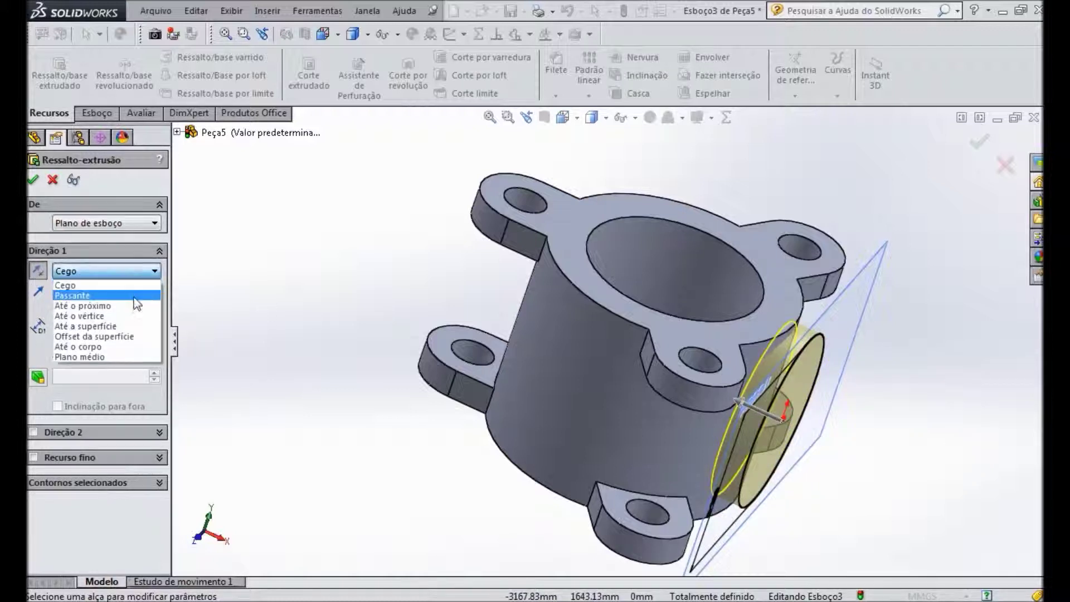
left_click(131, 306)
middle_click_drag(948, 478, 769, 432)
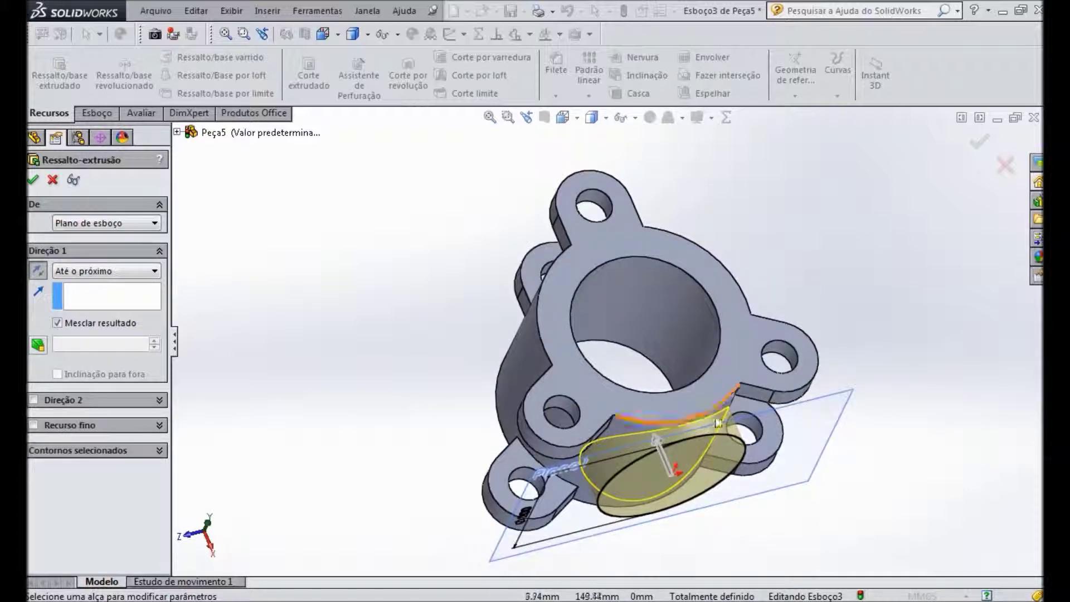
middle_click_drag(911, 374, 975, 148)
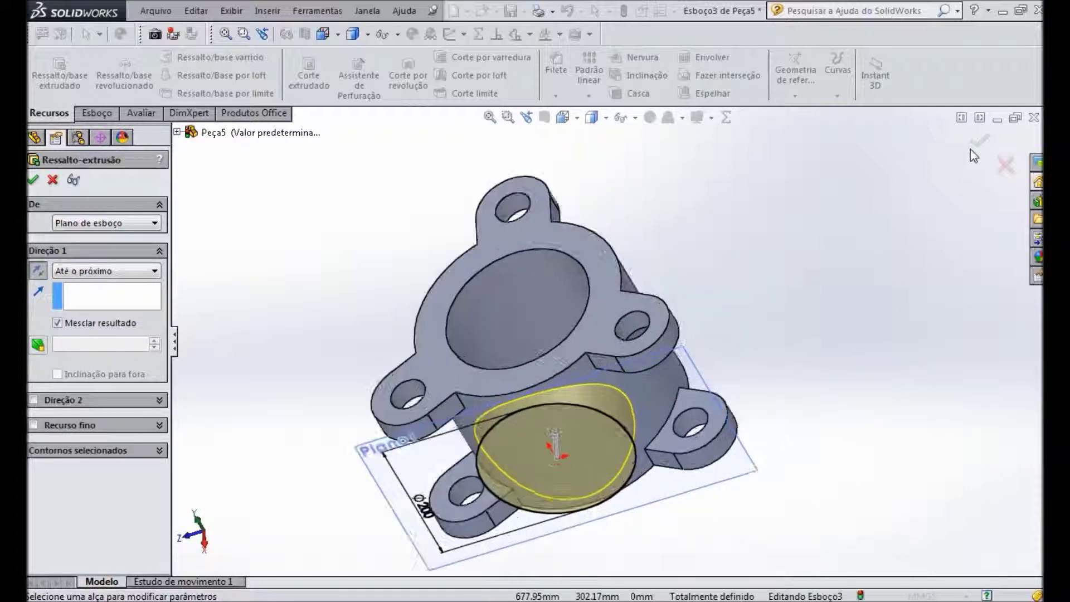
left_click(979, 141)
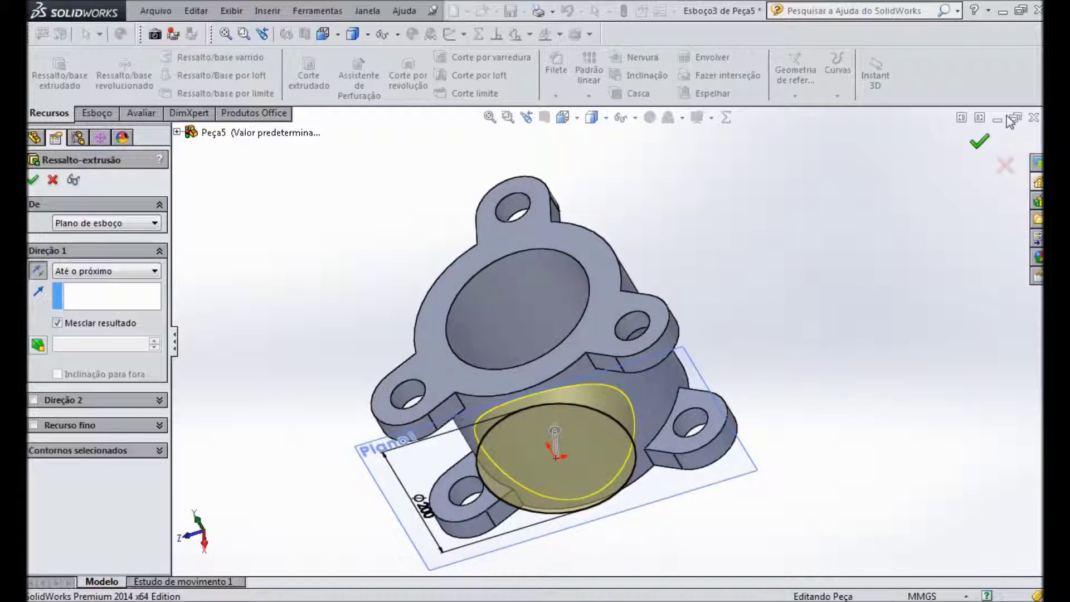
middle_click_drag(796, 266, 869, 253)
left_click(910, 394)
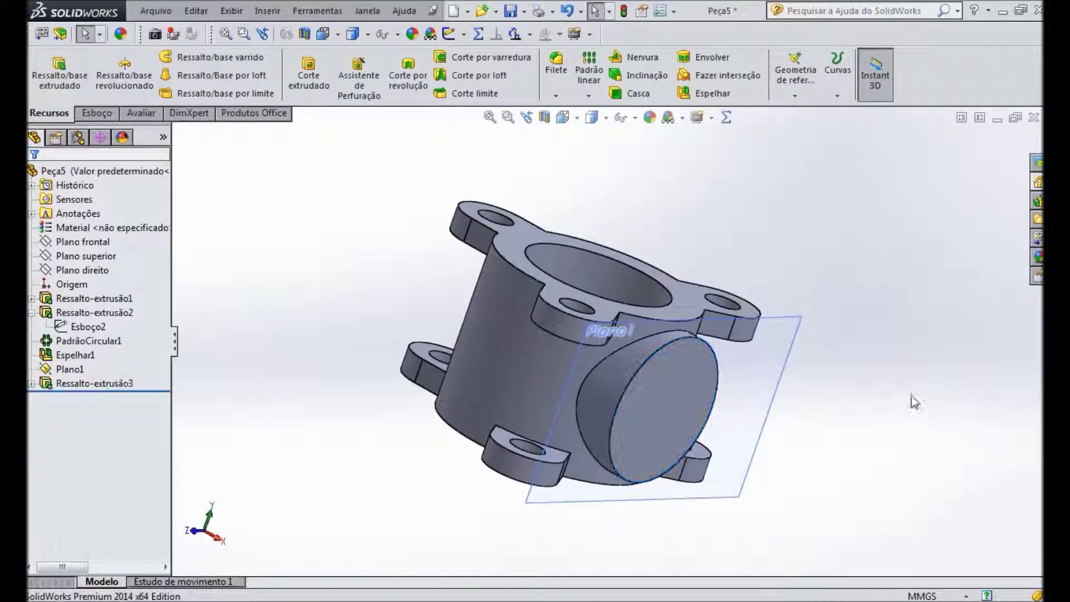
Hide the offset plane and start a sketch on the flange's flat outer face.
left_click(757, 386)
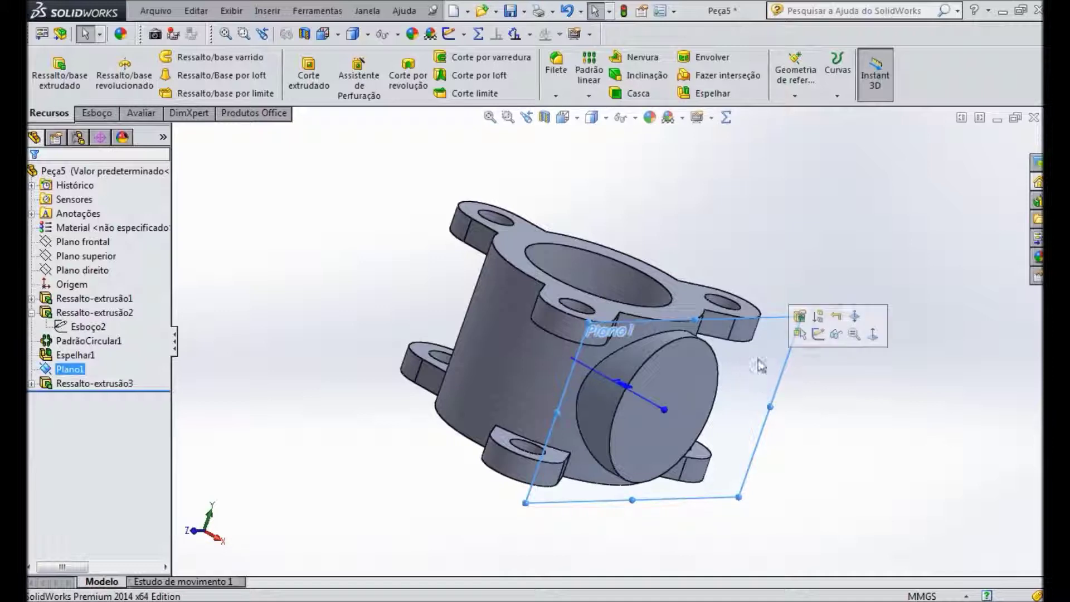
left_click(837, 337)
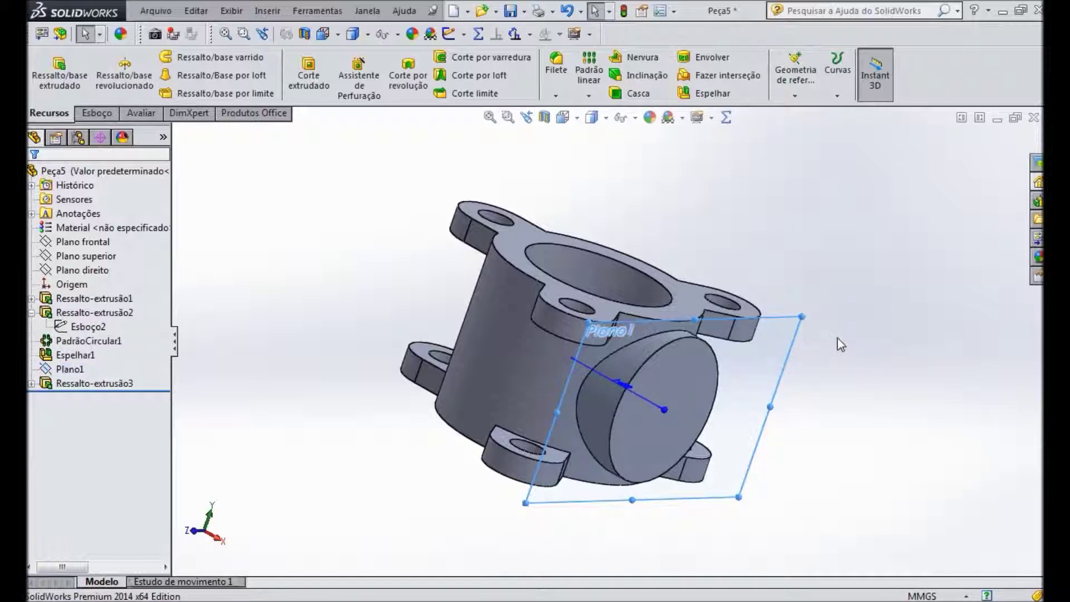
left_click(673, 381)
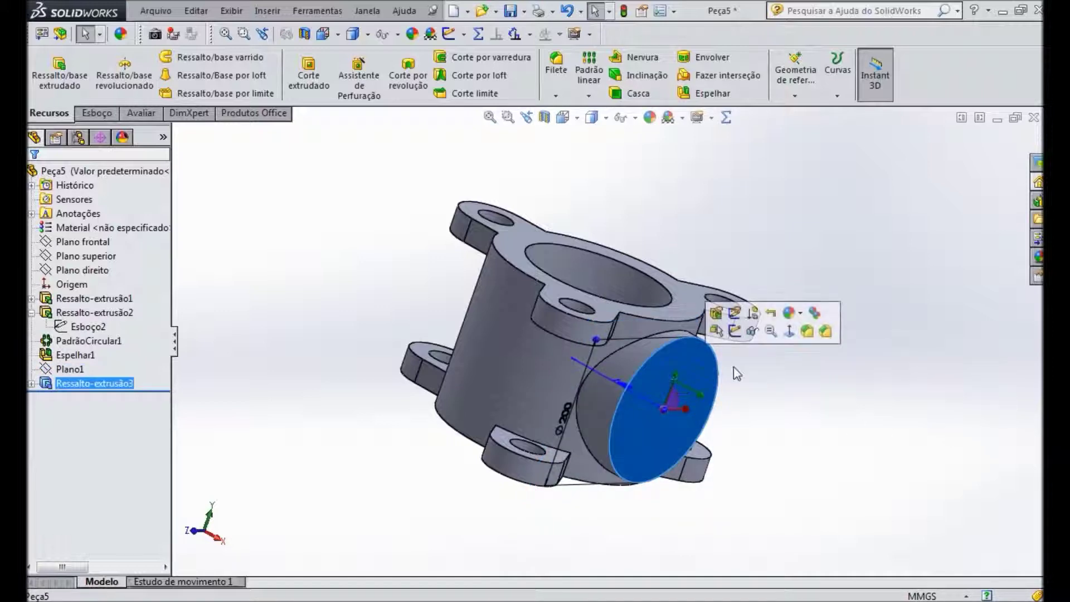
left_click(734, 331)
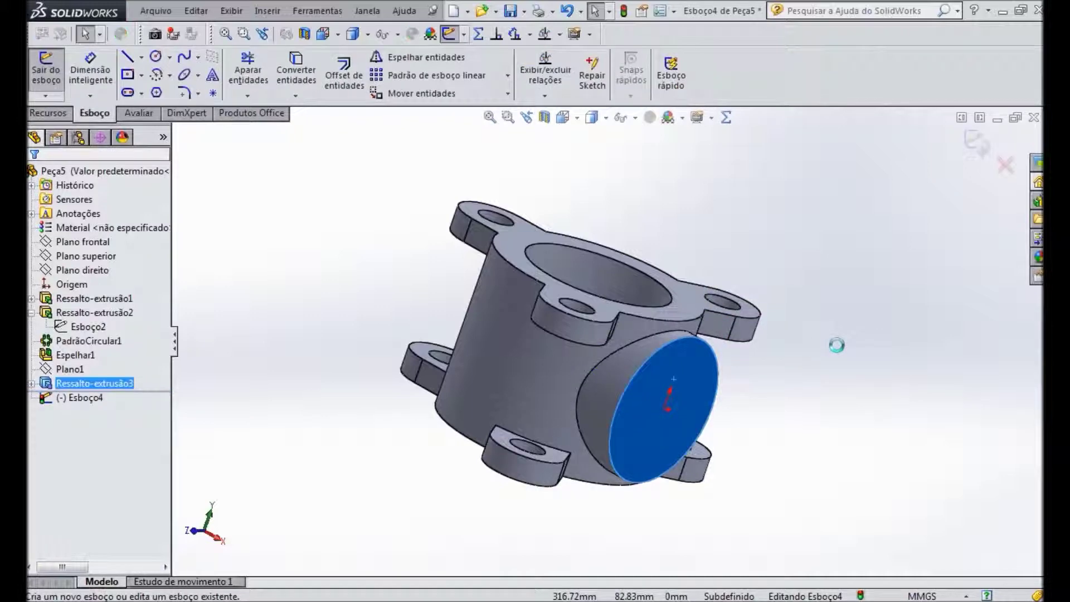
Switch to Adobe Reader and check the flange recess's diameter and depth in section A-A and the 3D view.
key("alt+Tab")
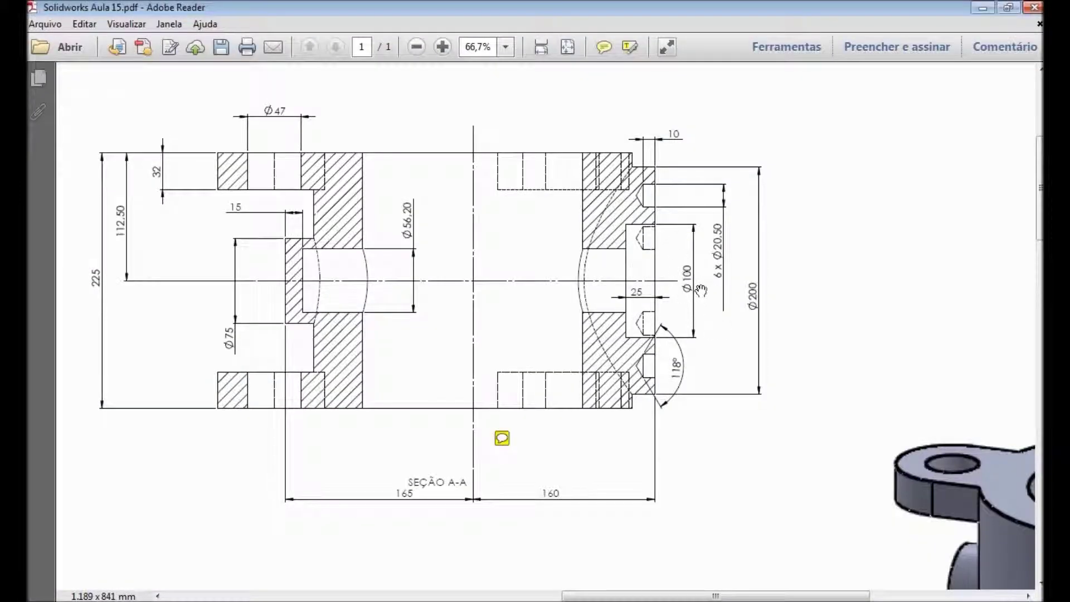
scroll(887, 412, "right", 10)
scroll(886, 413, "down", 5)
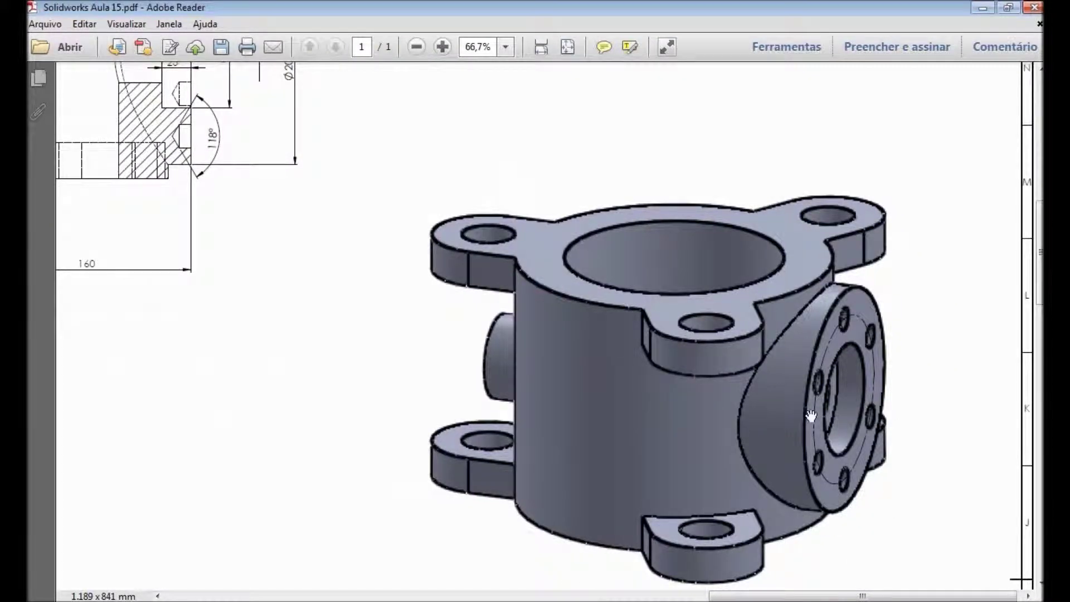
left_click_drag(497, 194, 723, 446)
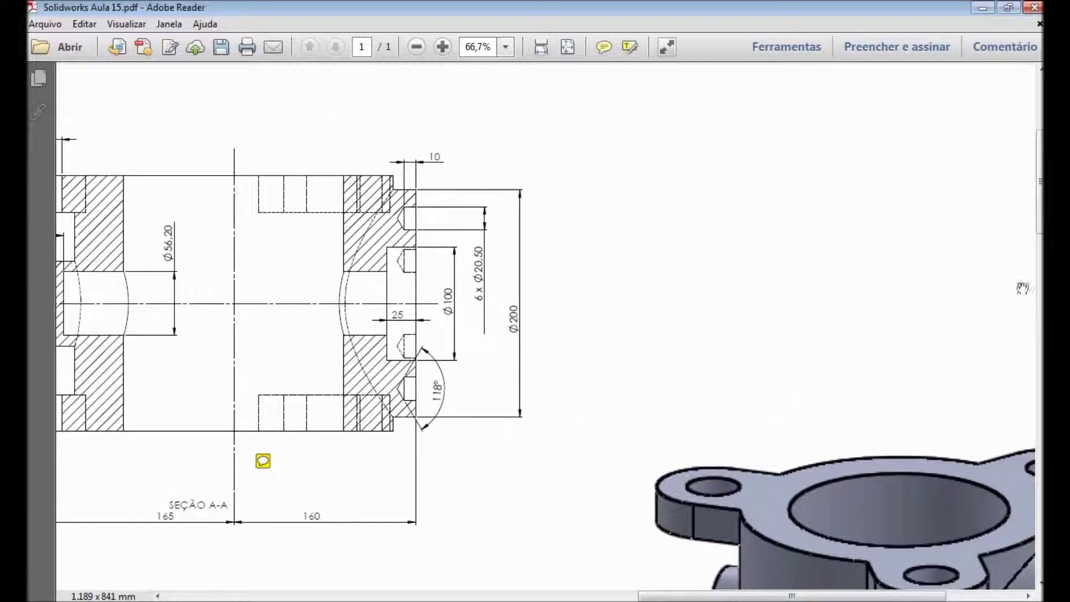
Back in SolidWorks, draw a circle about 122 mm in diameter centred on the origin of the flange face.
key("alt+Tab")
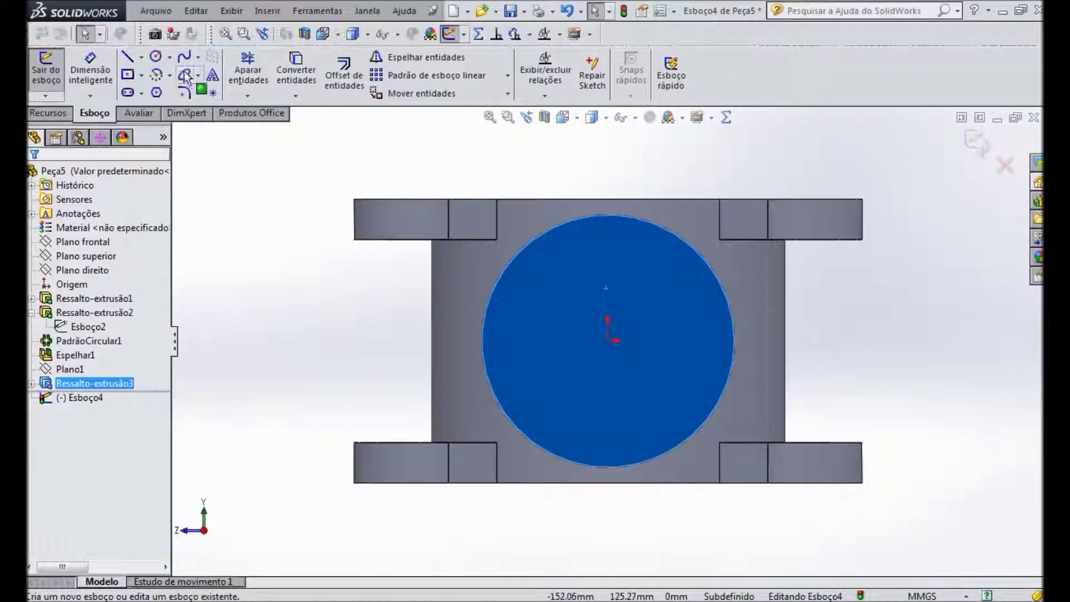
left_click(155, 57)
left_click(608, 340)
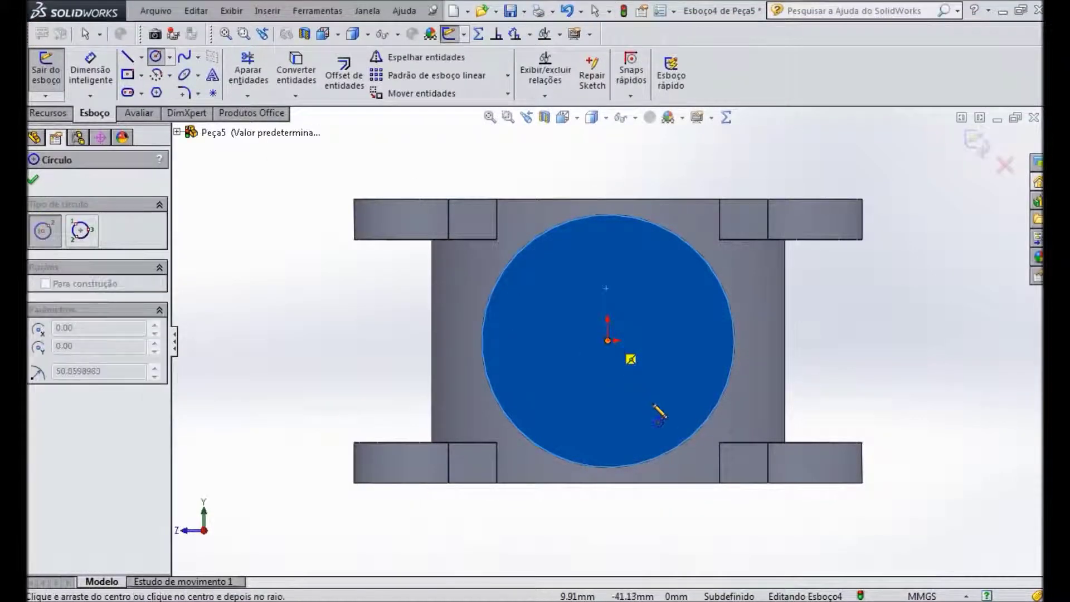
left_click(658, 422)
left_click(34, 180)
Dimension the circle on the flange face to a diameter of 100 mm.
left_click(90, 70)
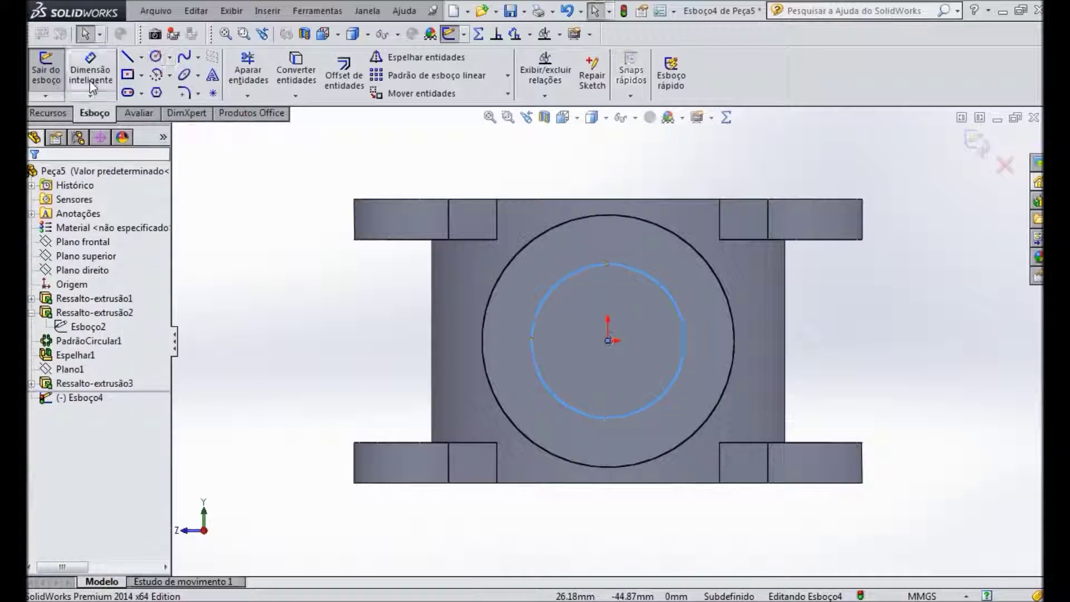
left_click(536, 363)
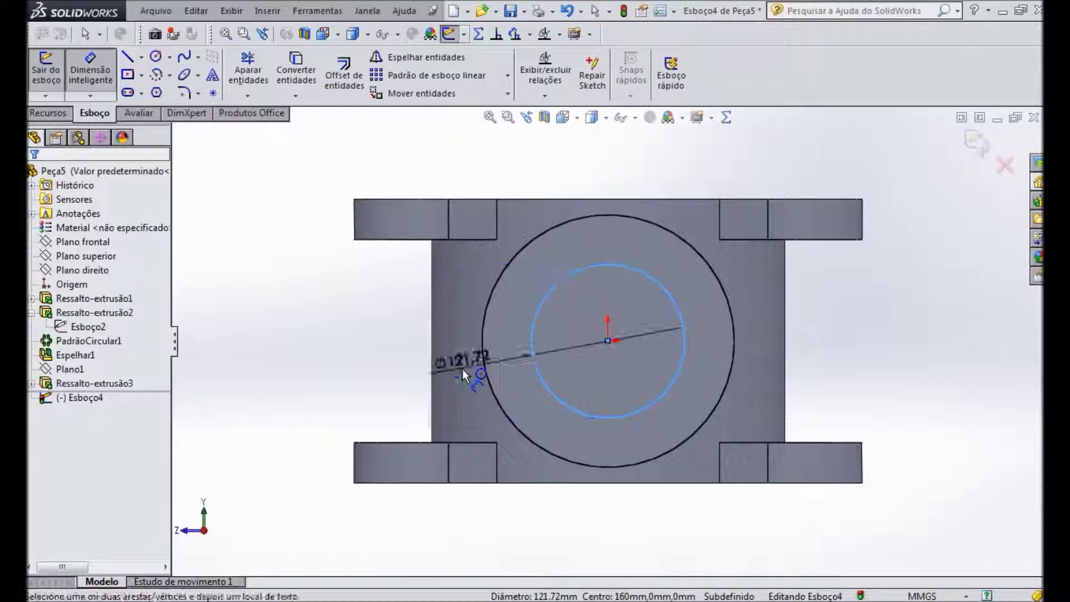
left_click(463, 369)
type("100")
key("Return")
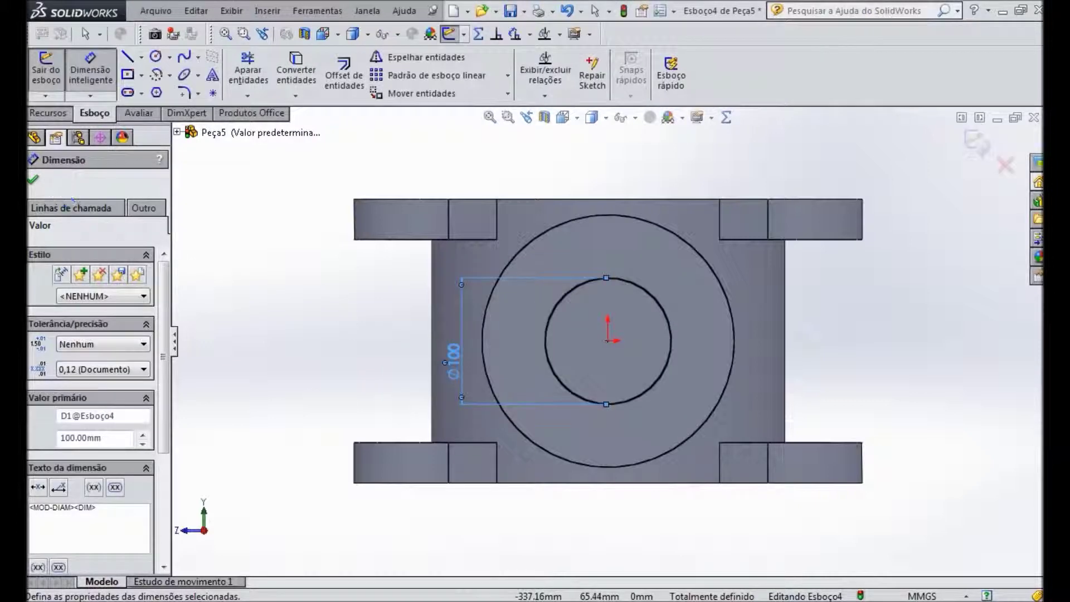
left_click(33, 179)
Cut-extrude the 100 mm circle 25 mm deep into the flange.
left_click(49, 113)
left_click(308, 94)
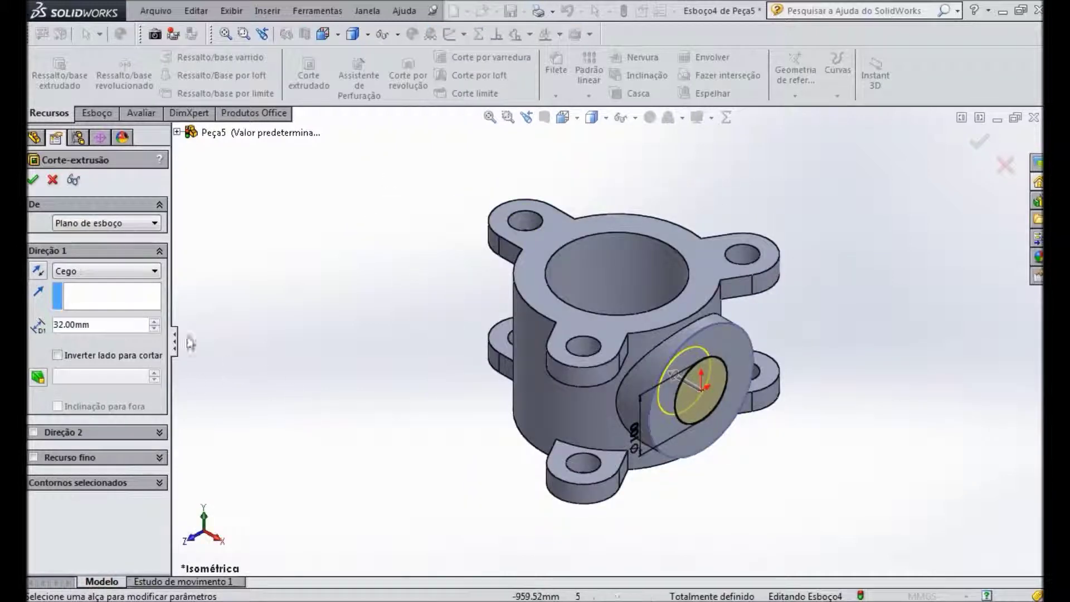
type("25")
key("Return")
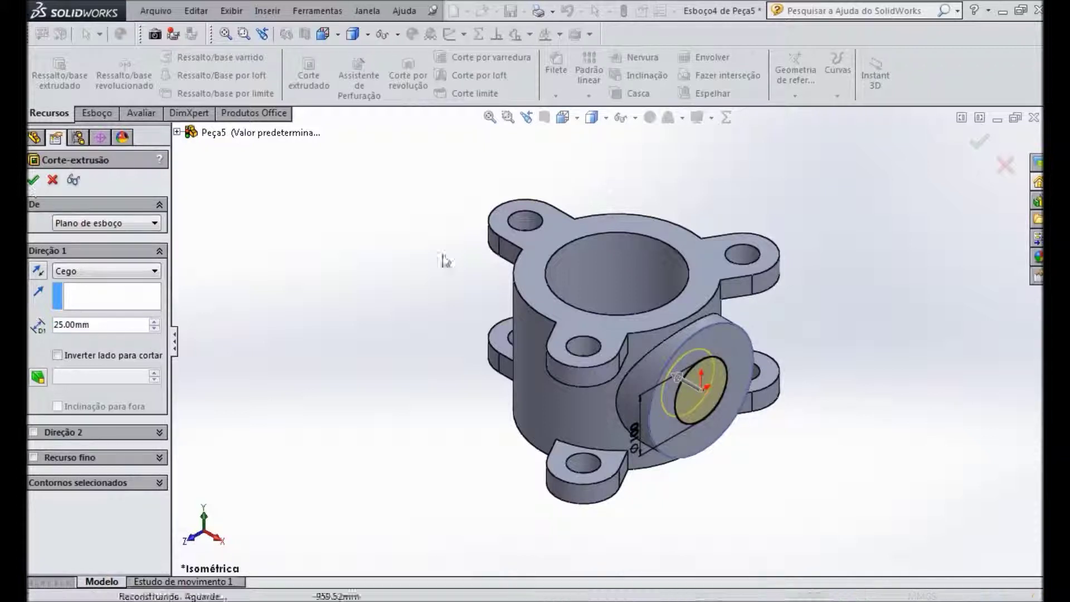
key("Return")
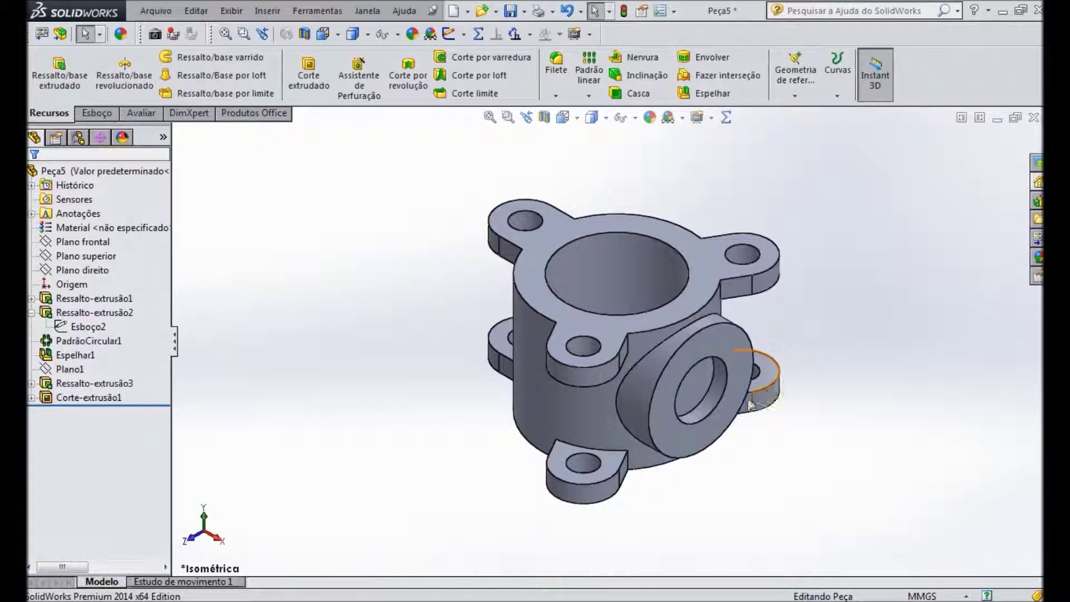
Start a sketch on the flange's ring face, and switch to Adobe Reader to check the bolt-hole circle in section A-A and the front view.
left_click(731, 347)
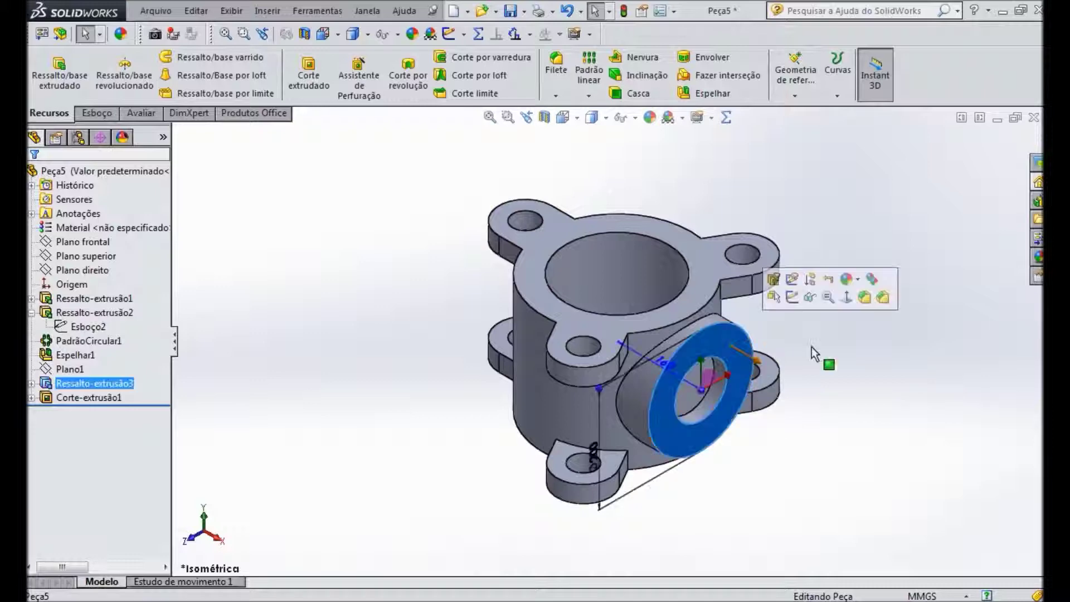
left_click(792, 297)
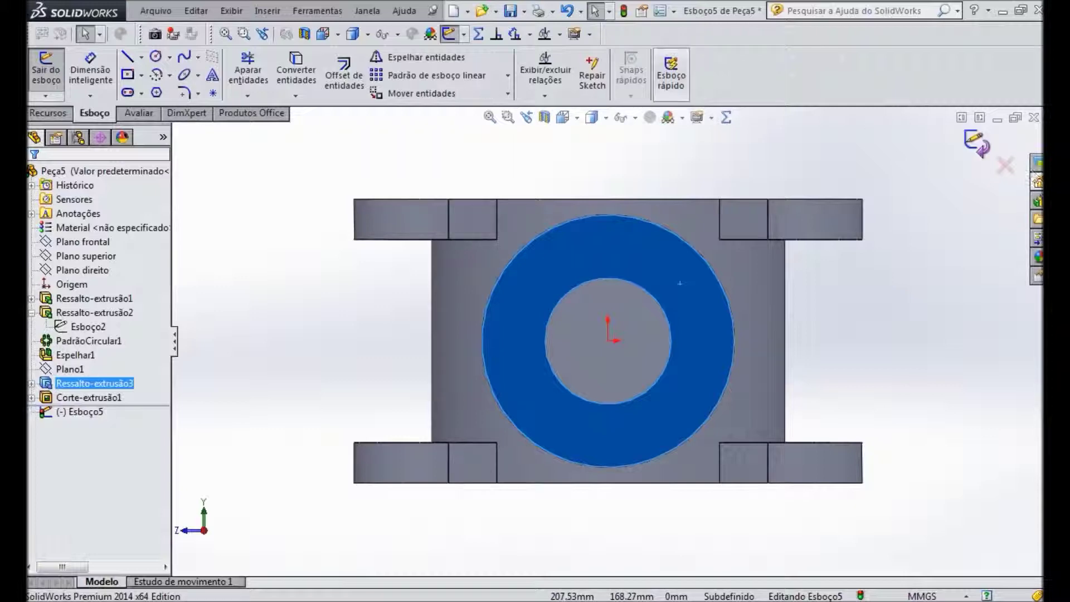
key("alt+Tab")
left_click_drag(380, 372, 692, 229)
scroll(716, 234, "up", 5)
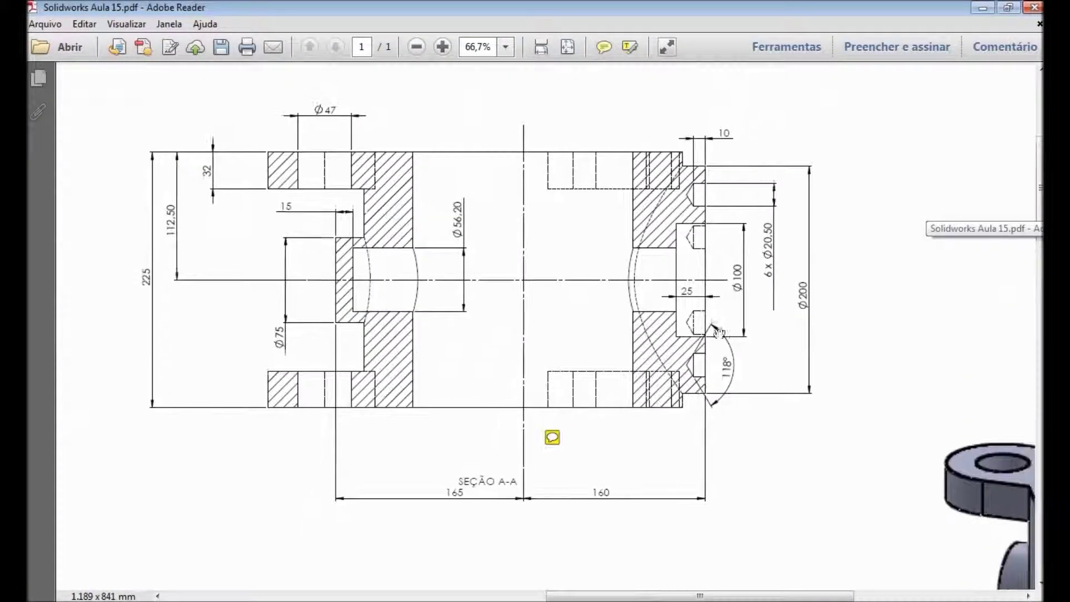
left_click_drag(415, 303, 818, 52)
left_click_drag(309, 298, 679, 66)
left_click_drag(538, 240, 482, 419)
left_click_drag(526, 203, 715, 525)
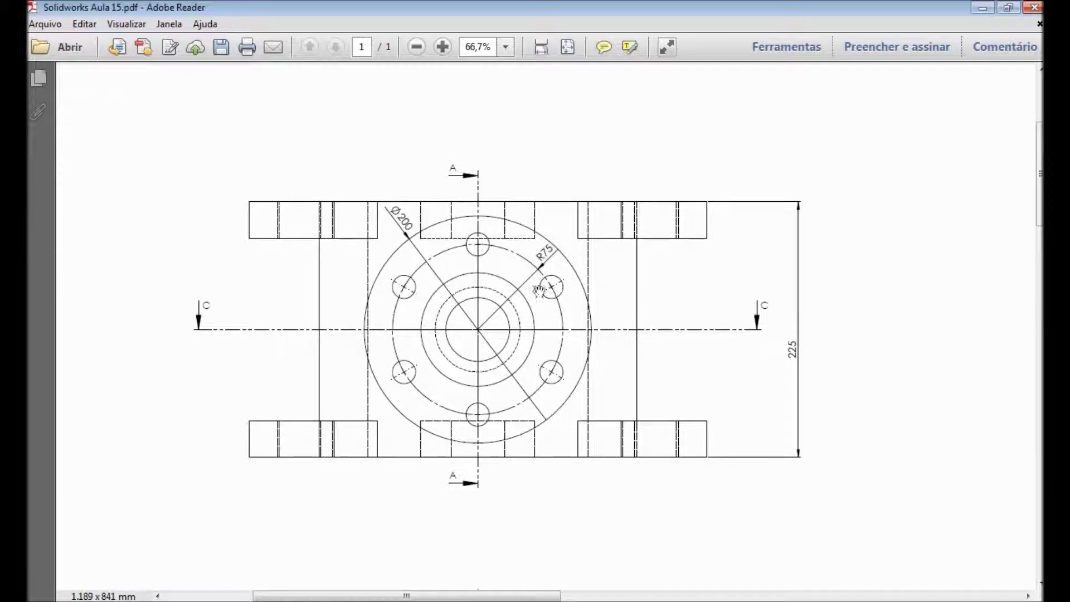
Back in SolidWorks, draw a circle about 178 mm in diameter on the flange's ring face, centred on the origin.
key("alt+Tab")
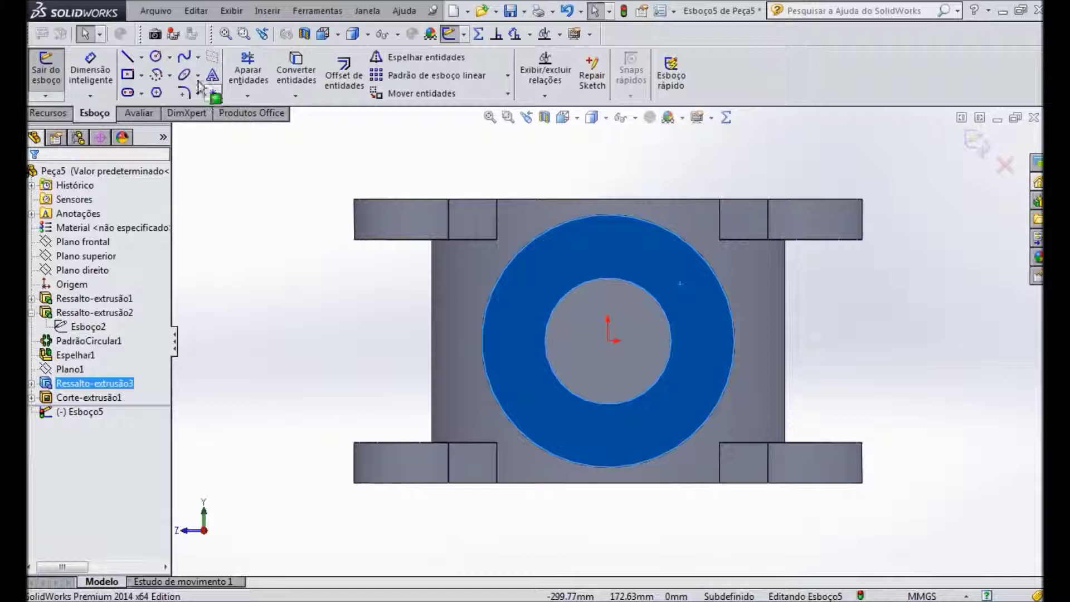
left_click(156, 56)
left_click(609, 340)
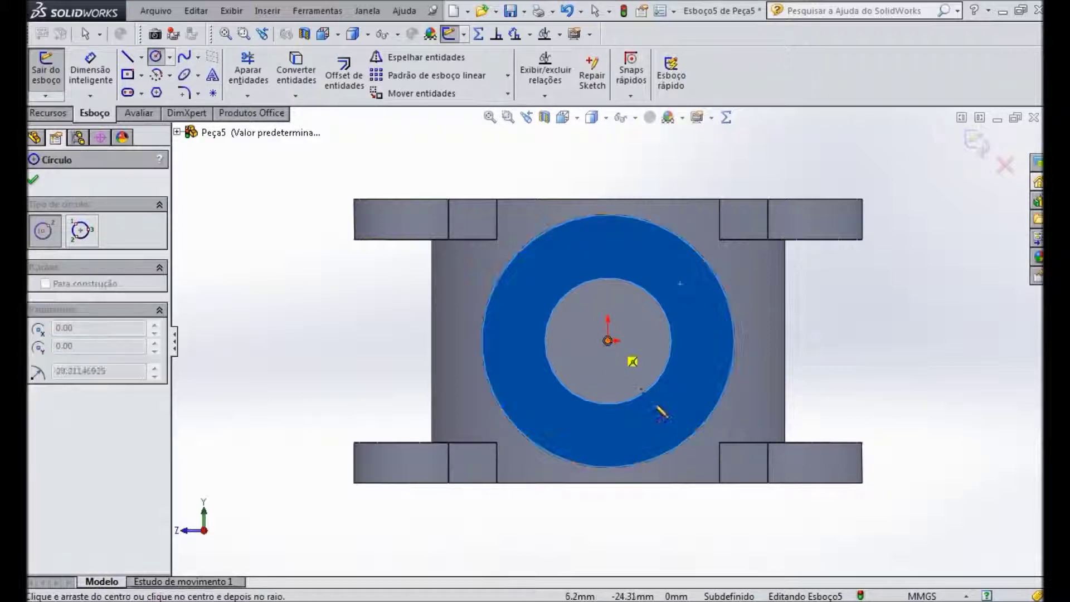
left_click(676, 444)
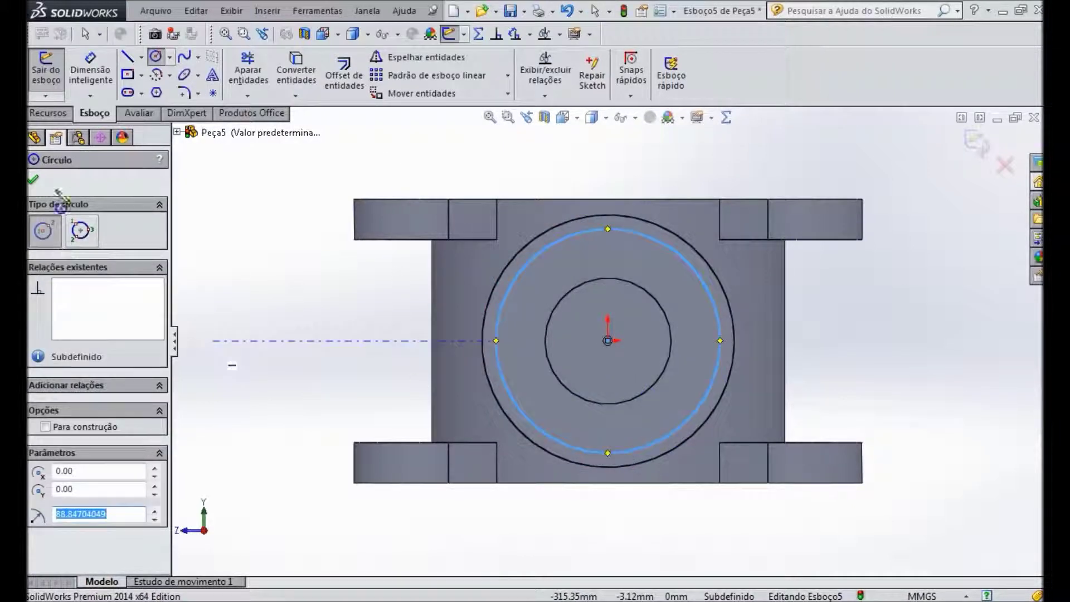
left_click(33, 179)
Dimension the bolt-hole circle on the flange face to a diameter of 150 mm.
left_click(91, 80)
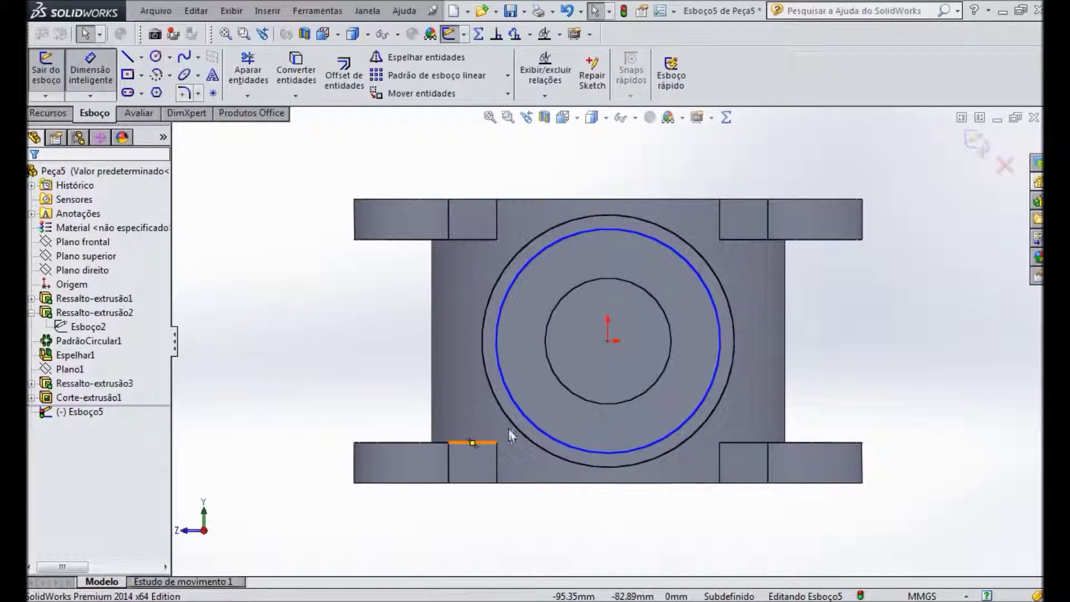
left_click(516, 406)
left_click(365, 368)
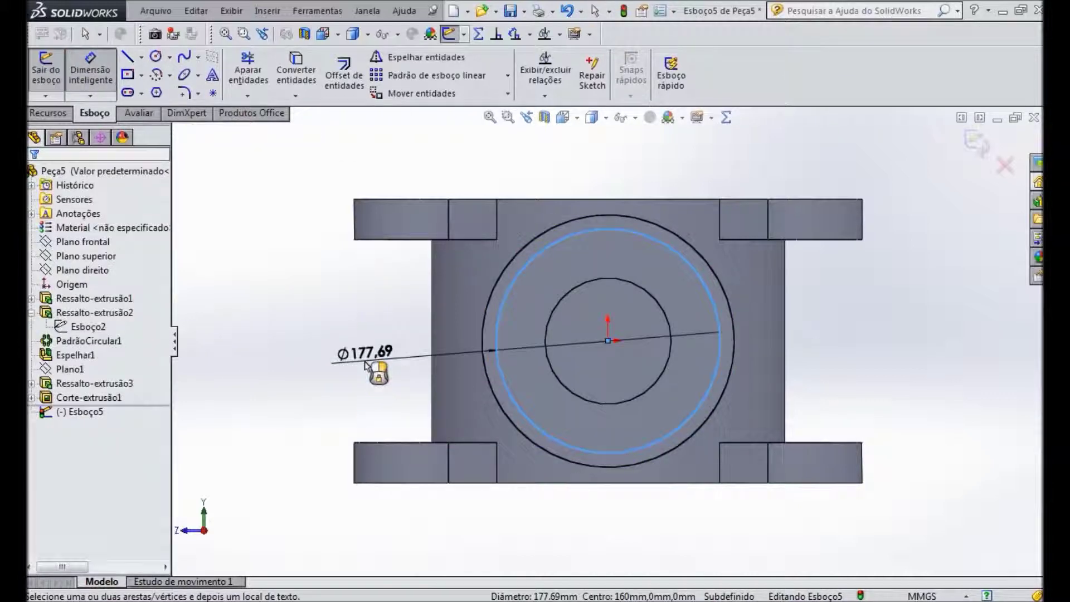
type("150")
key("Return")
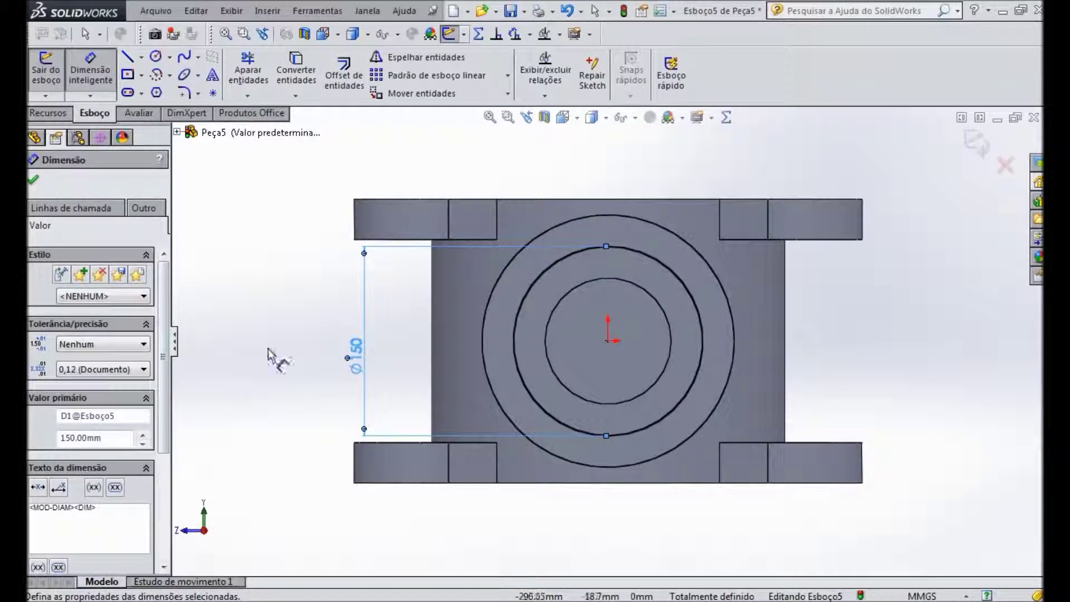
left_click(32, 181)
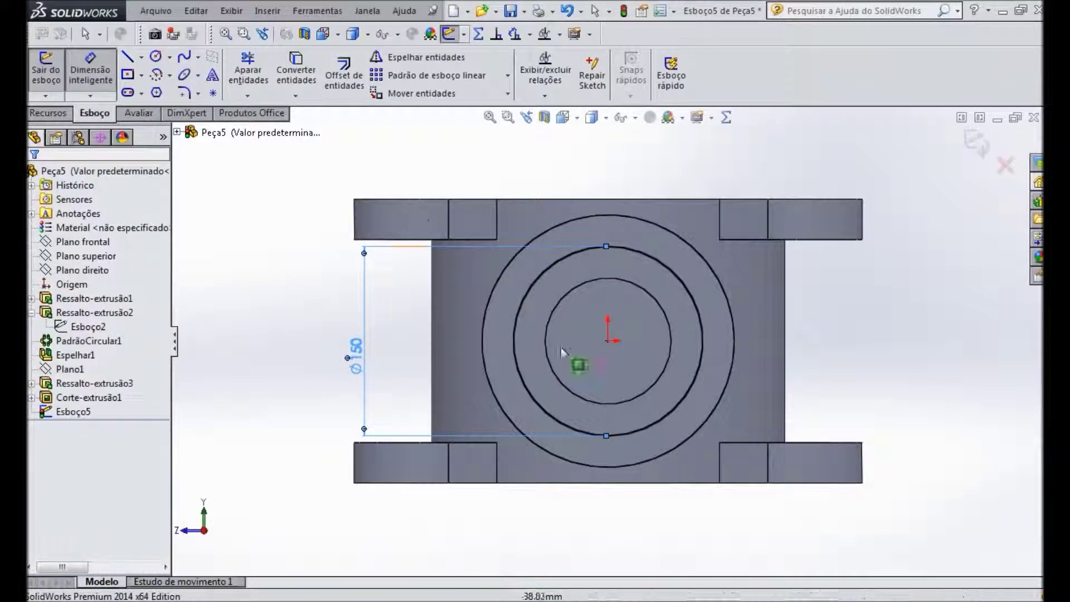
Convert the 150 mm bolt-hole circle into construction geometry.
left_click(534, 410)
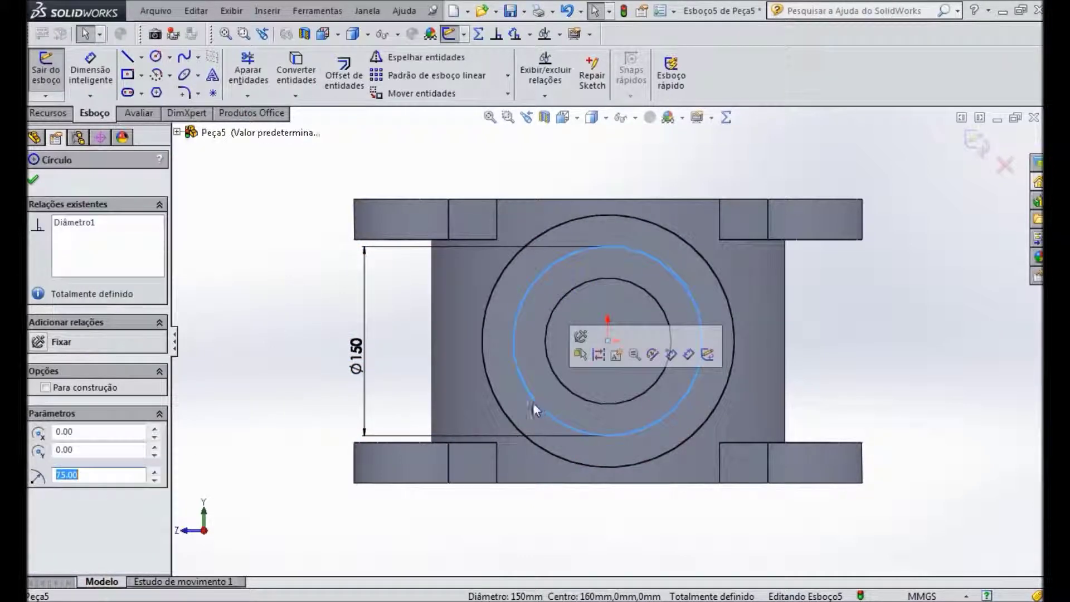
left_click(45, 388)
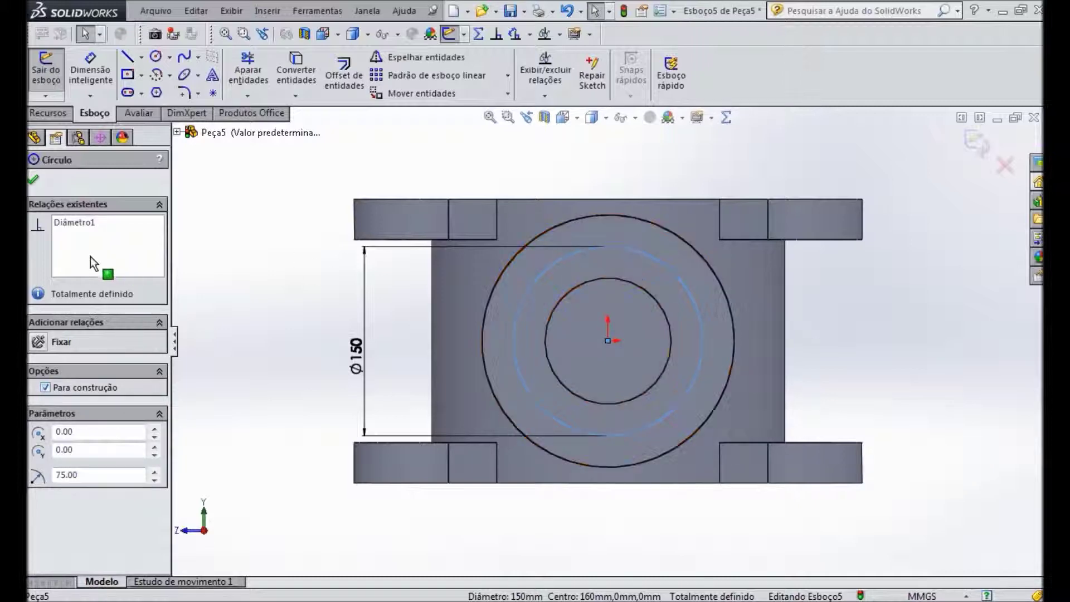
left_click(33, 181)
scroll(563, 337, "down", 3)
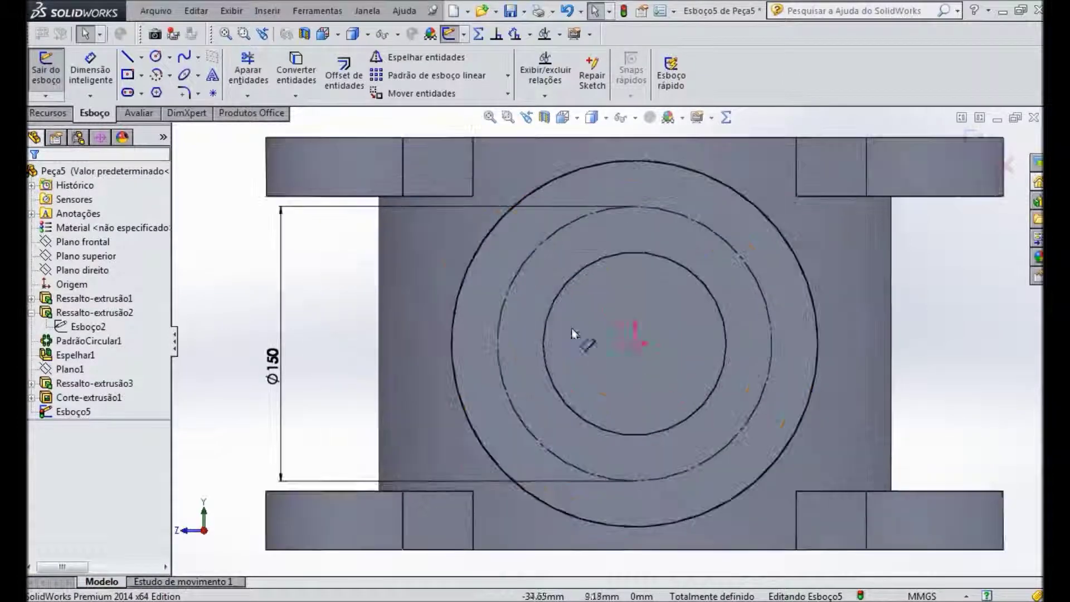
Add a sketch point at the top quadrant of the bolt-hole circle, and exit the sketch.
left_click(212, 93)
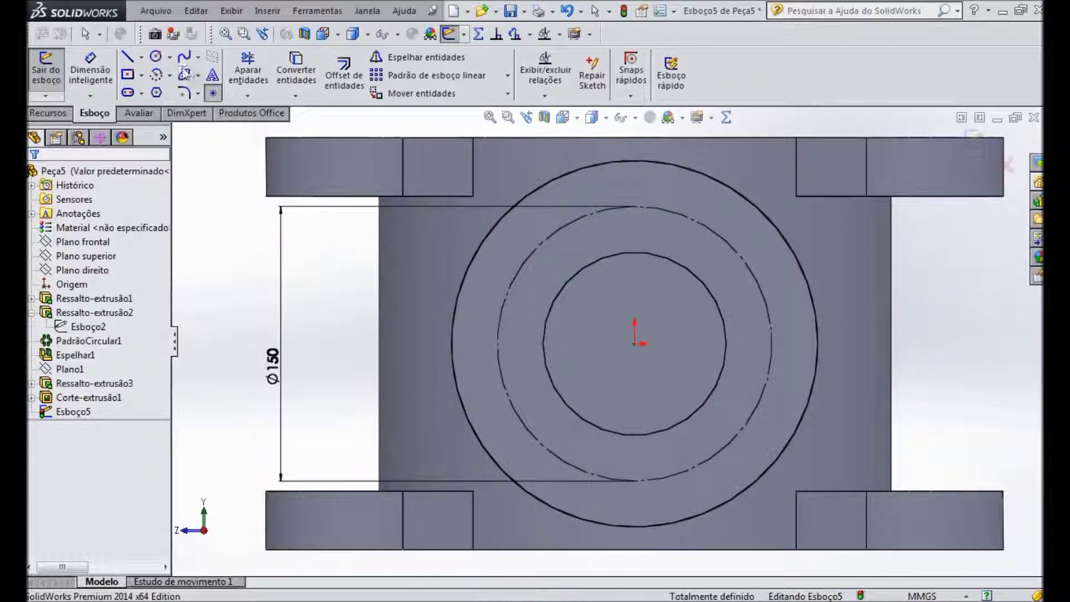
left_click(635, 206)
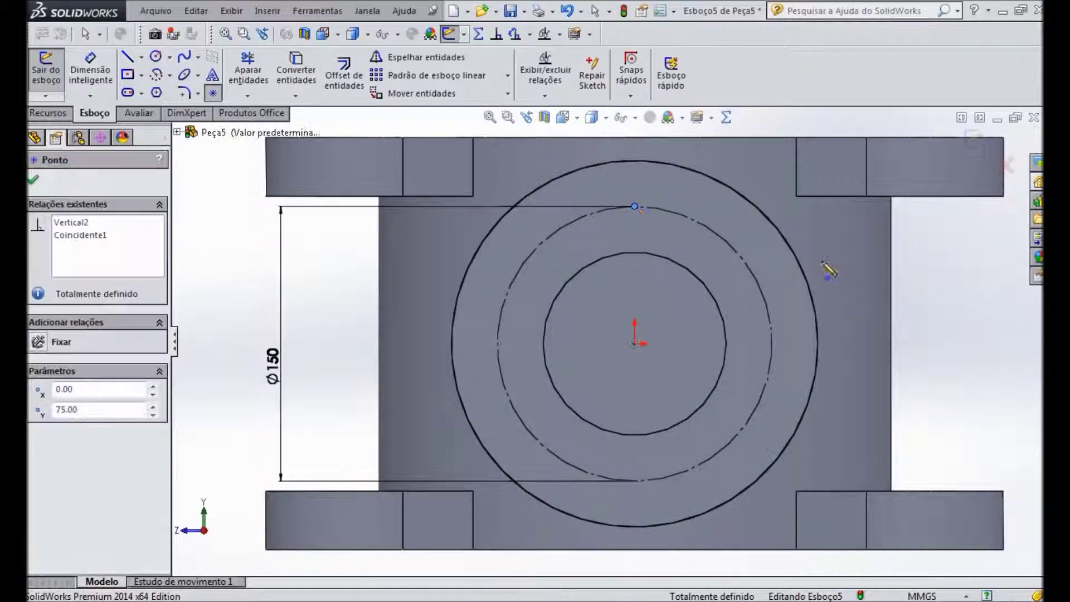
left_click(31, 179)
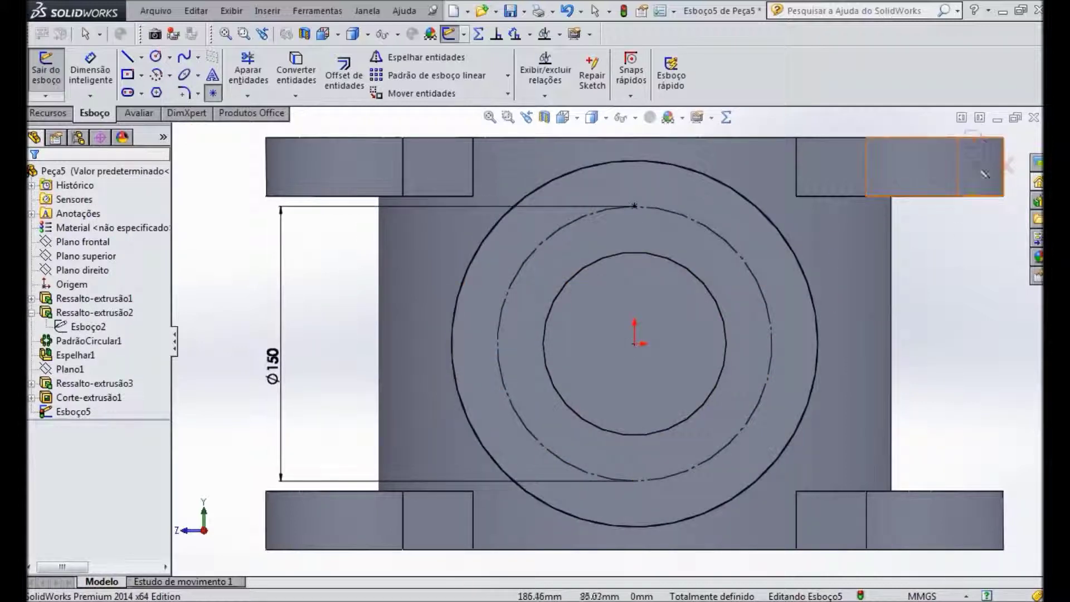
key("Escape")
left_click(971, 138)
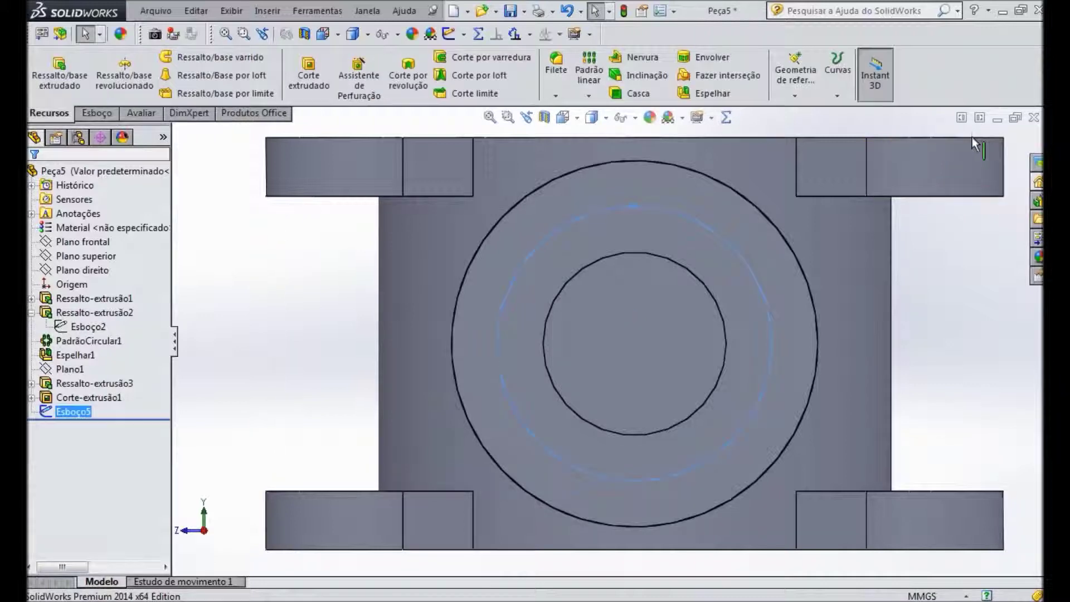
key("f")
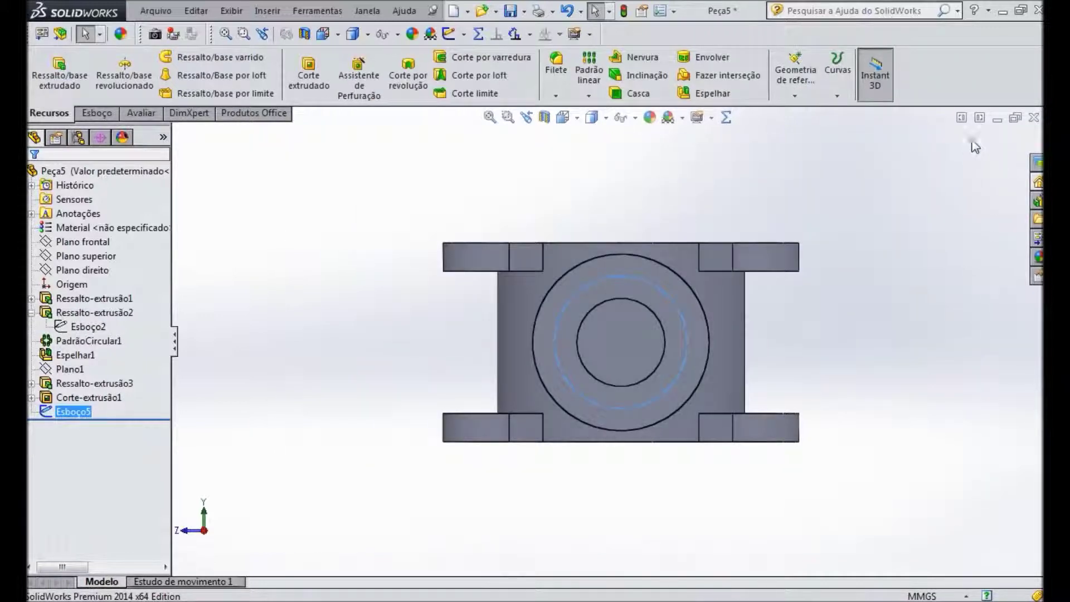
left_click(931, 299)
scroll(690, 359, "down", 3)
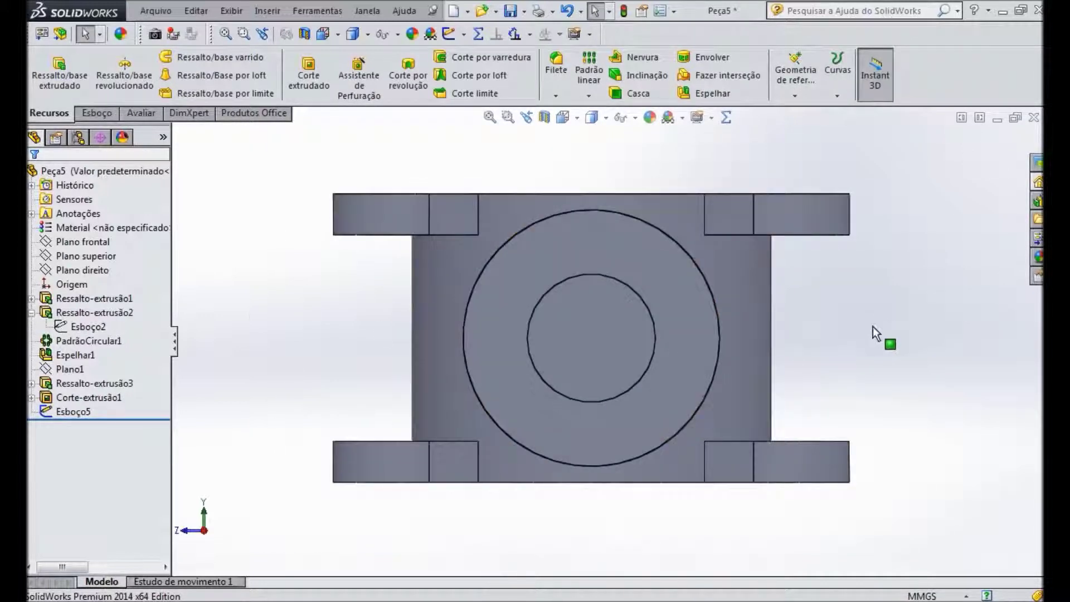
Start the Hole Wizard, and switch to Adobe Reader to check the flange holes' diameter, depth and tip angle in section A-A and the front view.
middle_click_drag(535, 161, 578, 203)
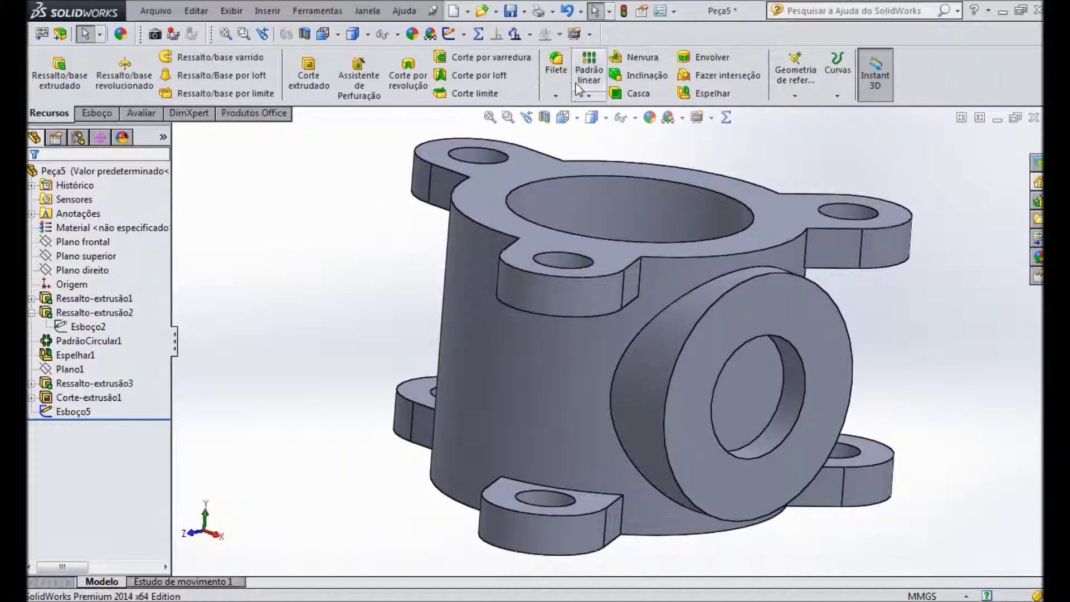
left_click(367, 82)
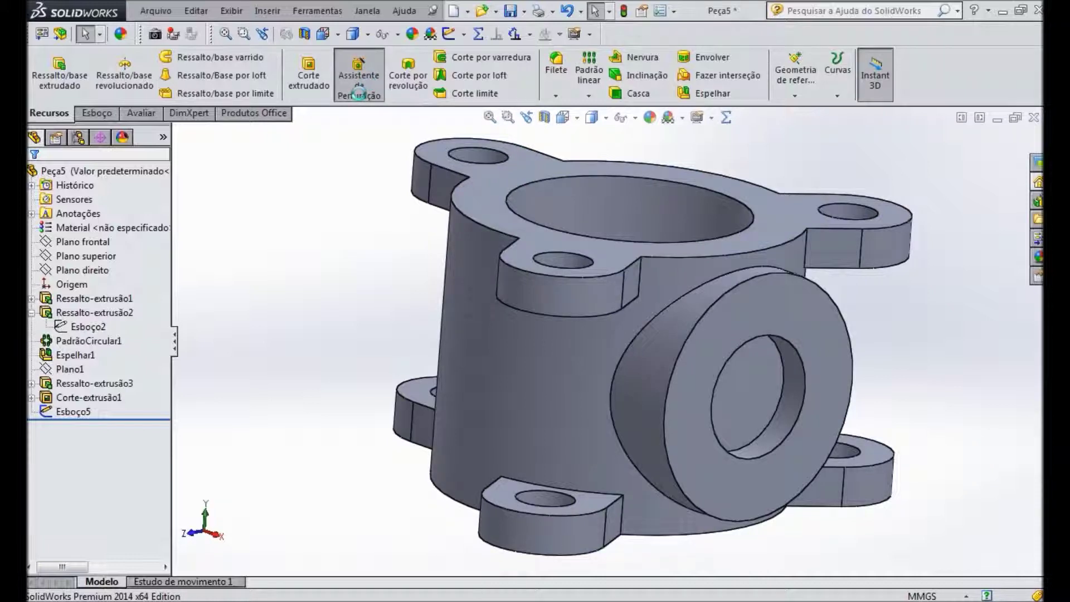
key("alt+Tab")
mouse_move(608, 335)
left_mouse_down()
mouse_move(619, 327)
mouse_move(616, 143)
mouse_move(564, 78)
left_mouse_up()
left_click_drag(645, 403, 413, 287)
left_click_drag(815, 257, 708, 510)
left_click_drag(978, 193, 549, 438)
mouse_move(795, 430)
left_mouse_down()
mouse_move(663, 291)
mouse_move(596, 279)
left_mouse_up()
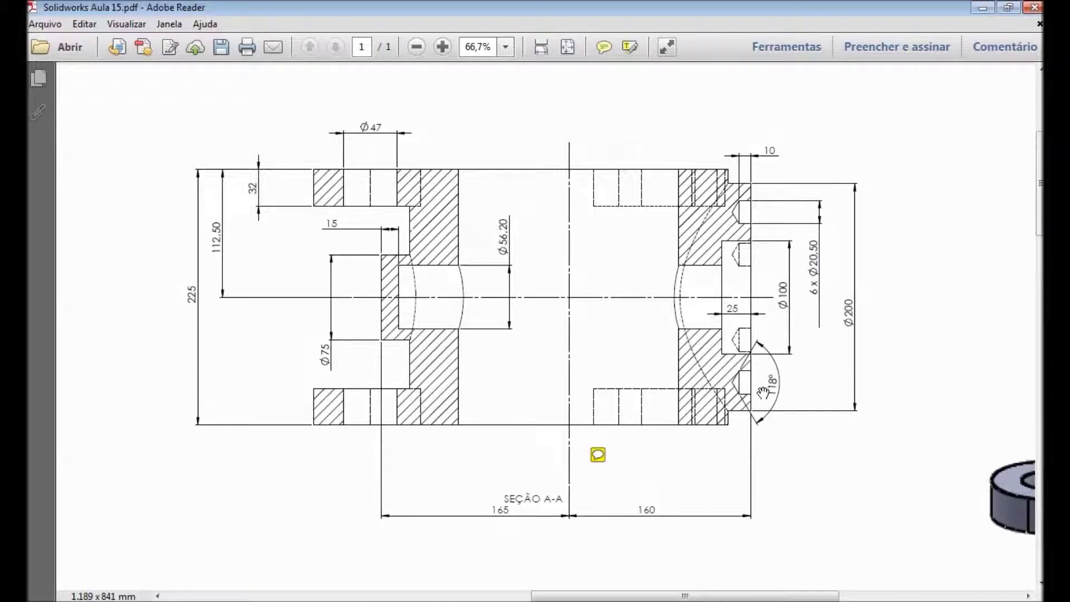
scroll(762, 392, "up", 2, "ctrl")
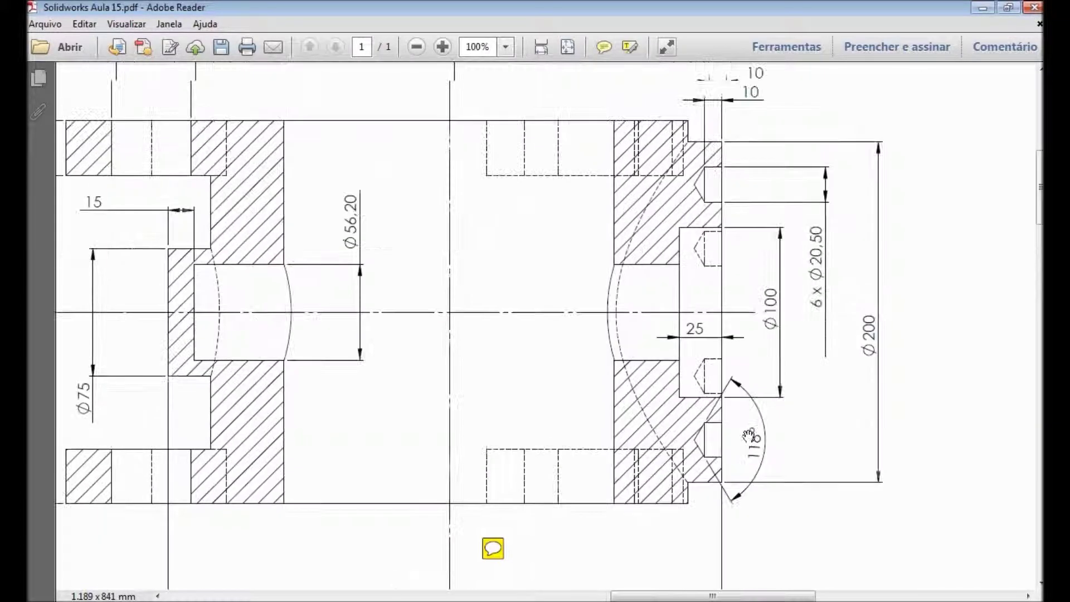
scroll(750, 437, "up", 1)
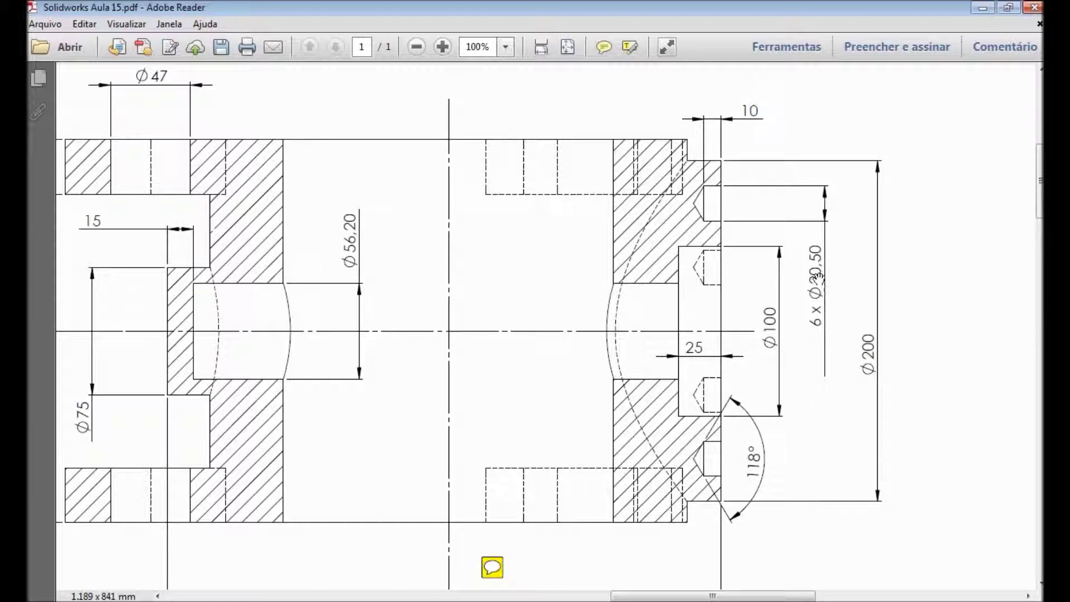
left_click_drag(377, 410, 989, 216)
left_click_drag(468, 440, 910, 531)
left_click_drag(156, 237, 439, 345)
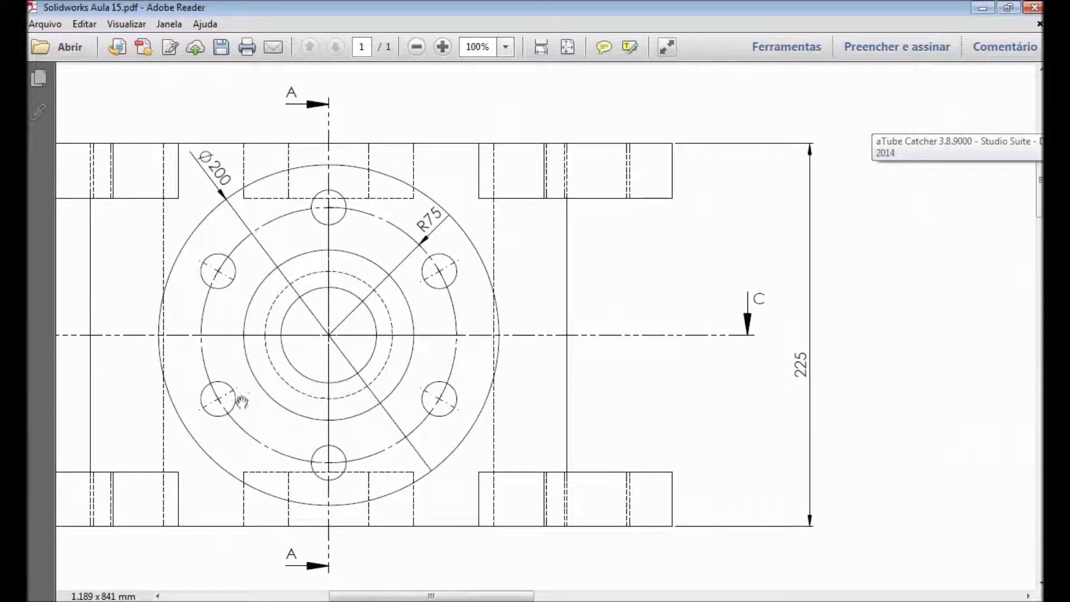
mouse_move(783, 399)
left_mouse_down()
mouse_move(557, 382)
mouse_move(168, 323)
left_mouse_up()
left_click_drag(812, 363, 403, 404)
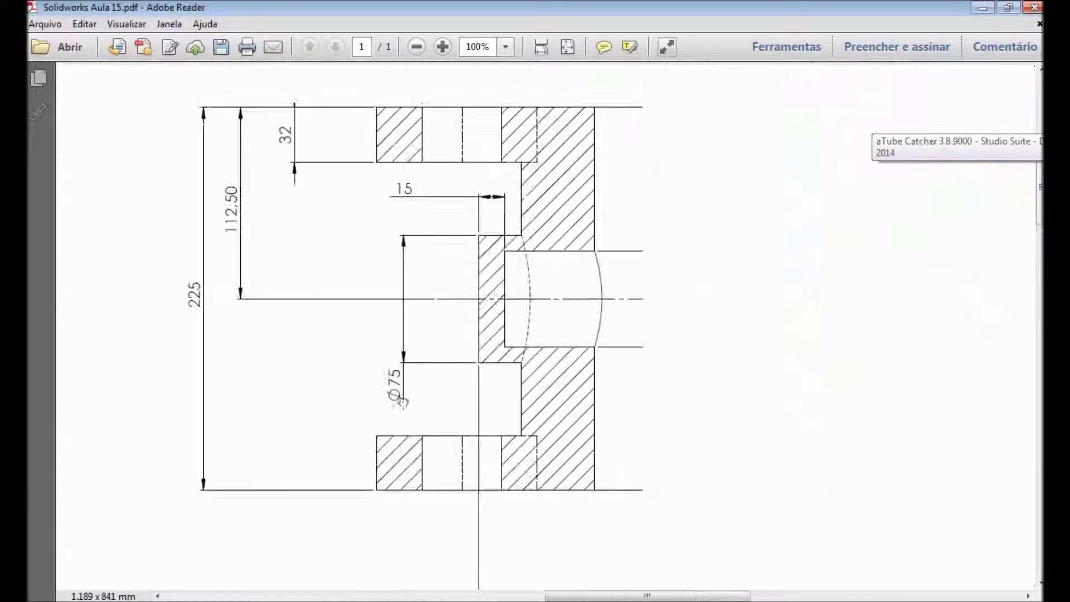
mouse_move(1015, 410)
left_mouse_down()
mouse_move(745, 416)
mouse_move(747, 438)
left_mouse_up()
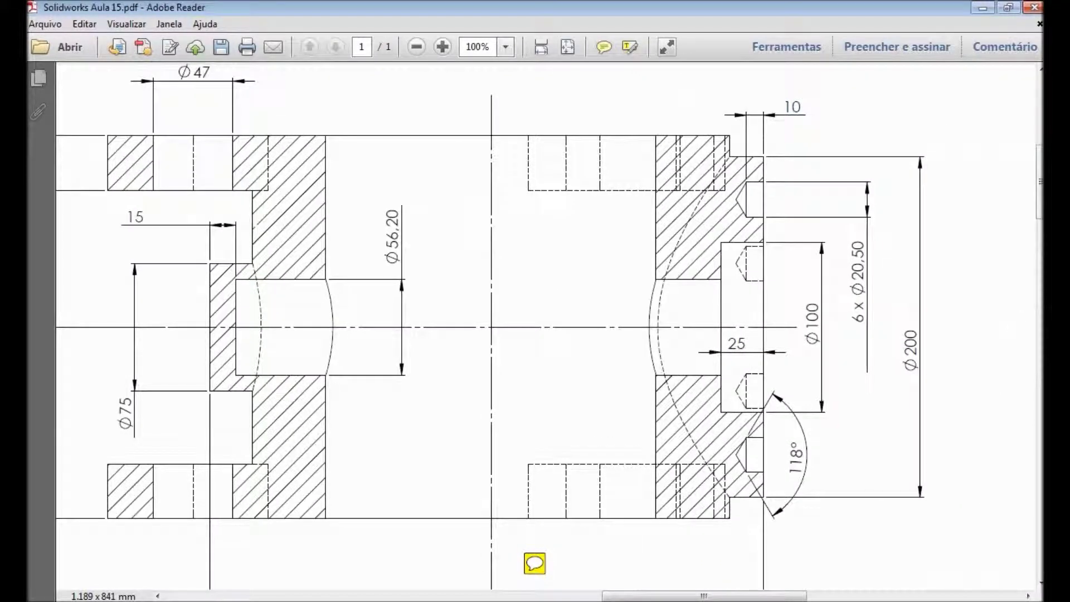
Back in SolidWorks, specify a plain hole with the ISO standard and drill sizes (Tamanhos de broca) as its type.
key("alt+Tab")
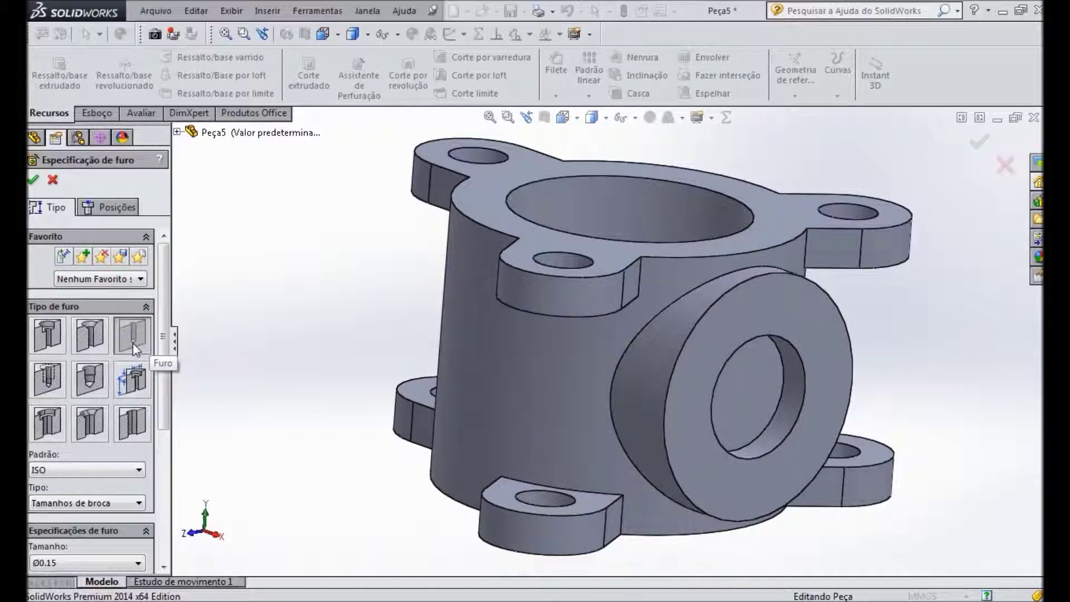
left_click(133, 343)
left_click_drag(163, 341, 162, 423)
left_click(123, 364)
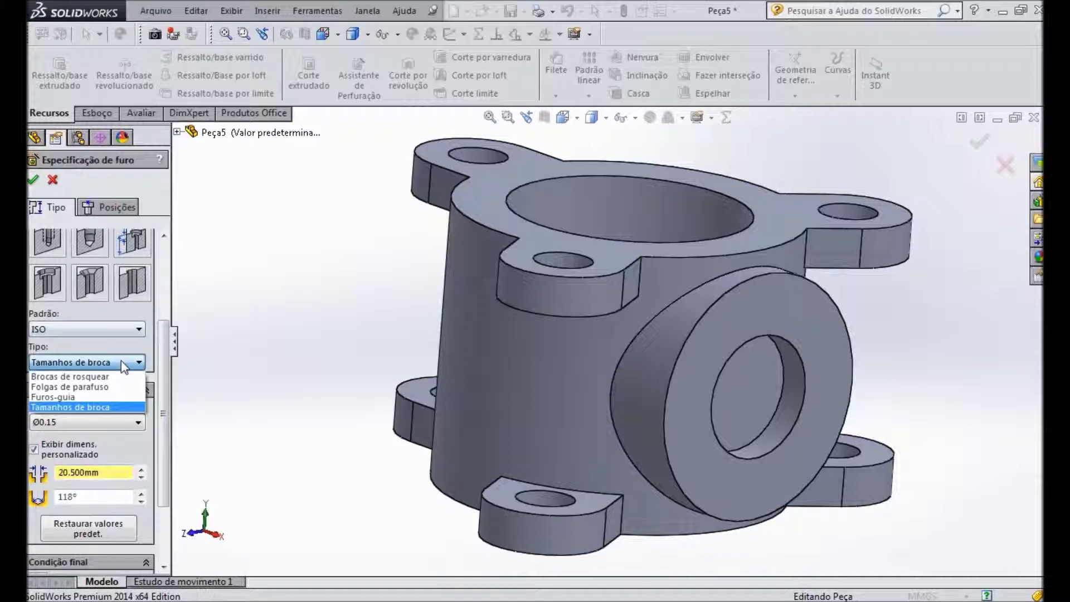
left_click(95, 342)
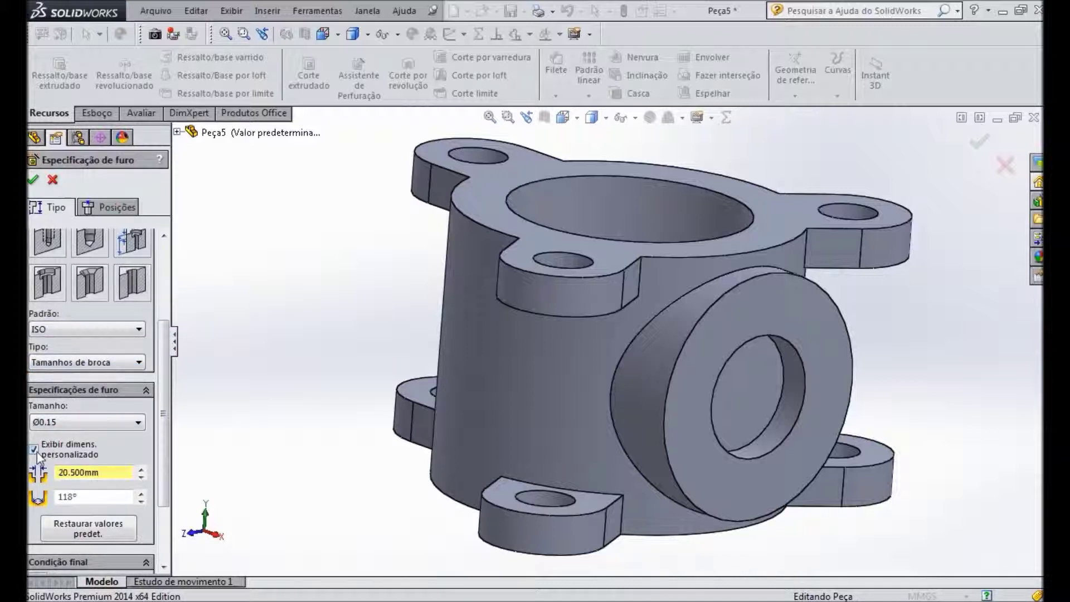
Enable custom sizing for the hole and set its diameter to 20.5 mm.
left_click(91, 458)
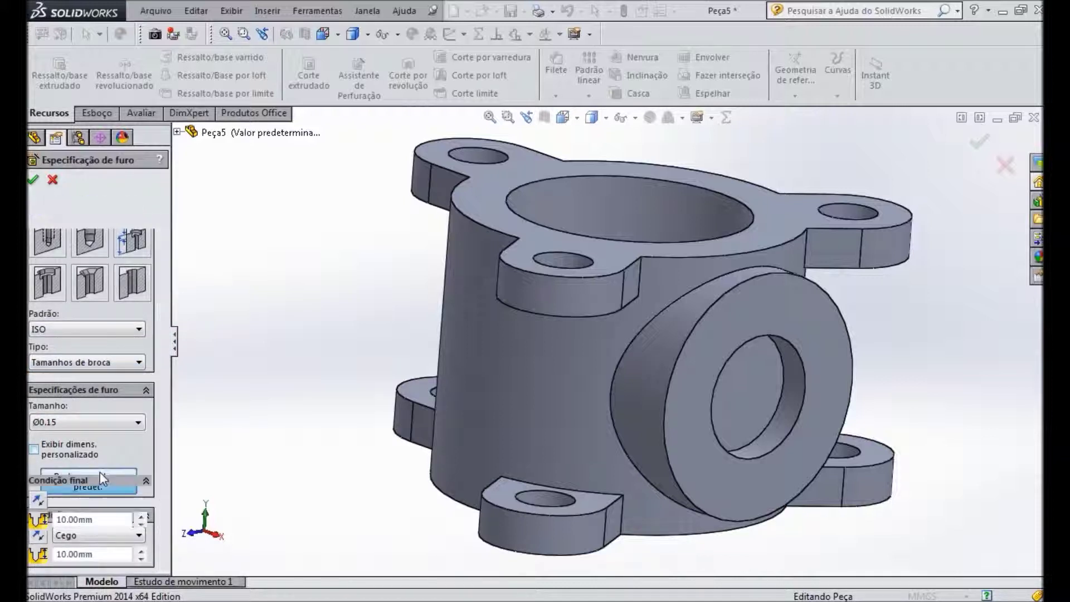
left_click(34, 451)
scroll(68, 385, "down", 2)
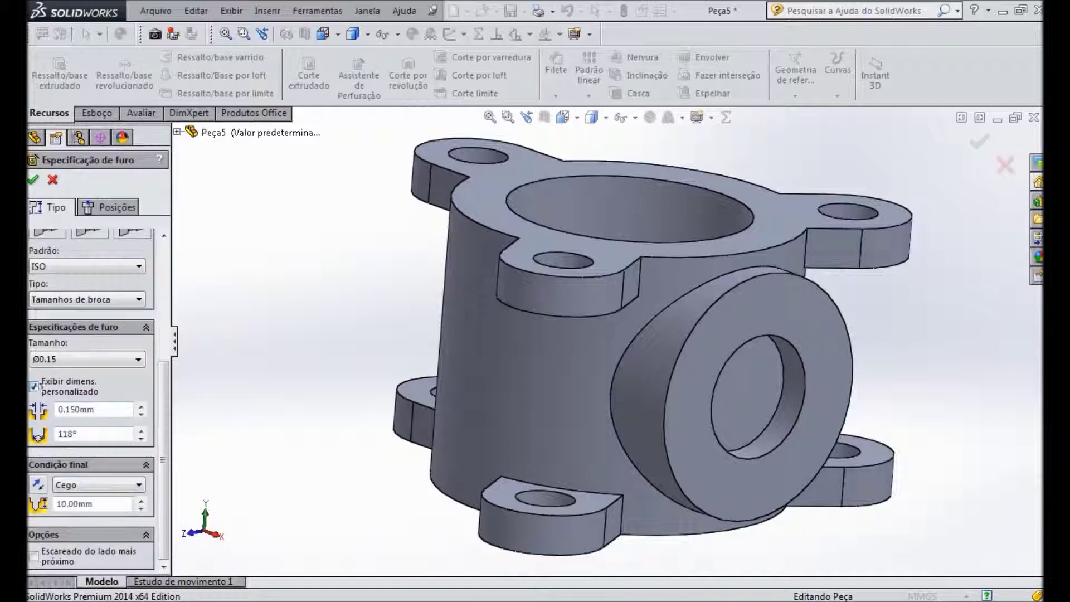
double_click(111, 411)
type("20.5")
left_click(35, 386)
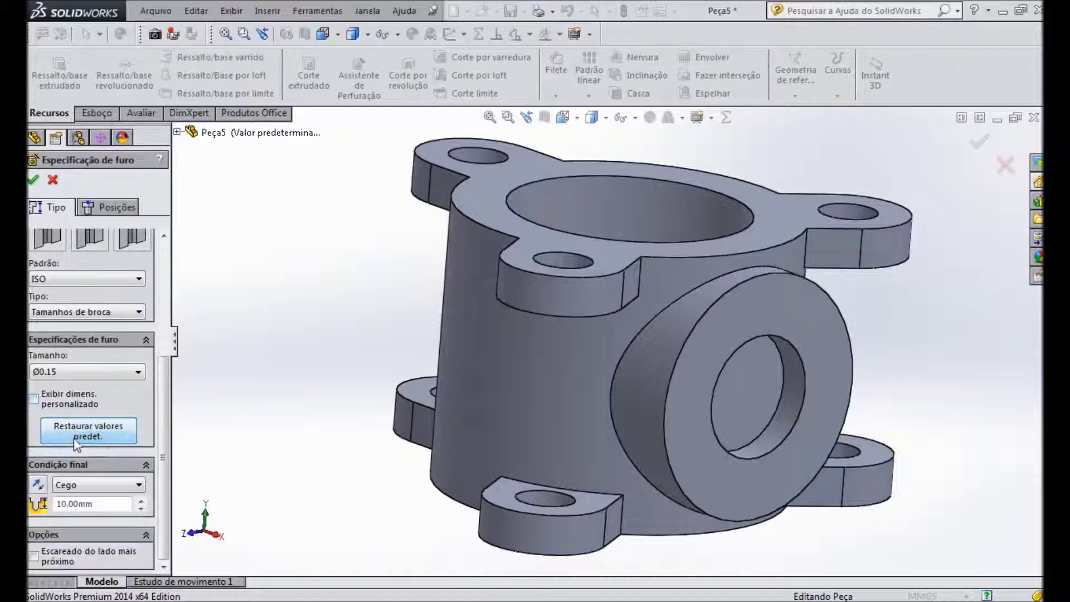
left_click(42, 402)
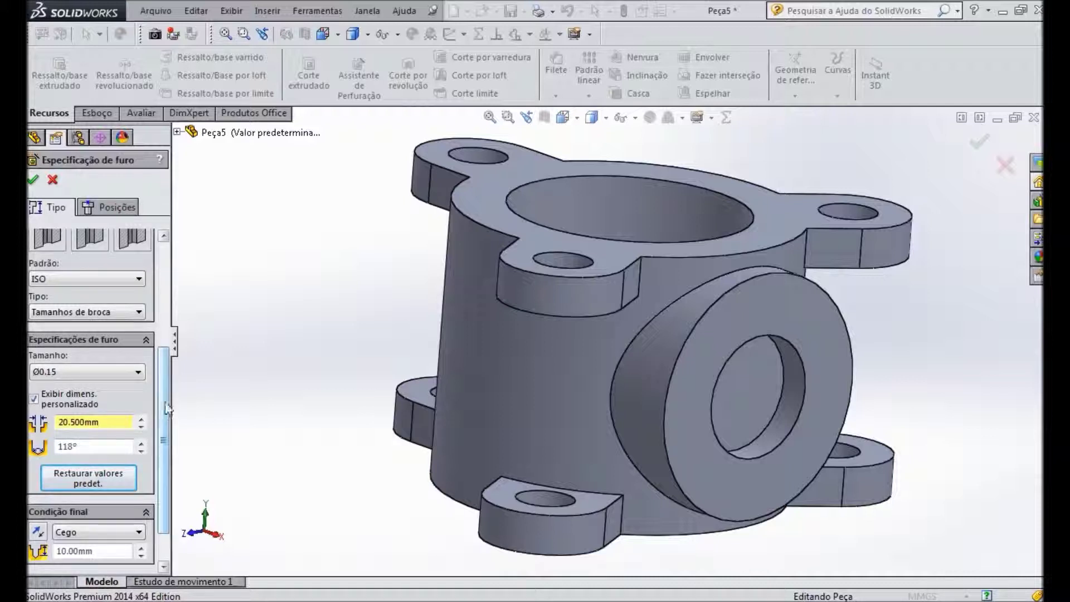
scroll(87, 493, "down", 2)
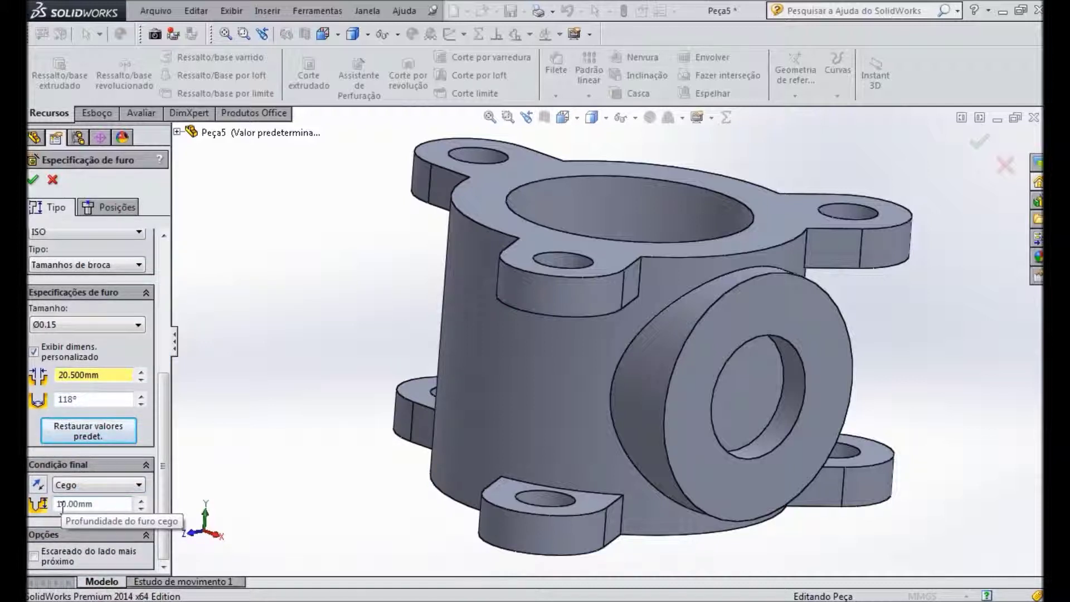
left_click_drag(163, 401, 160, 269)
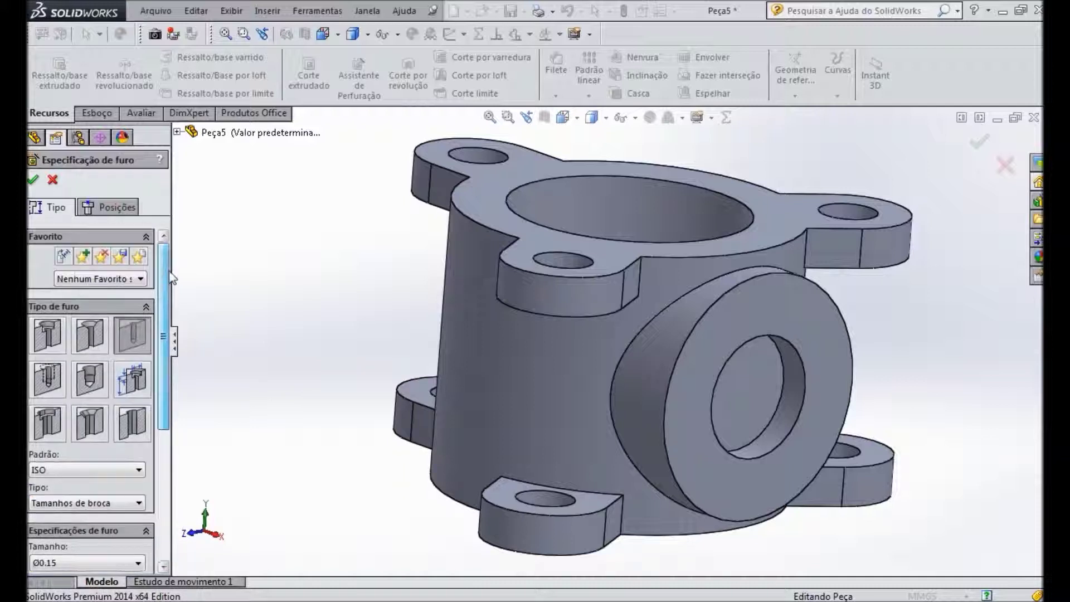
Position the hole with a 3D sketch on the point at the top of the flange's bolt-hole circle, and finish the hole.
left_click(125, 210)
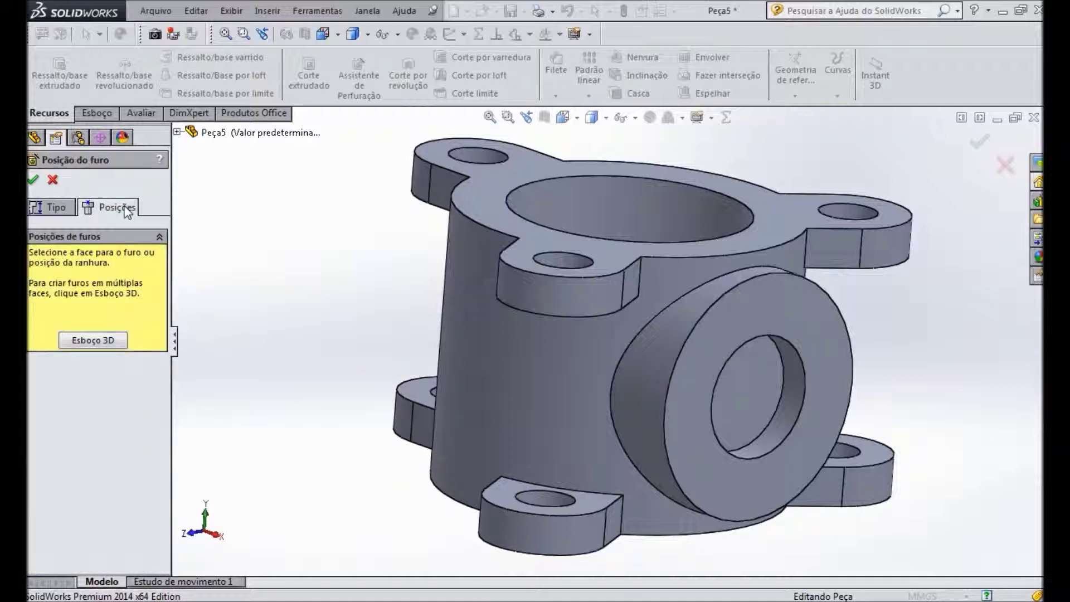
left_click(93, 339)
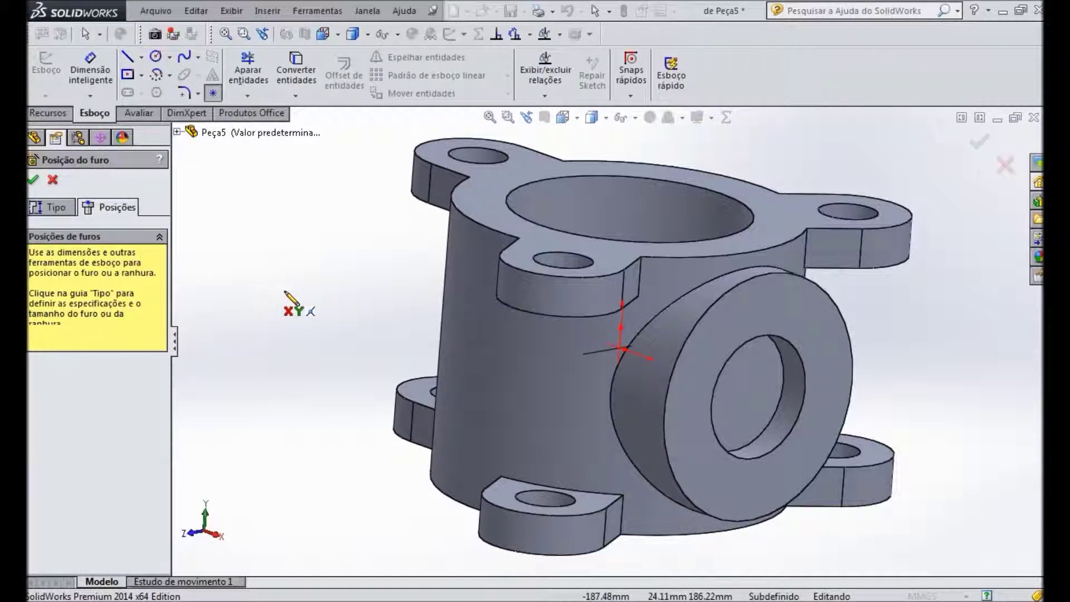
left_click(765, 304)
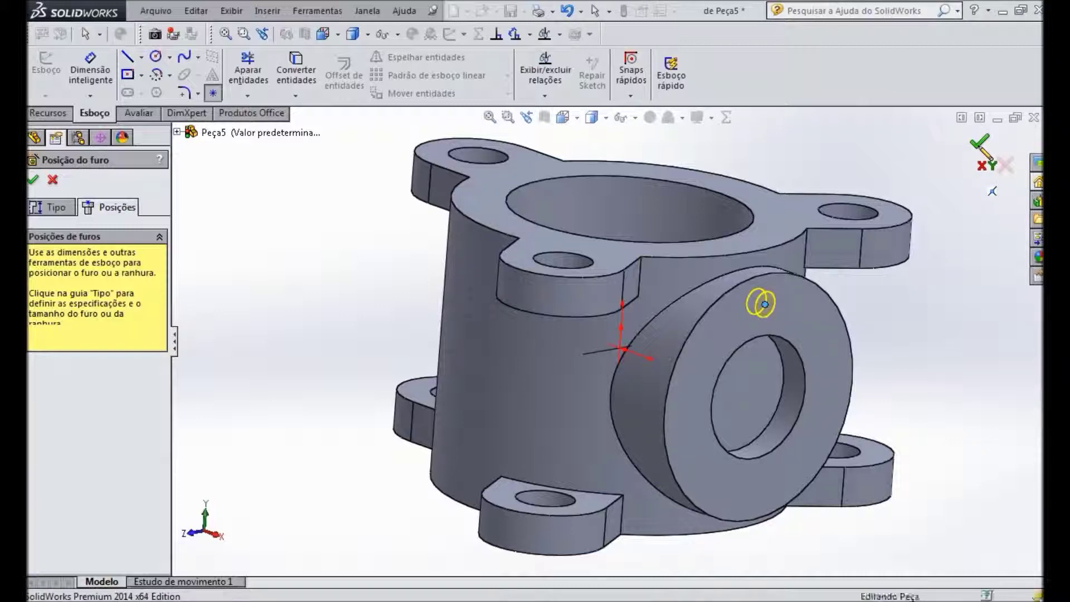
left_click(979, 143)
middle_click_drag(932, 326, 876, 341)
key("ctrl+7")
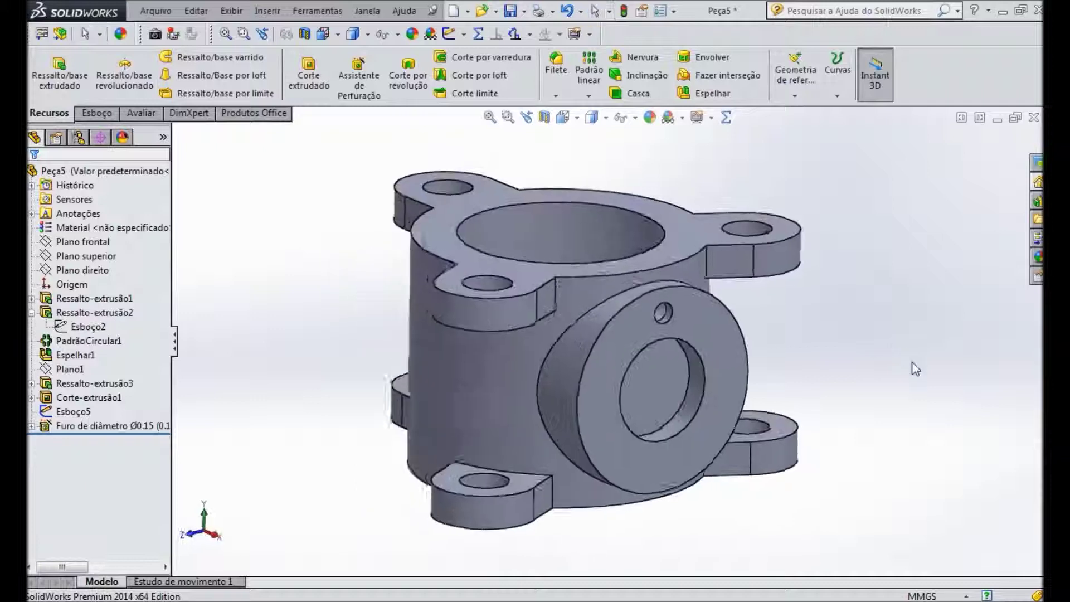
Start a circular pattern of the side flange's hole with 6 equally spaced instances over 360°.
left_click(90, 425)
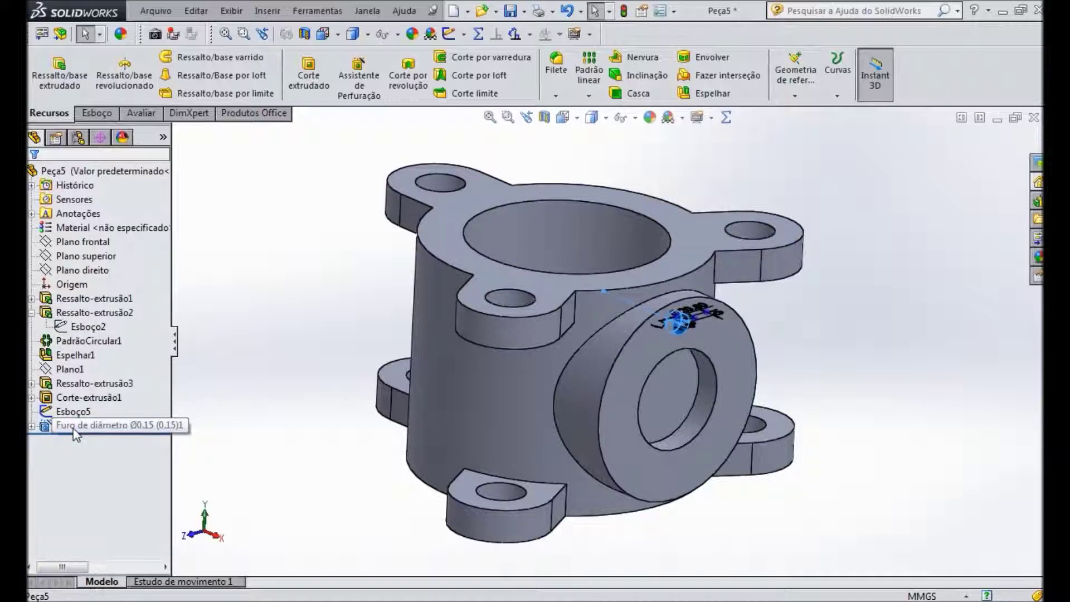
left_click(590, 96)
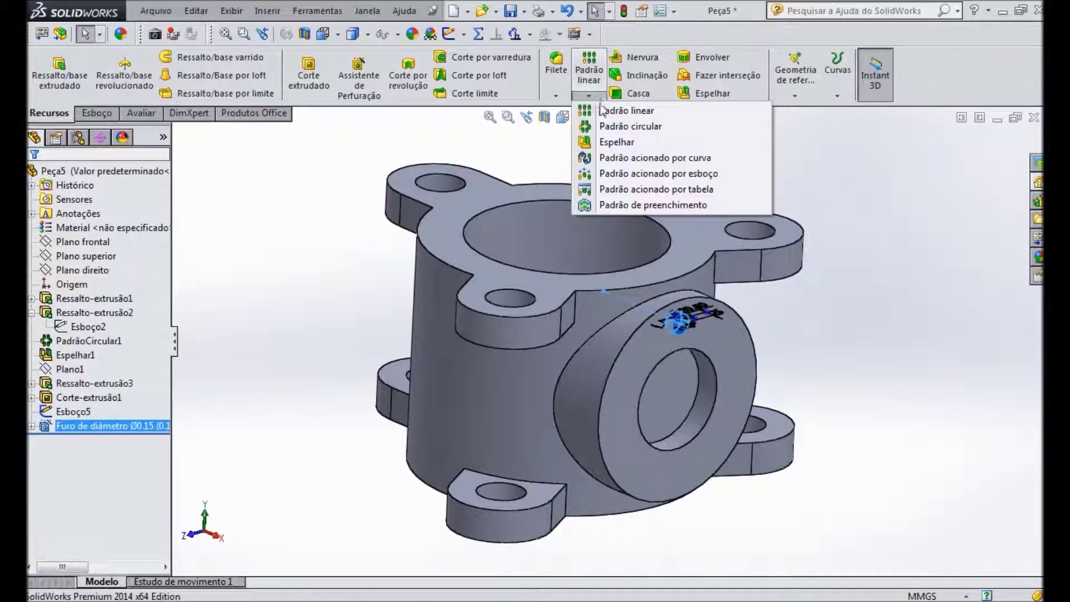
left_click(614, 127)
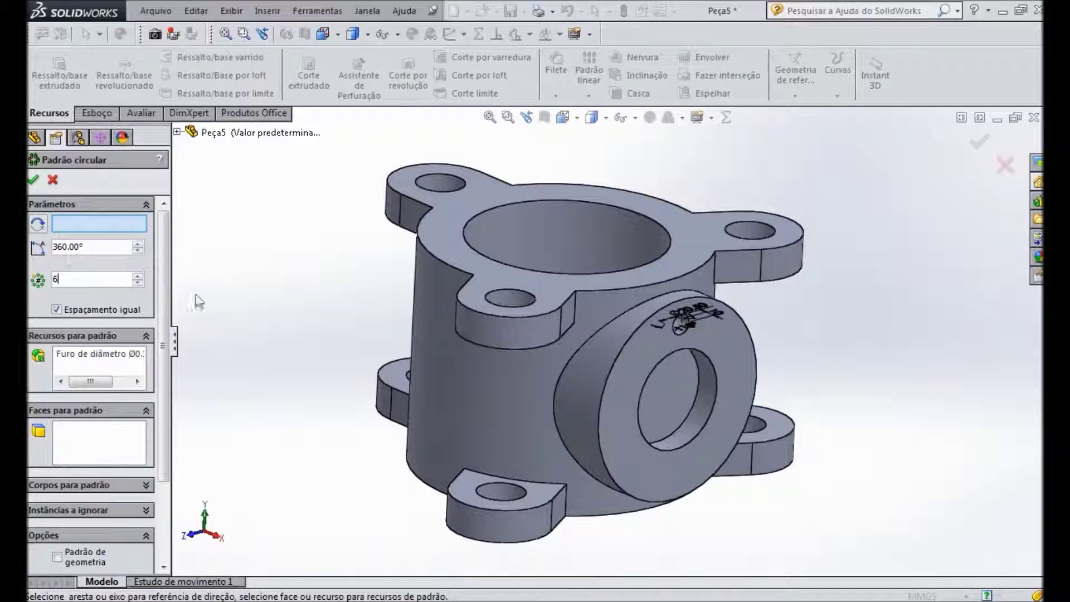
Switch to Adobe Reader to check the flange holes' number and arrangement in section A-A and the front view.
key("alt+Tab")
mouse_move(375, 338)
left_mouse_down()
mouse_move(521, 353)
mouse_move(249, 316)
left_mouse_up()
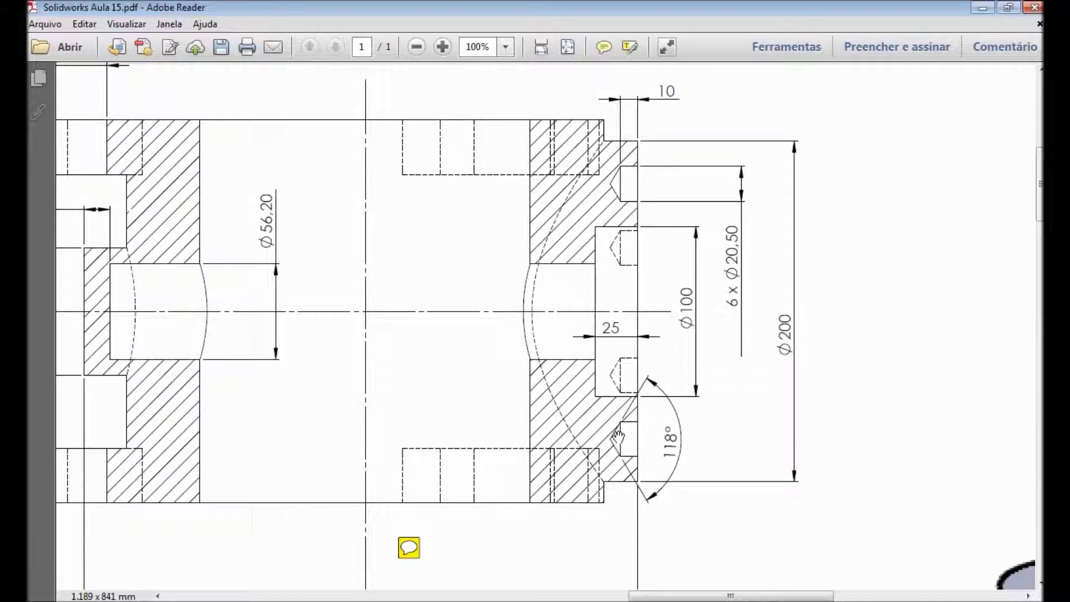
mouse_move(327, 284)
left_mouse_down()
mouse_move(485, 284)
mouse_move(824, 346)
mouse_move(669, 207)
mouse_move(757, 241)
mouse_move(775, 232)
left_mouse_up()
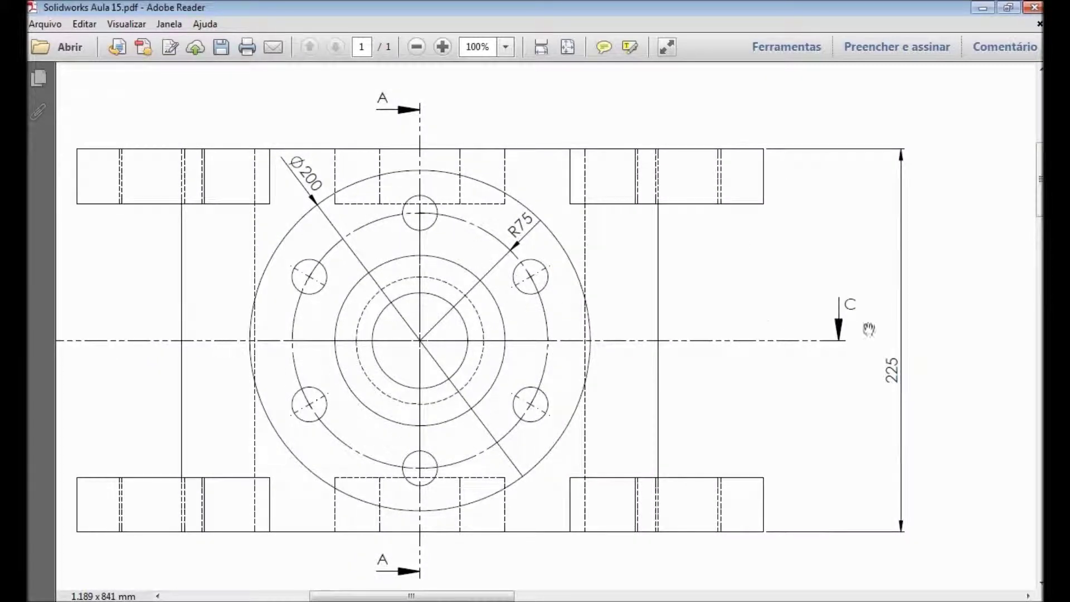
key("alt+Tab")
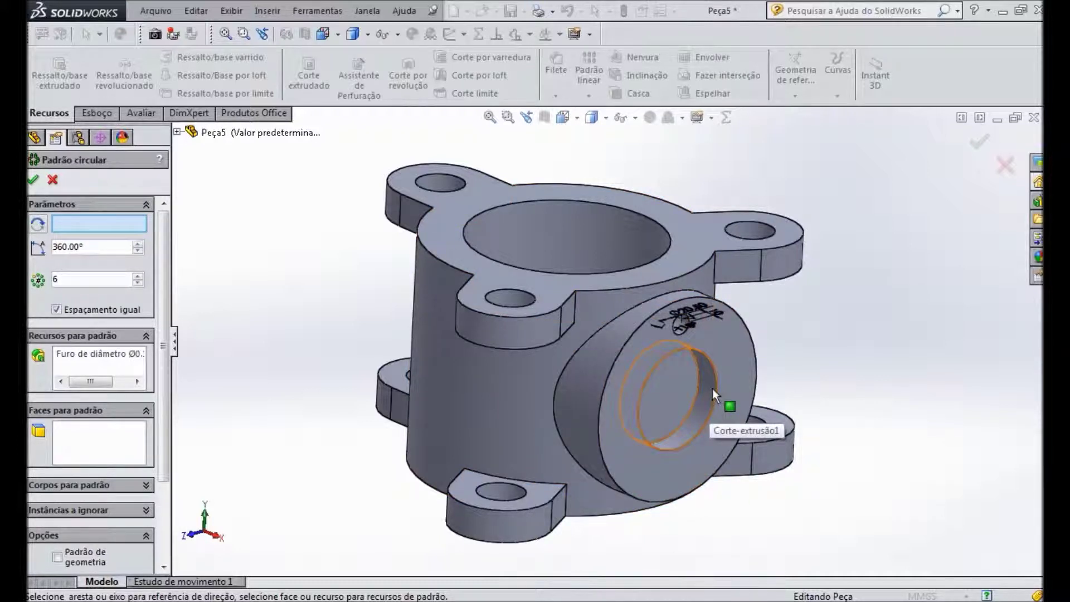
Back in SolidWorks, use the cylindrical face of the flange's central recess as the pattern axis and finish the circular pattern.
scroll(712, 390, "up", 3)
scroll(713, 390, "down", 8)
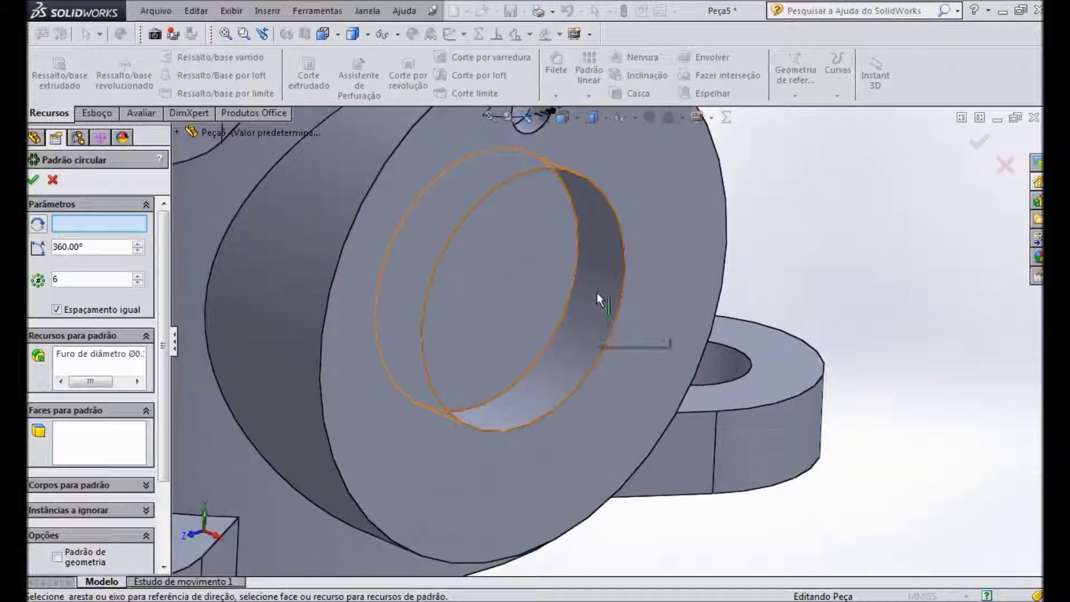
scroll(598, 288, "up", 2)
left_click(613, 273)
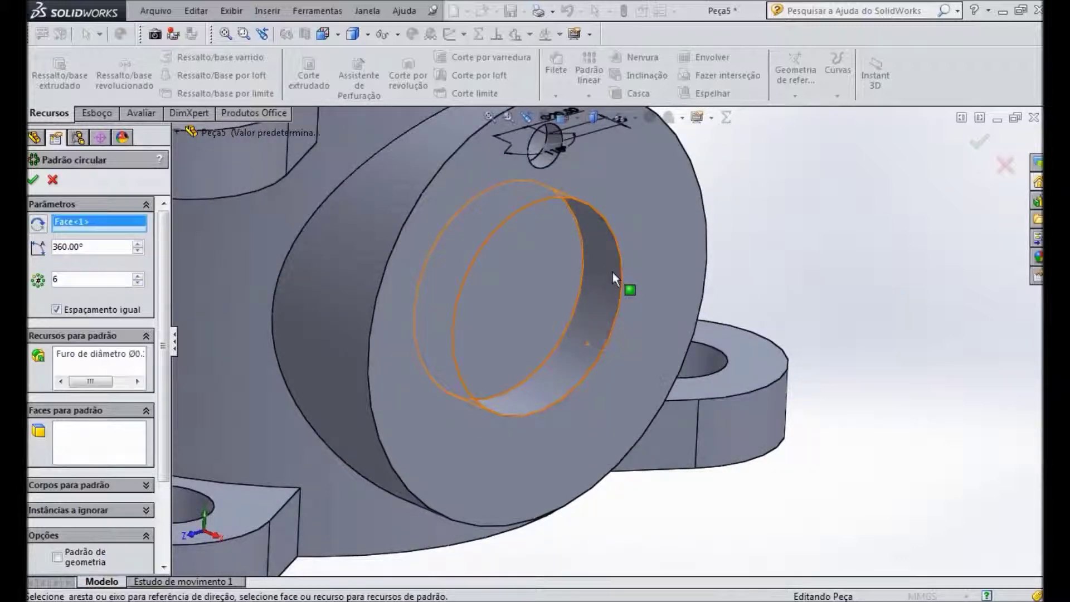
left_click(34, 180)
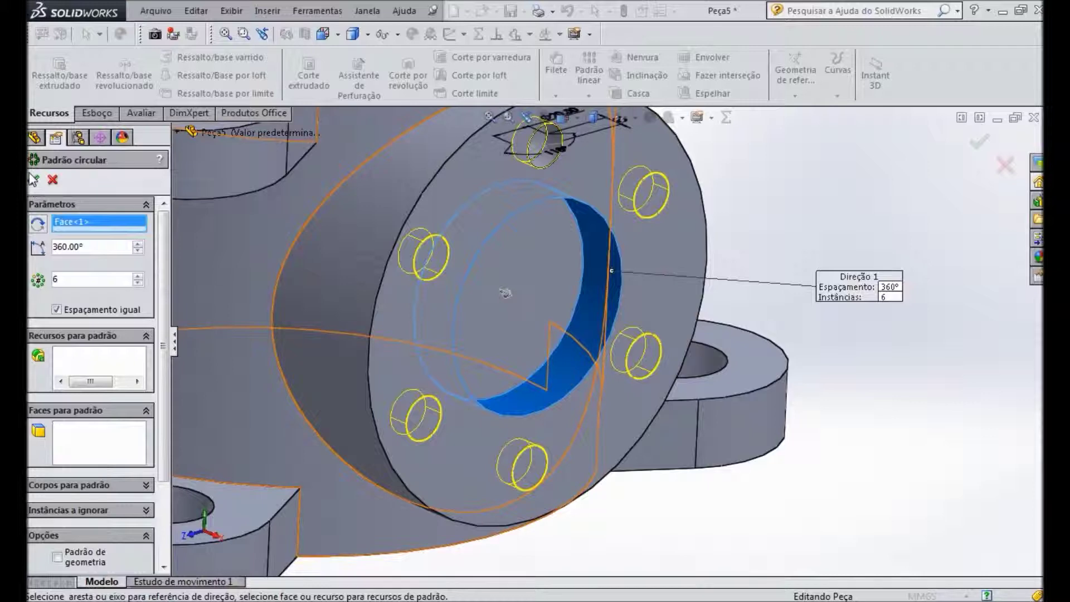
left_click(814, 214)
scroll(797, 242, "up", 5)
middle_click_drag(690, 310, 667, 296)
scroll(525, 294, "down", 2)
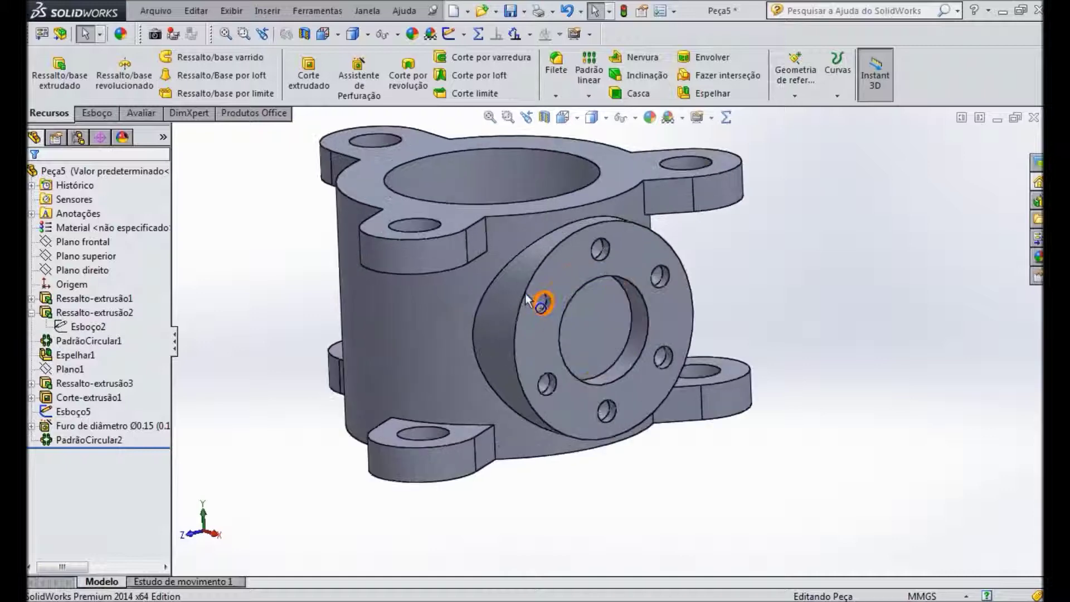
middle_click_drag(767, 299, 838, 326)
Switch to Adobe Reader and examine section A-A and the isometric view for the small boss opposite the flange.
key("alt+Tab")
left_click_drag(461, 339, 609, 315)
mouse_move(997, 272)
left_mouse_down()
mouse_move(724, 271)
mouse_move(190, 308)
left_mouse_up()
mouse_move(697, 278)
left_mouse_down()
mouse_move(615, 271)
mouse_move(236, 172)
mouse_move(277, 211)
left_mouse_up()
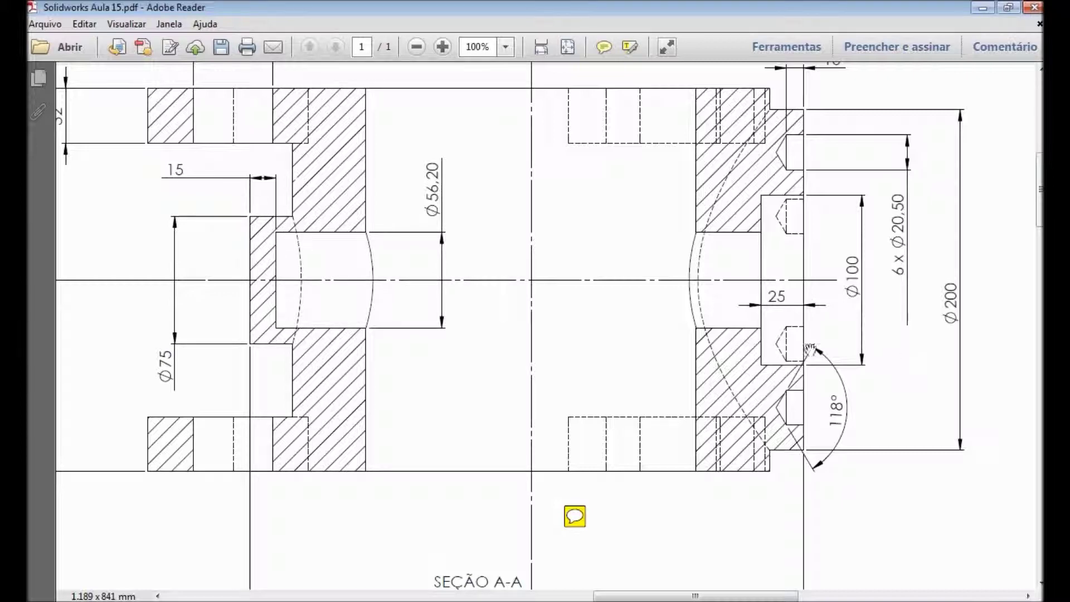
left_click_drag(767, 318, 189, 296)
left_click_drag(635, 315, 619, 189)
left_click_drag(636, 390, 720, 212)
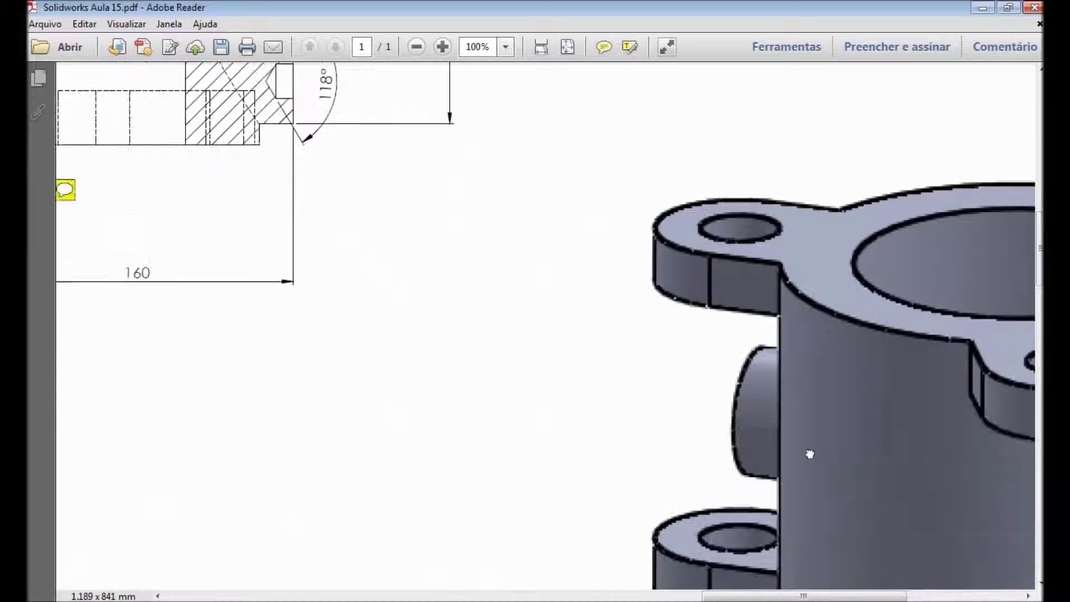
mouse_move(513, 358)
left_mouse_down()
mouse_move(679, 375)
mouse_move(829, 487)
mouse_move(955, 471)
mouse_move(1016, 374)
left_mouse_up()
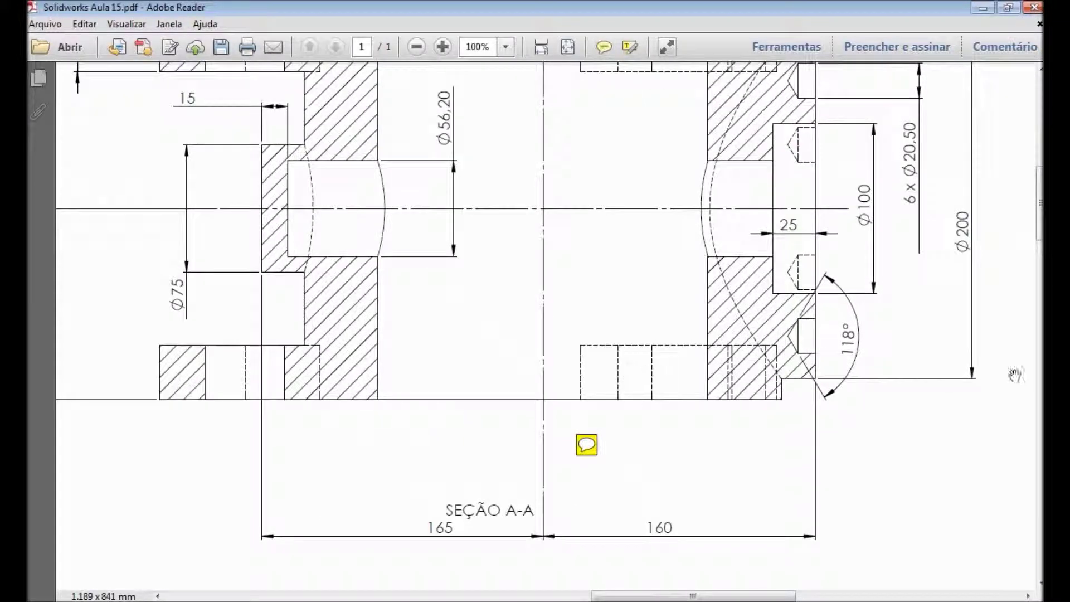
Back in SolidWorks, start a reference plane offset from the right plane (Plano direito), inverted to the side opposite the flange.
key("alt+Tab")
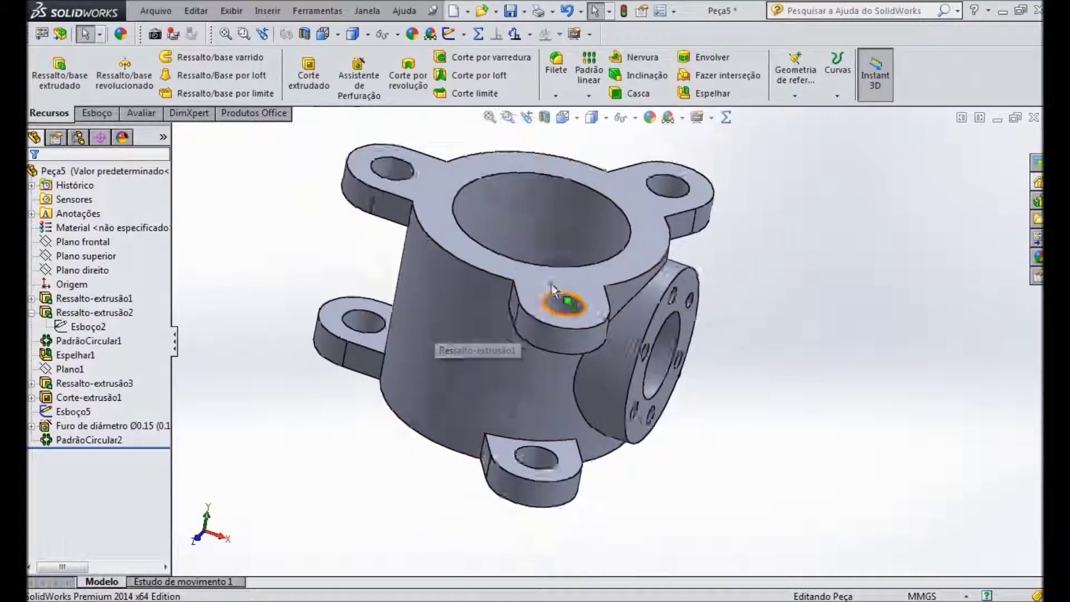
scroll(553, 287, "up", 2)
scroll(560, 290, "down", 1)
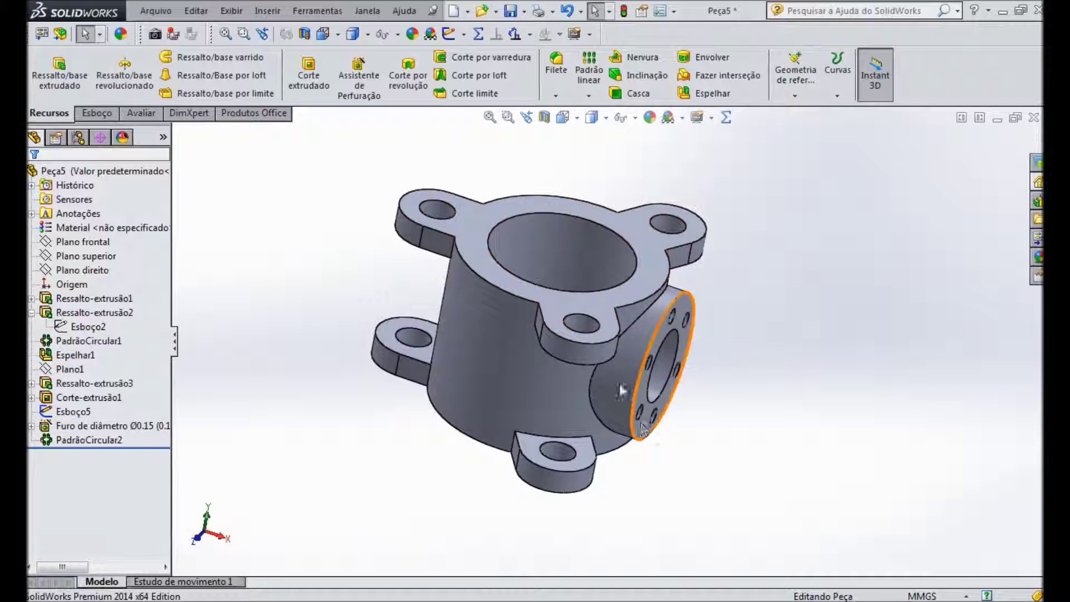
left_click(83, 298)
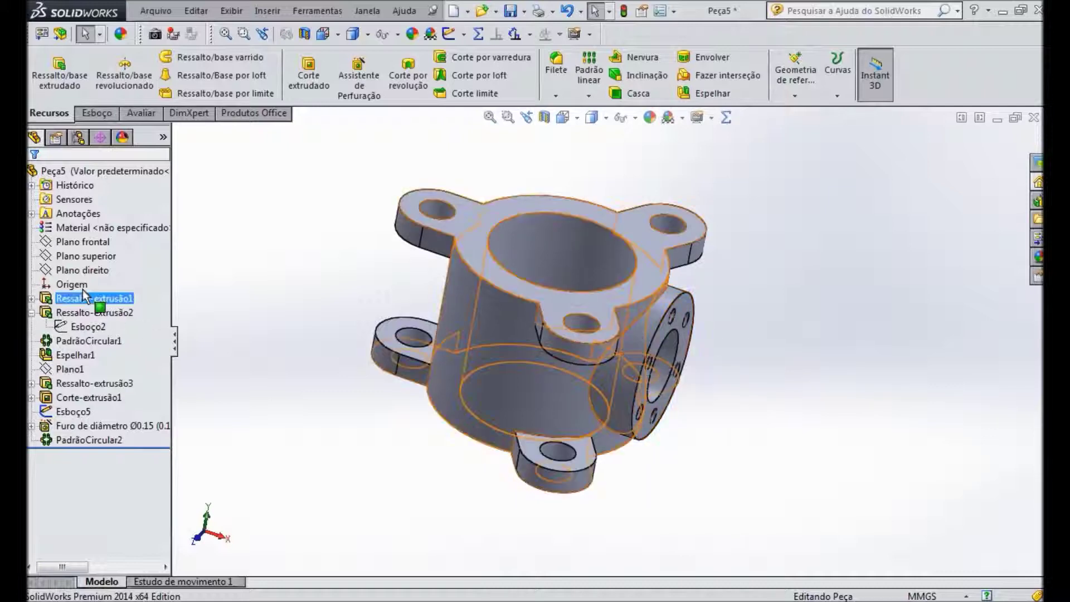
left_click(83, 270)
middle_click_drag(536, 184, 594, 188)
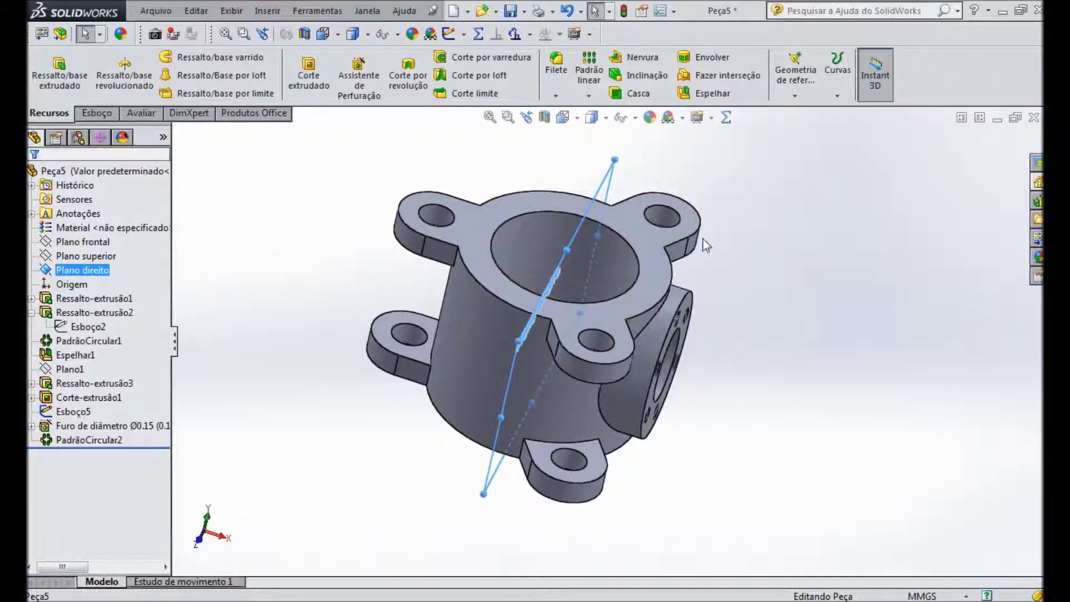
left_click(795, 93)
left_click(814, 111)
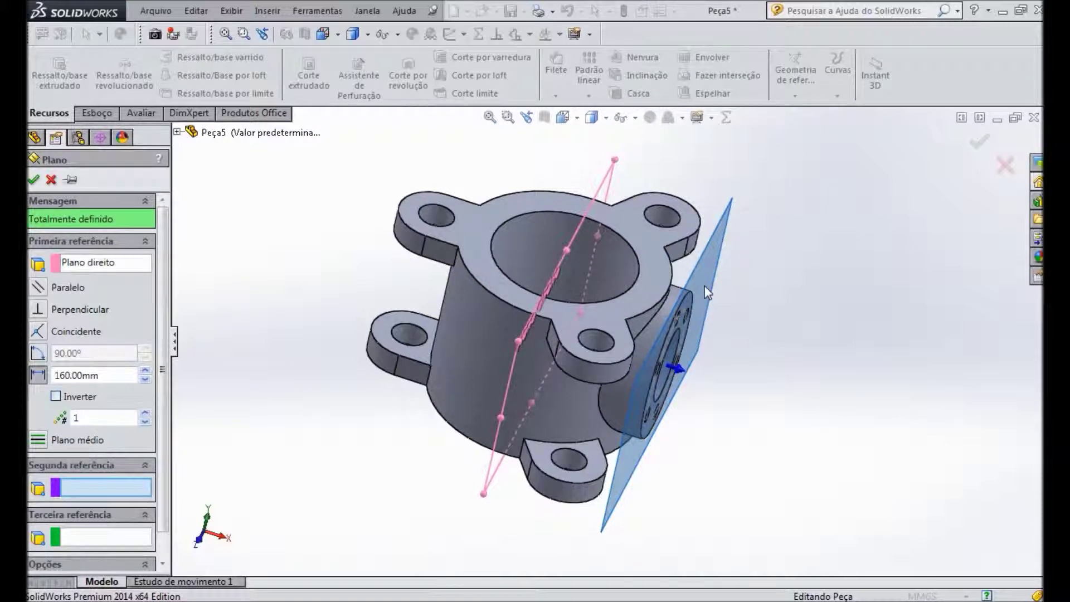
left_click(57, 397)
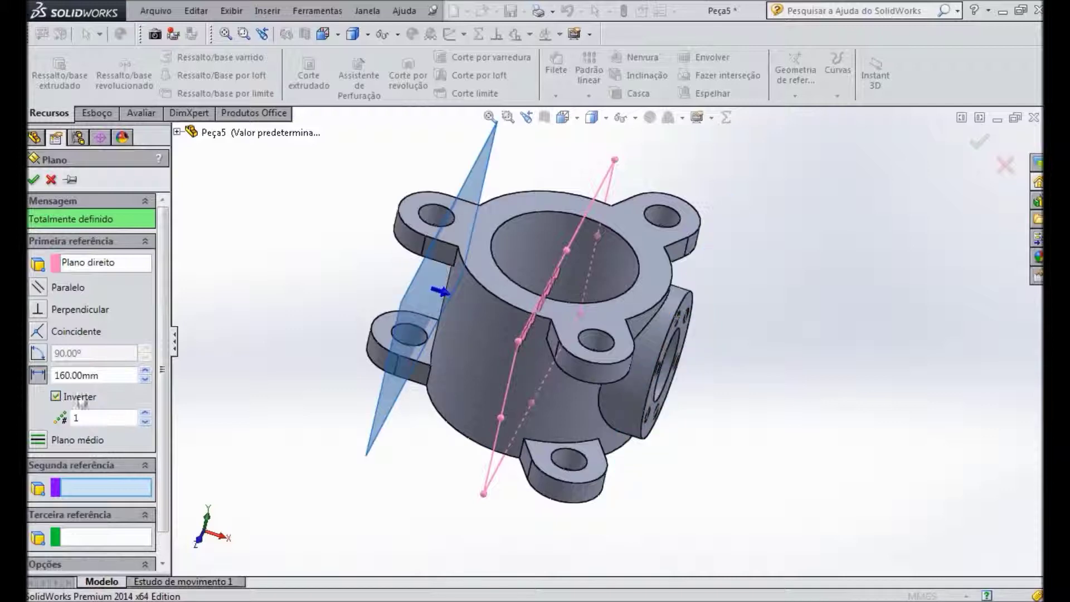
Look up the boss's distance from the centreline in the PDF's section A-A, and create the plane with a 165 mm offset.
key("alt+Tab")
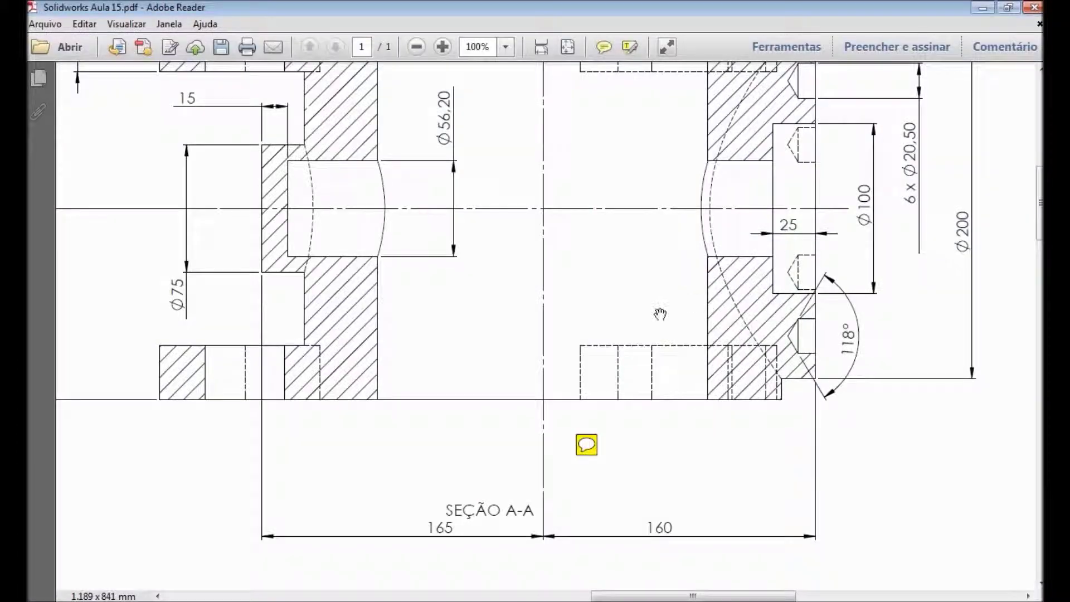
left_click_drag(660, 314, 666, 361)
left_click_drag(443, 577, 436, 505)
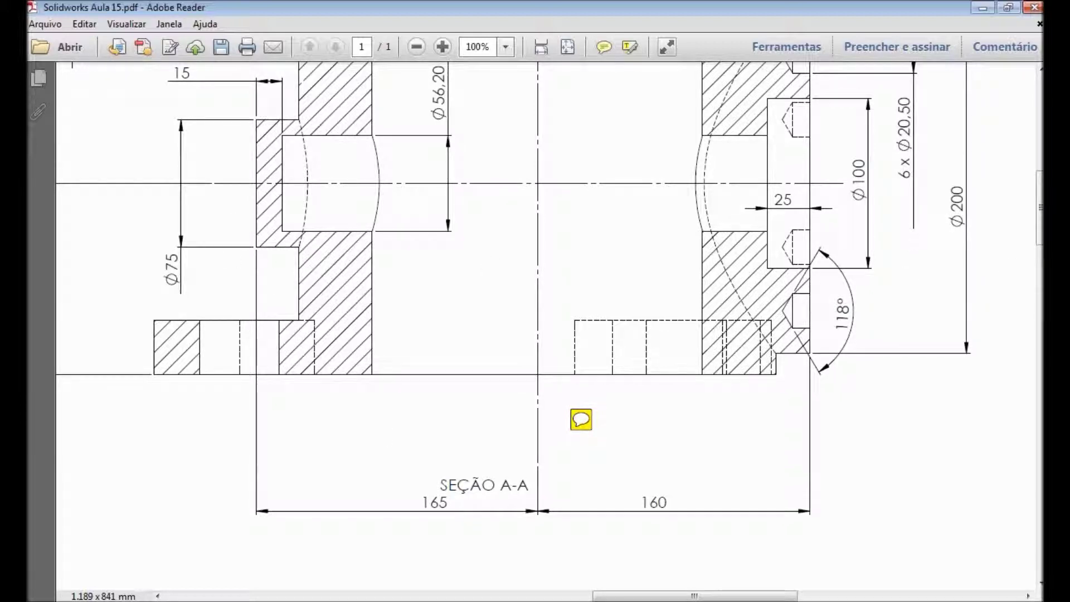
key("alt+Tab")
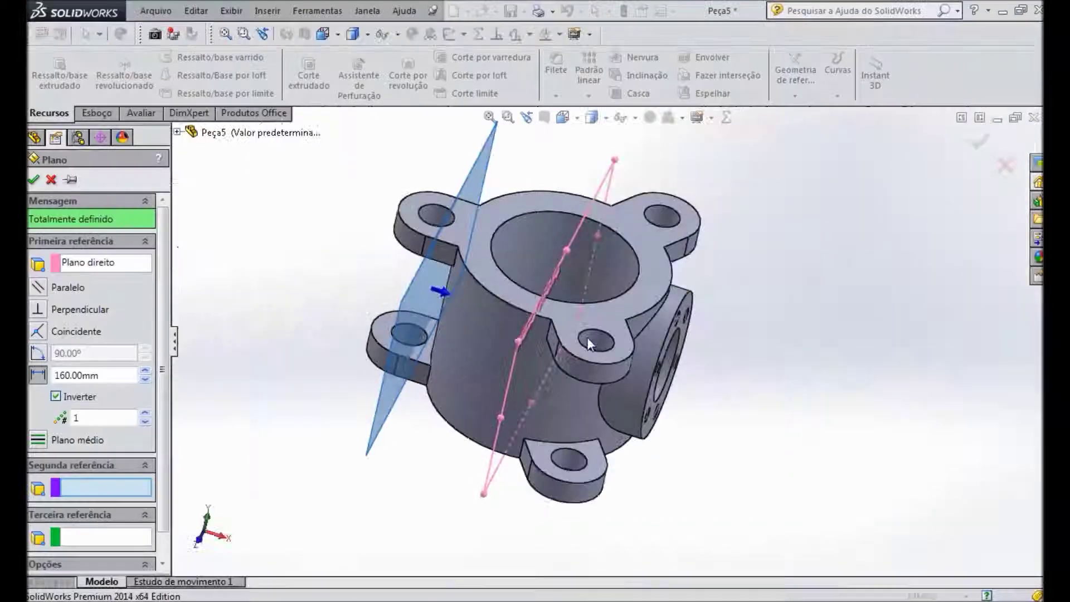
left_click(71, 376)
type("5")
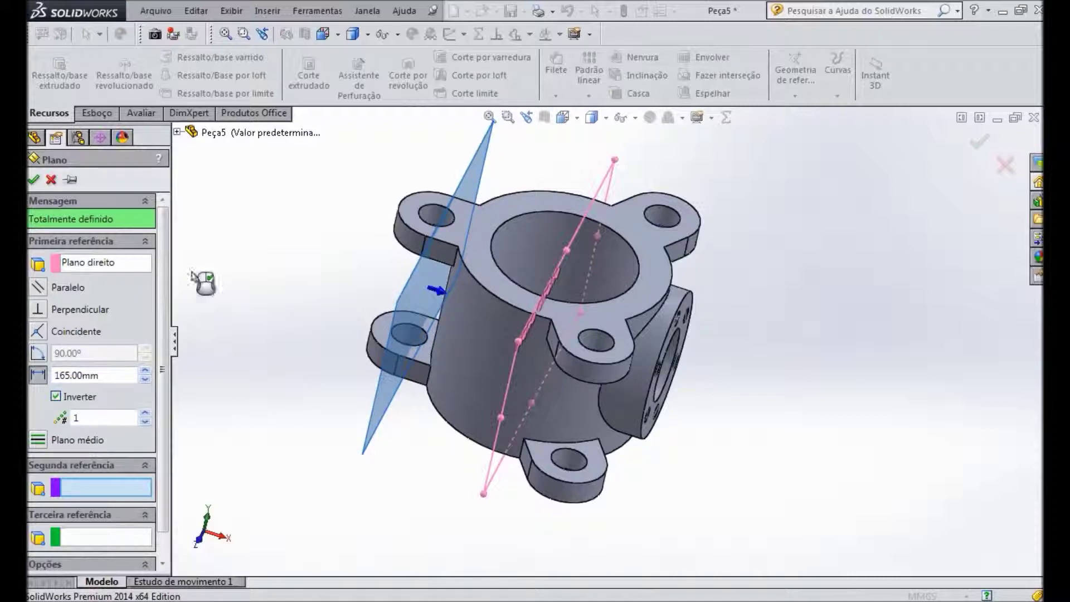
left_click(34, 180)
Open a sketch on the new offset plane and draw a circle of about 27 mm radius centred on the origin.
middle_click_drag(337, 227, 437, 213)
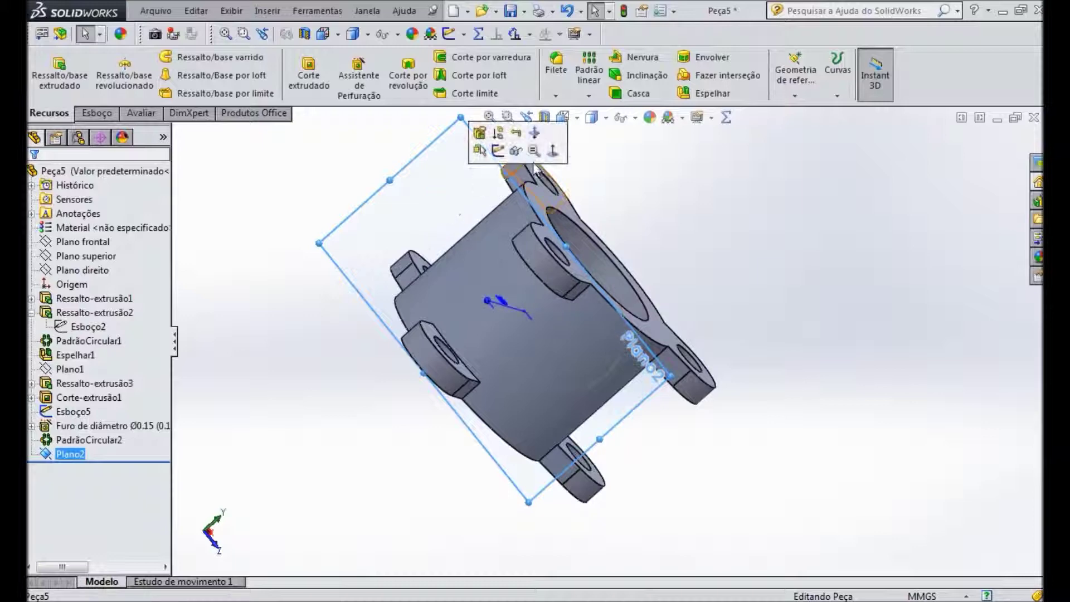
left_click(499, 151)
mouse_move(841, 267)
middle_mouse_down()
mouse_move(719, 273)
mouse_move(839, 232)
mouse_move(854, 259)
mouse_move(838, 266)
middle_mouse_up()
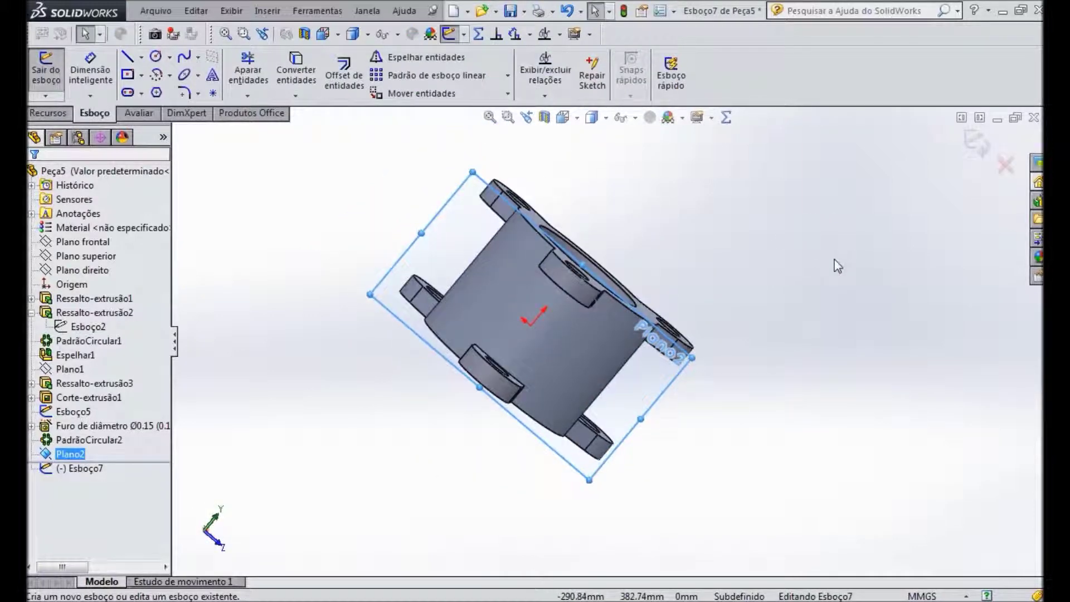
key("ctrl+8")
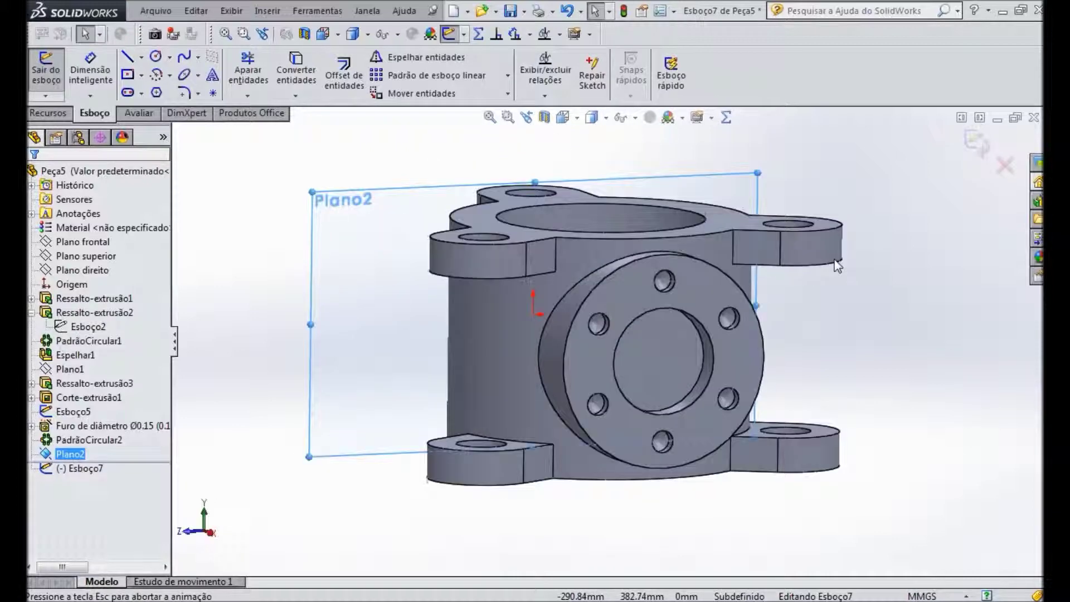
left_click(156, 57)
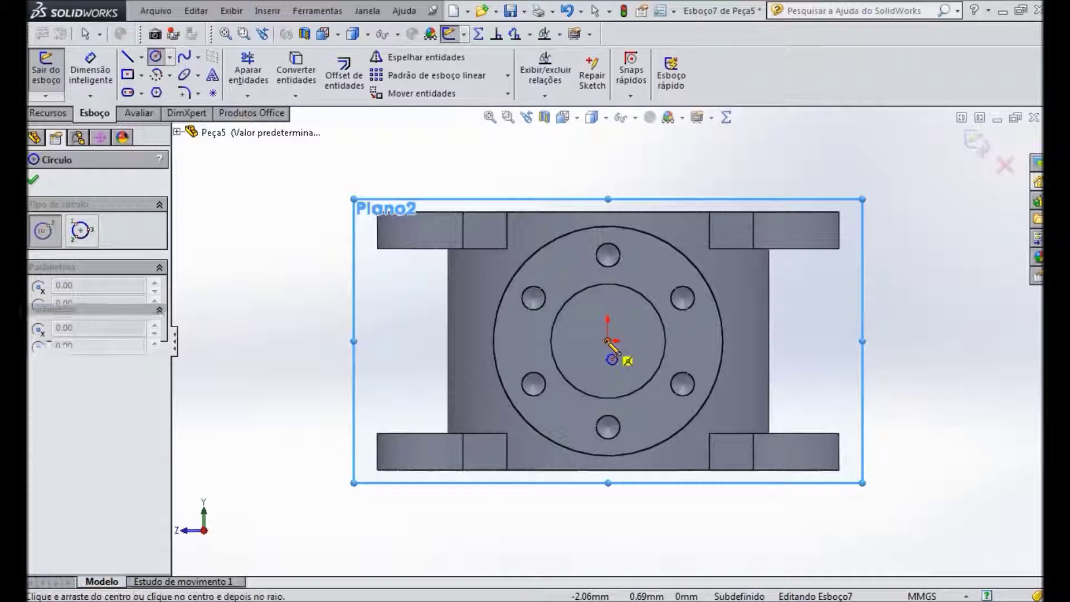
left_click(608, 341)
left_click(639, 350)
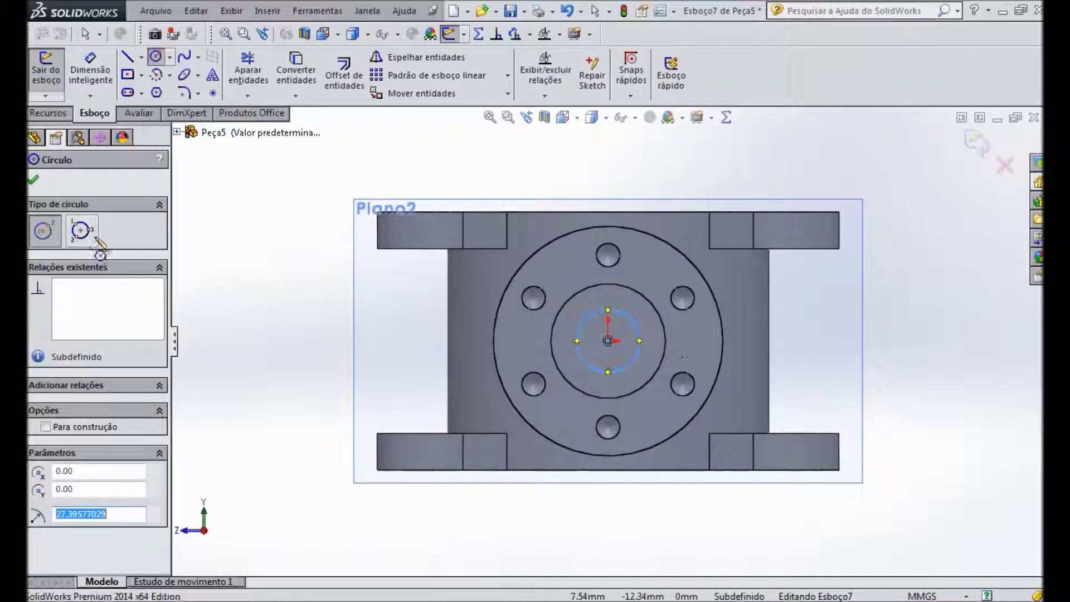
left_click(34, 179)
Look up the boss diameter in the PDF's section A-A, and dimension the sketched circle to 75 mm diameter.
key("alt+Tab")
left_click_drag(532, 304, 573, 371)
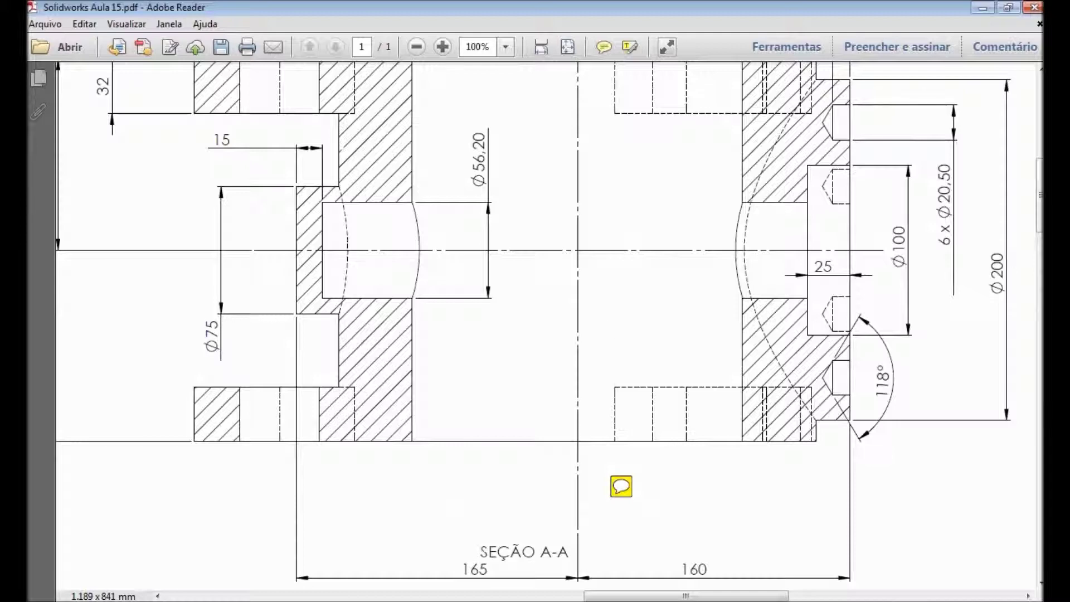
key("alt+Tab")
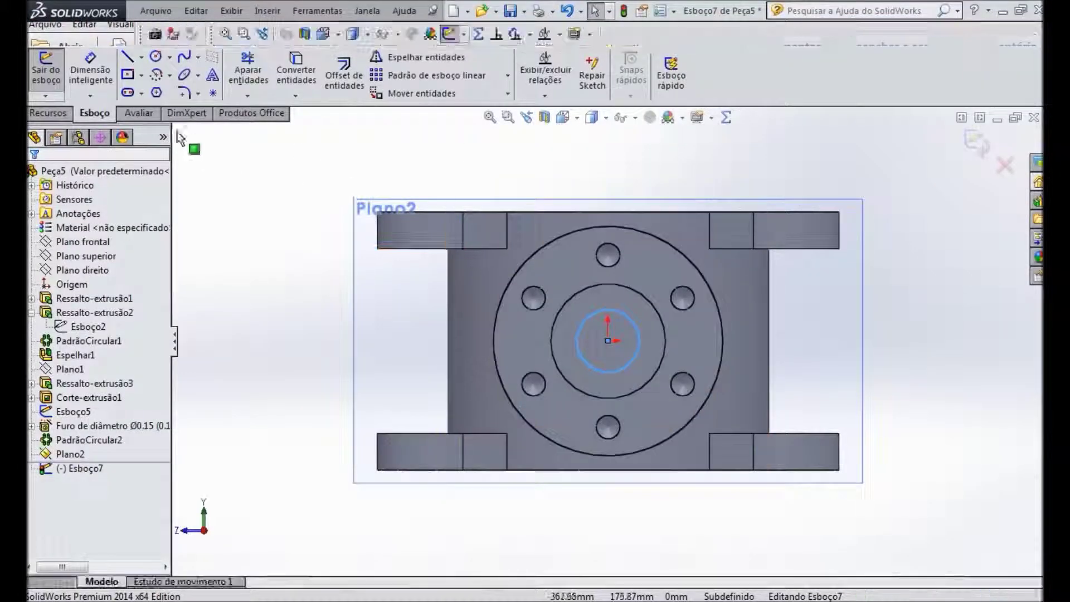
left_click(91, 72)
left_click(586, 360)
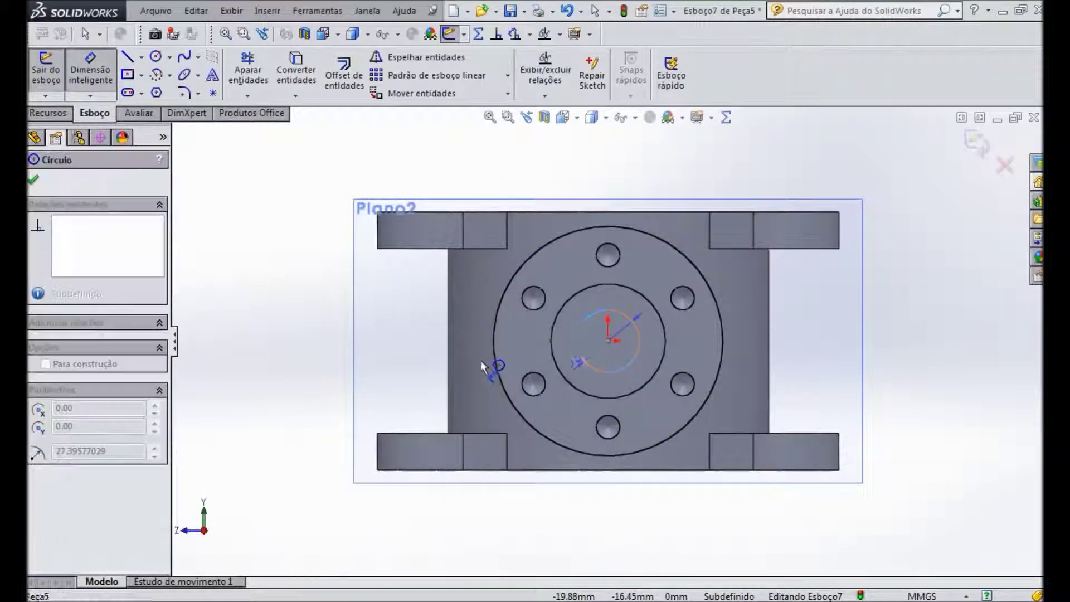
left_click(480, 354)
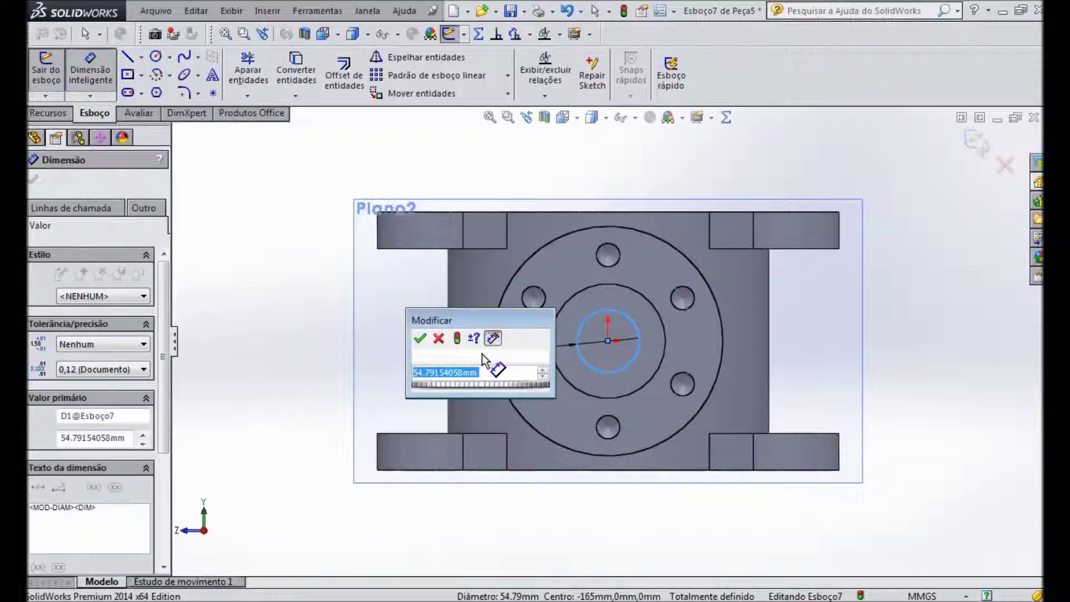
type("75")
key("Return")
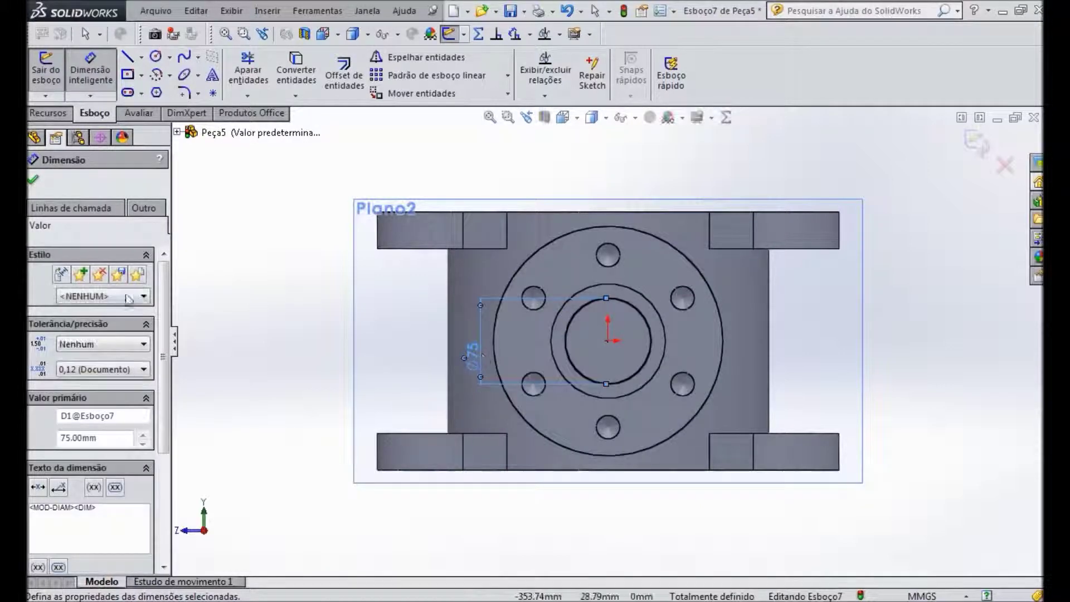
left_click(34, 180)
key("Escape")
mouse_move(944, 342)
middle_mouse_down()
mouse_move(779, 363)
mouse_move(819, 323)
middle_mouse_up()
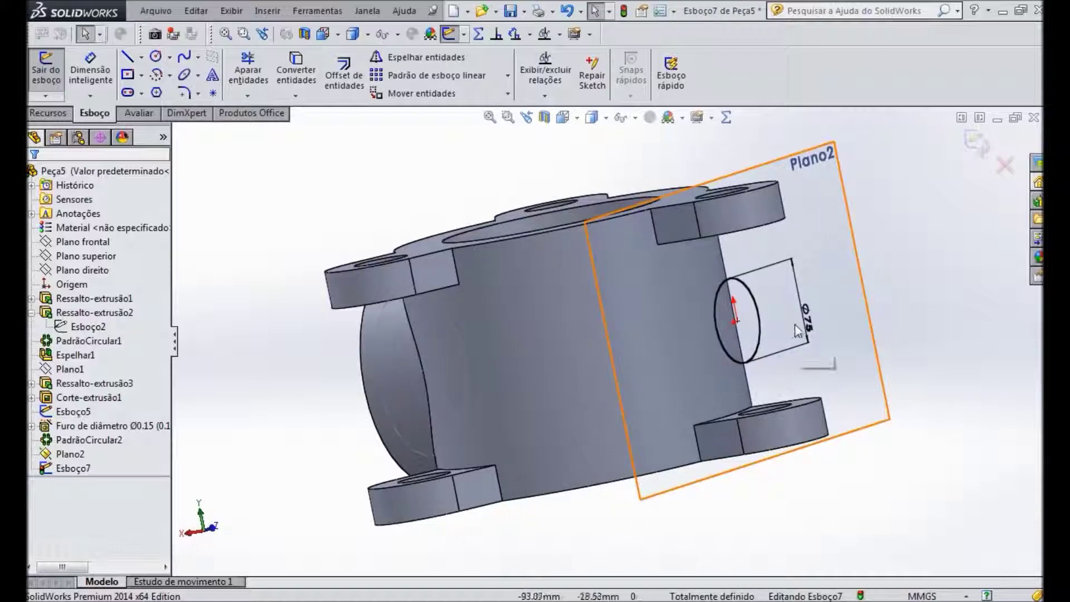
middle_click_drag(919, 318, 958, 311)
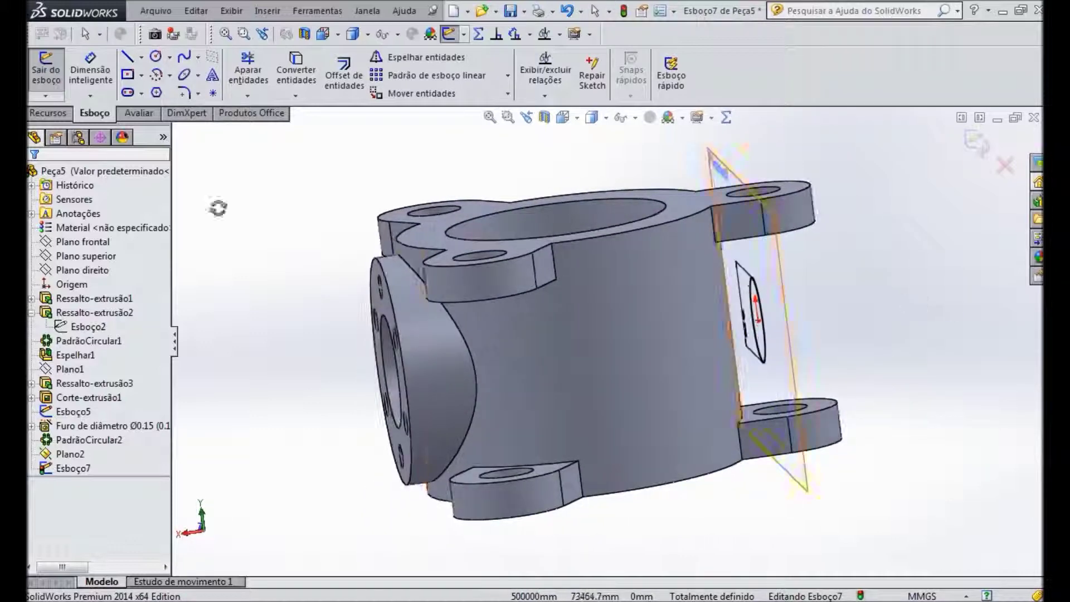
Extrude the 75 mm circle up to the next surface (Até o próximo), merging it with the housing, and hide the offset plane.
left_click(47, 115)
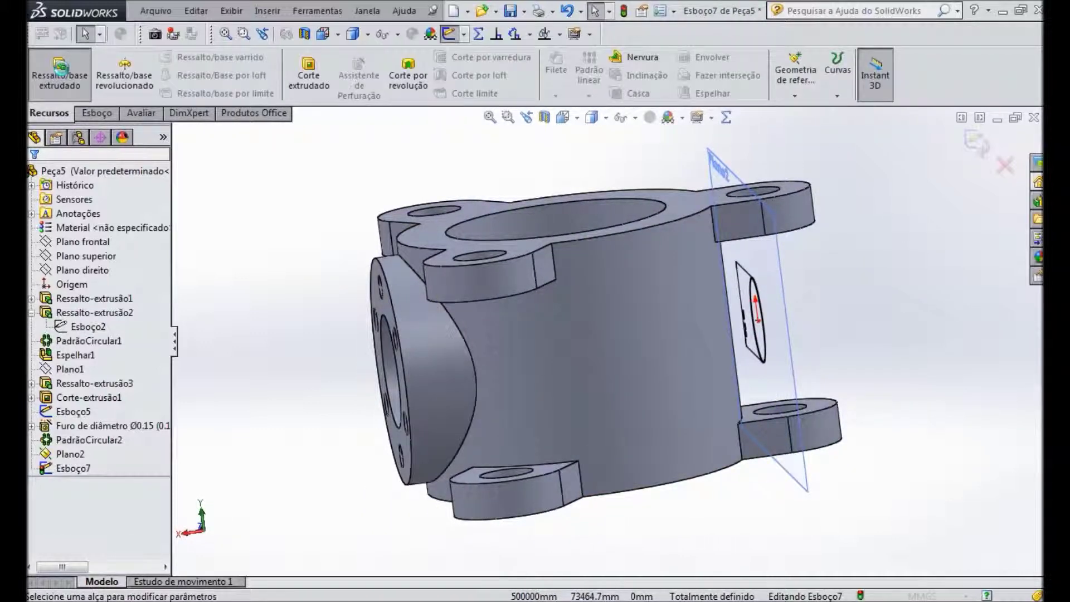
left_click(59, 73)
middle_click_drag(936, 349, 948, 351)
left_click(126, 275)
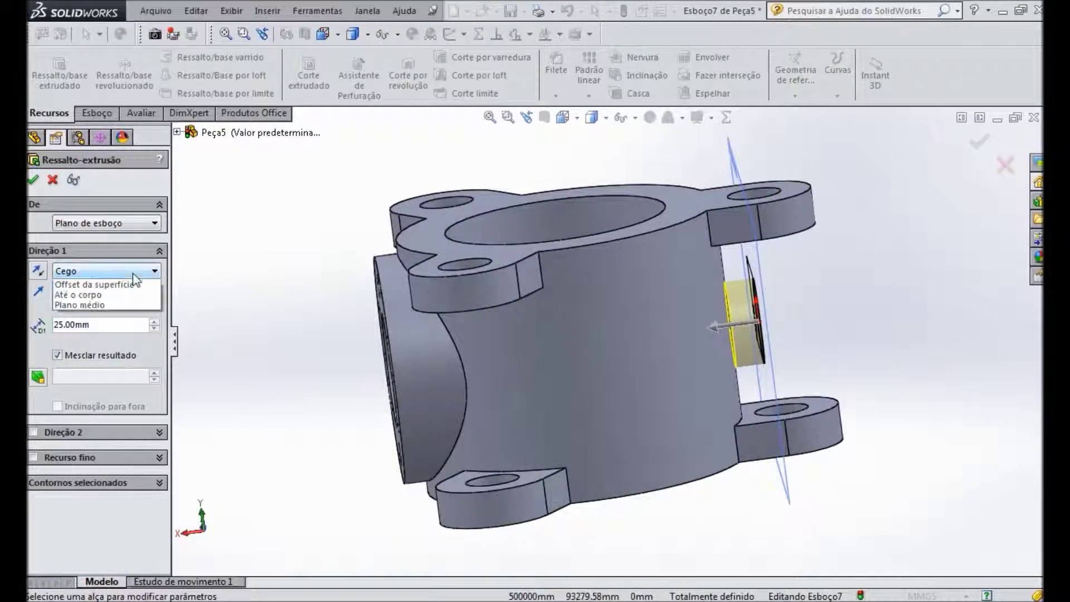
left_click(119, 306)
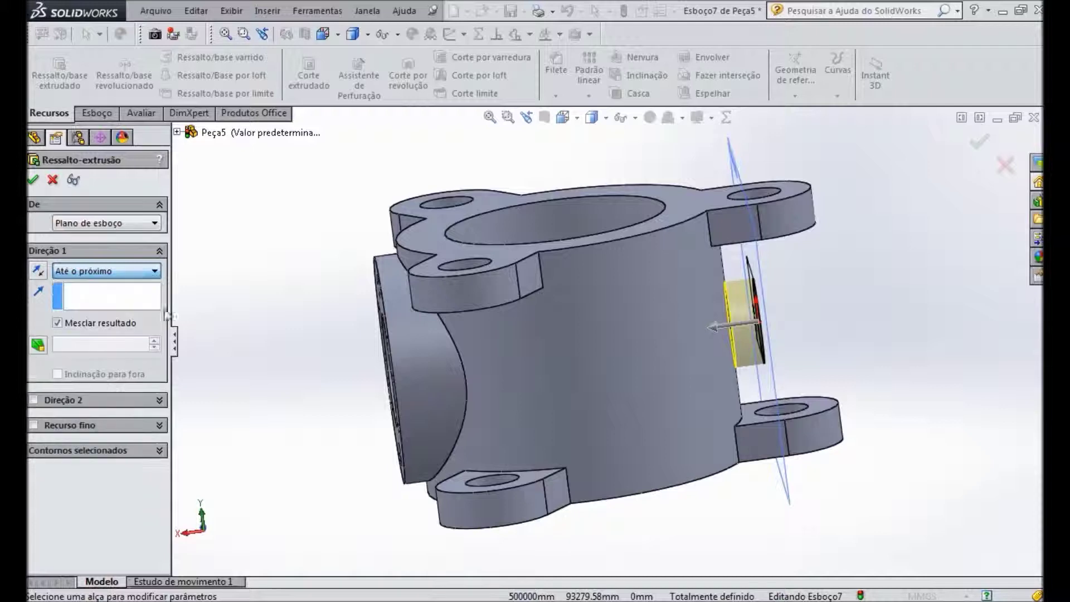
mouse_move(931, 375)
middle_mouse_down()
mouse_move(865, 377)
mouse_move(914, 371)
middle_mouse_up()
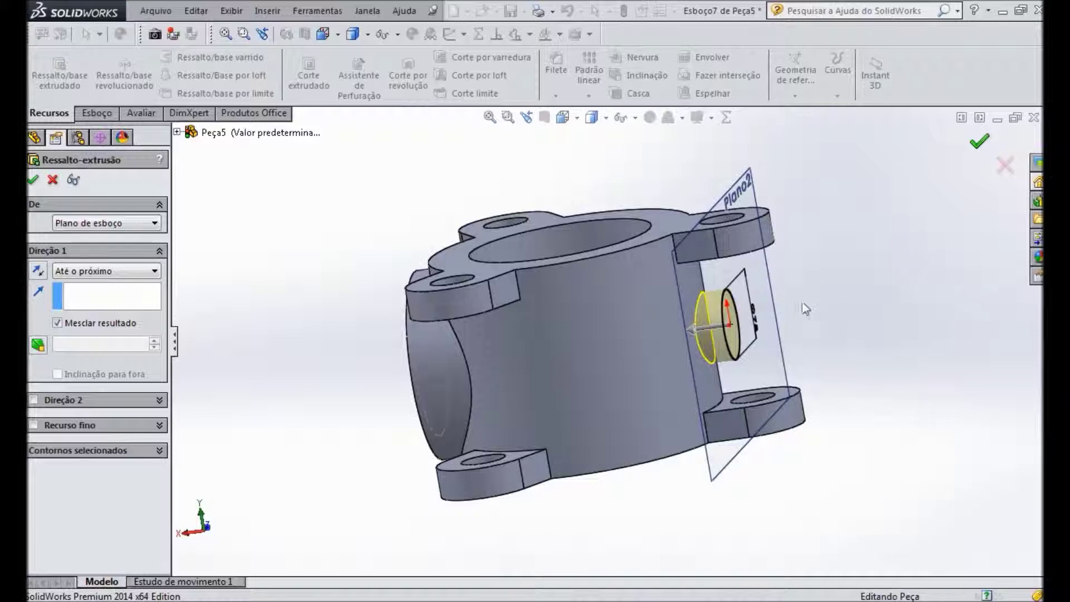
left_click(980, 142)
left_click(769, 286)
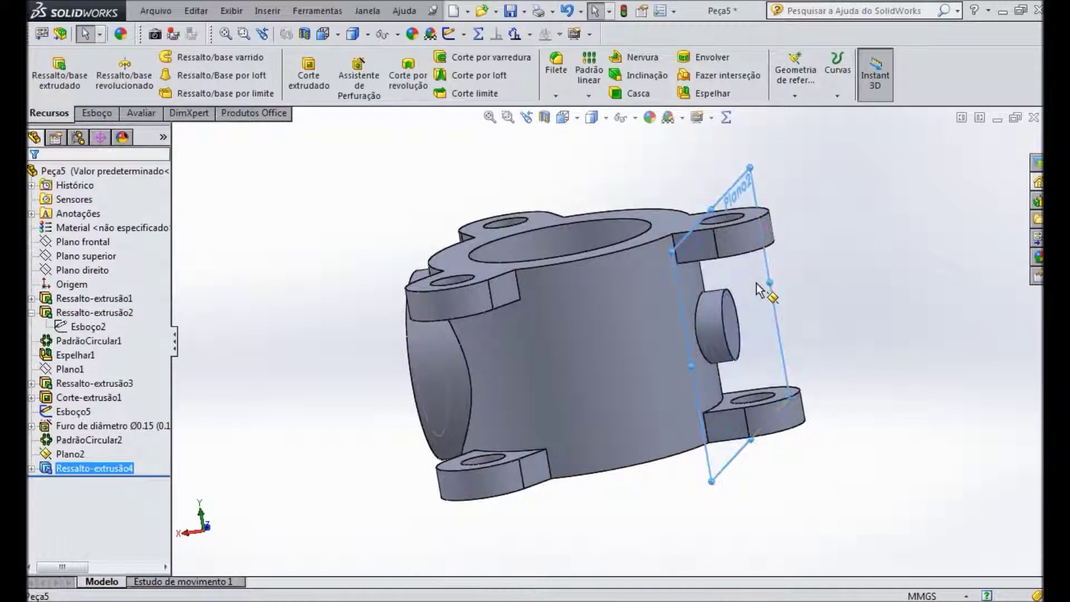
left_click(838, 234)
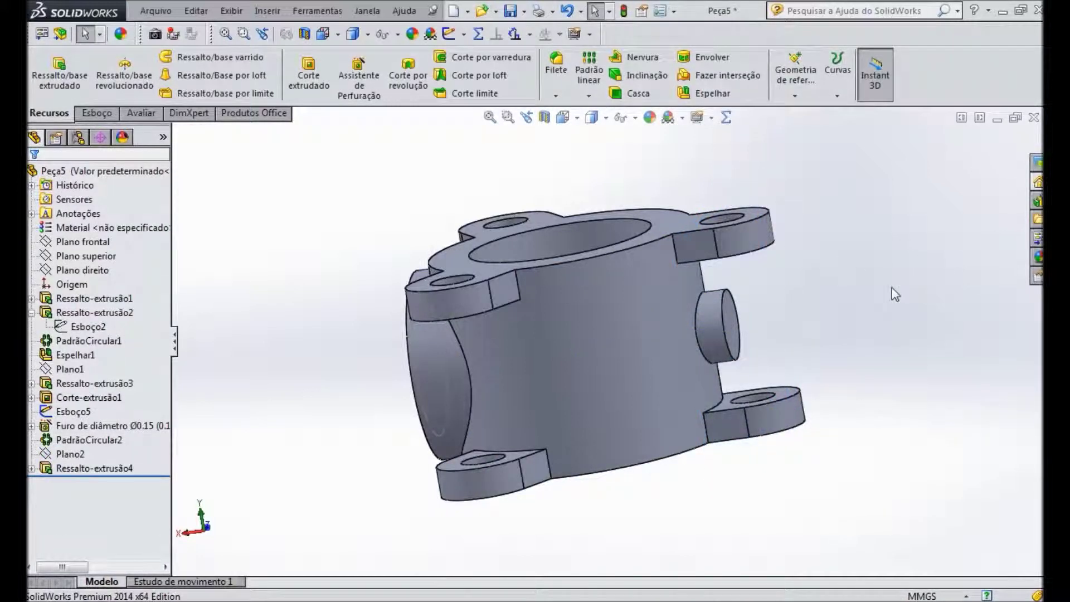
Examine the side flange's bolt holes and central recess and the new boss on the opposite side of the housing.
middle_click_drag(889, 295, 858, 351)
middle_click_drag(927, 335, 795, 382)
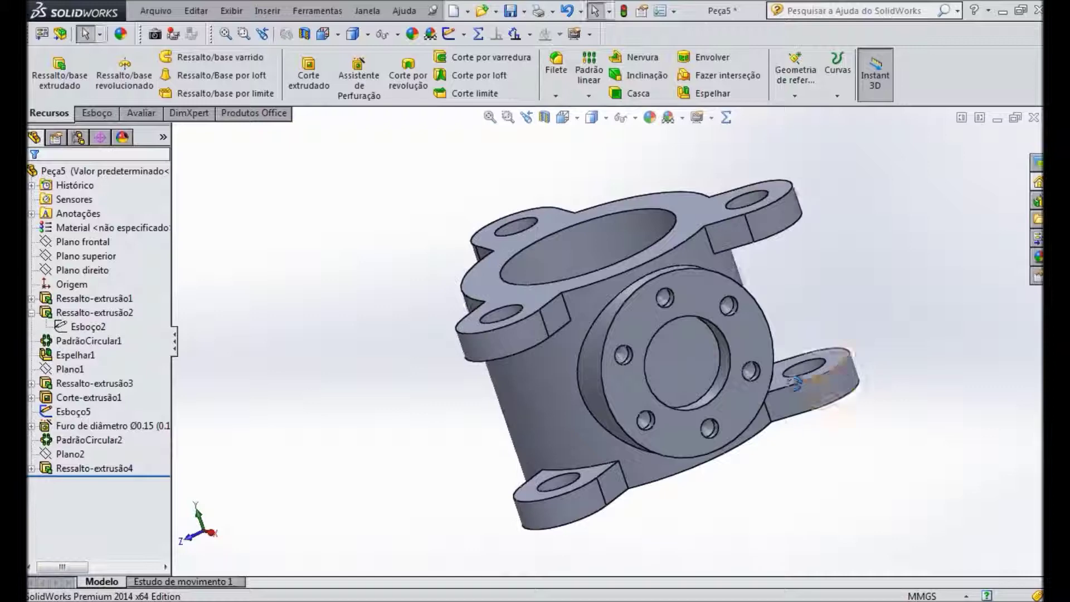
scroll(789, 409, "down", 3)
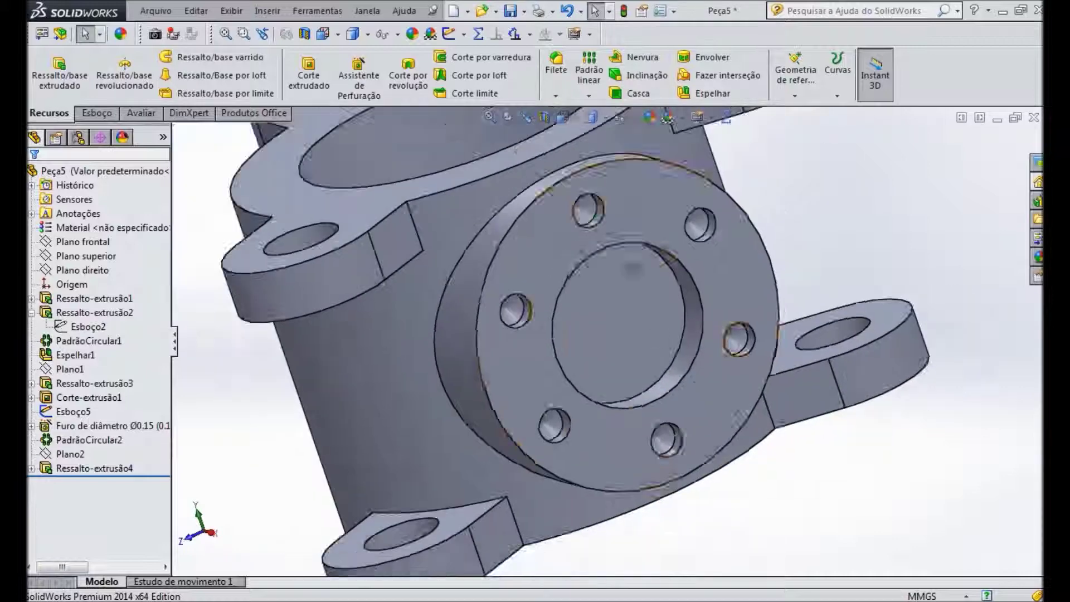
left_click(619, 203)
left_click(678, 164)
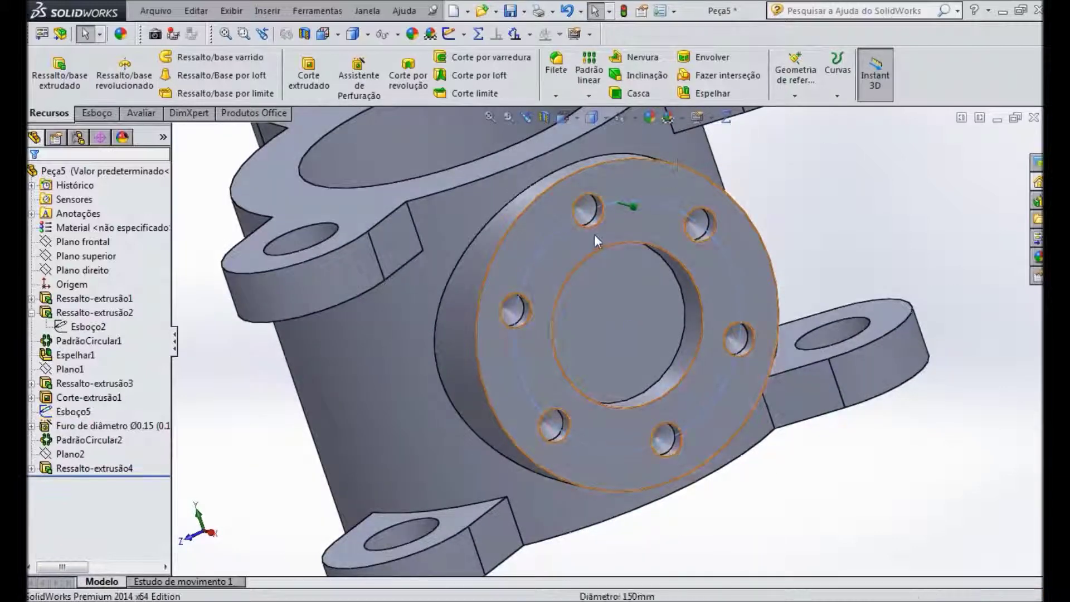
scroll(590, 213, "down", 5)
scroll(622, 260, "up", 5)
middle_click_drag(665, 231, 832, 266)
scroll(808, 276, "up", 6)
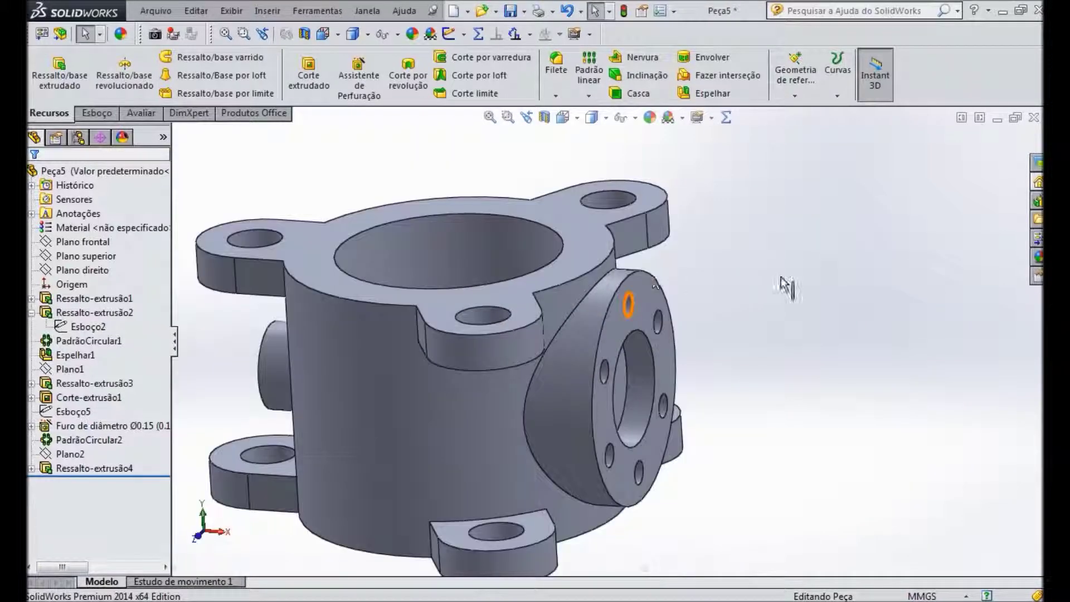
key("ctrl+1")
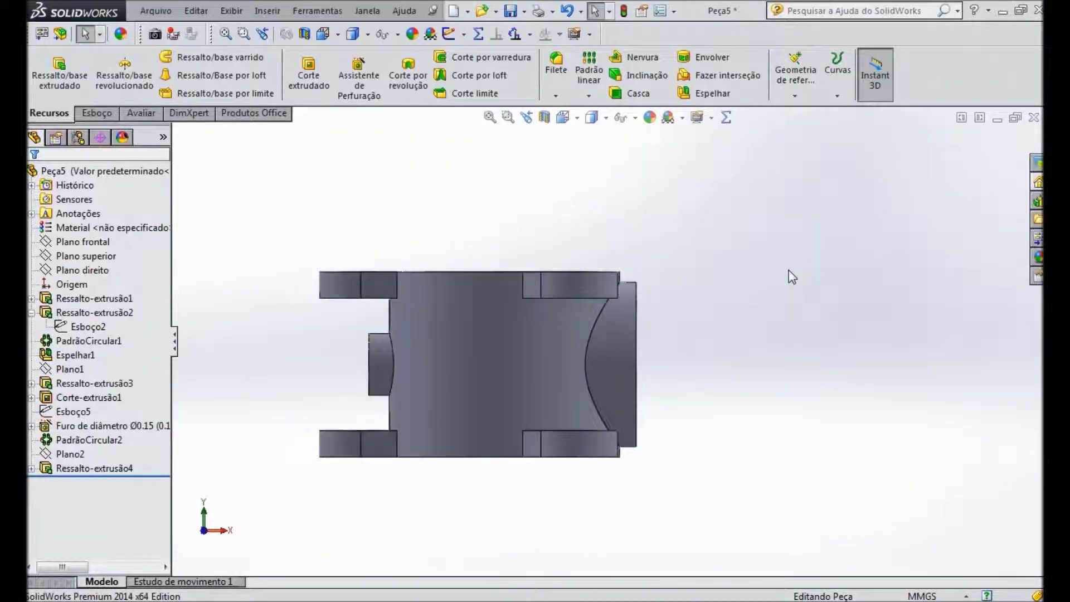
middle_click_drag(520, 179, 486, 250)
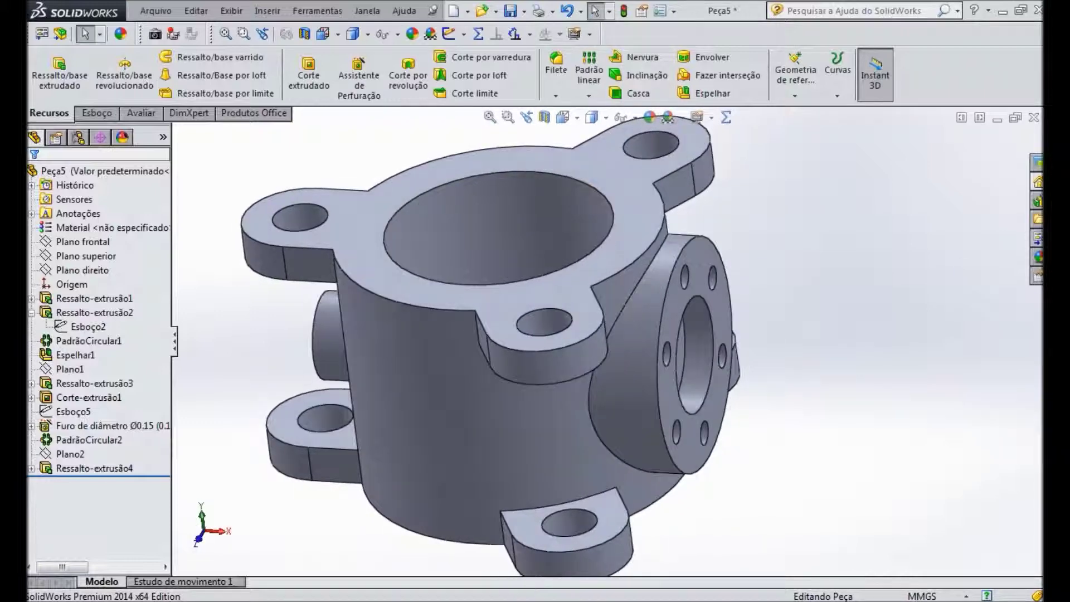
Switch to the PDF drawing in Adobe Reader and examine the cross bore's diameter and end-wall thickness in section A-A and the isometric views.
key("alt+Tab")
left_click_drag(525, 343, 500, 396)
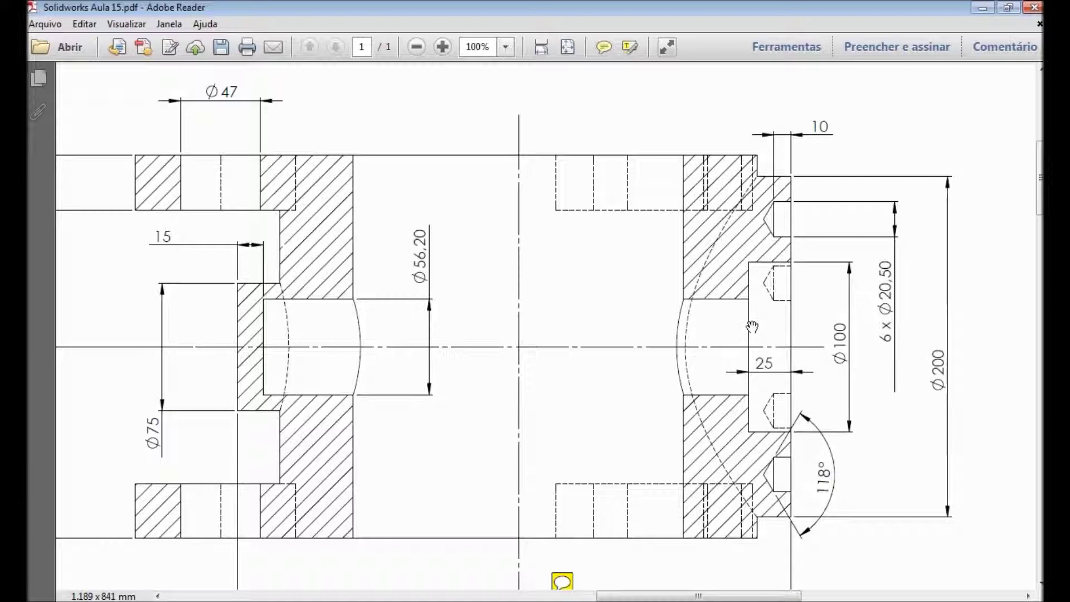
mouse_move(881, 392)
left_mouse_down()
mouse_move(379, 156)
mouse_move(323, 79)
left_mouse_up()
left_click_drag(676, 377, 640, 337)
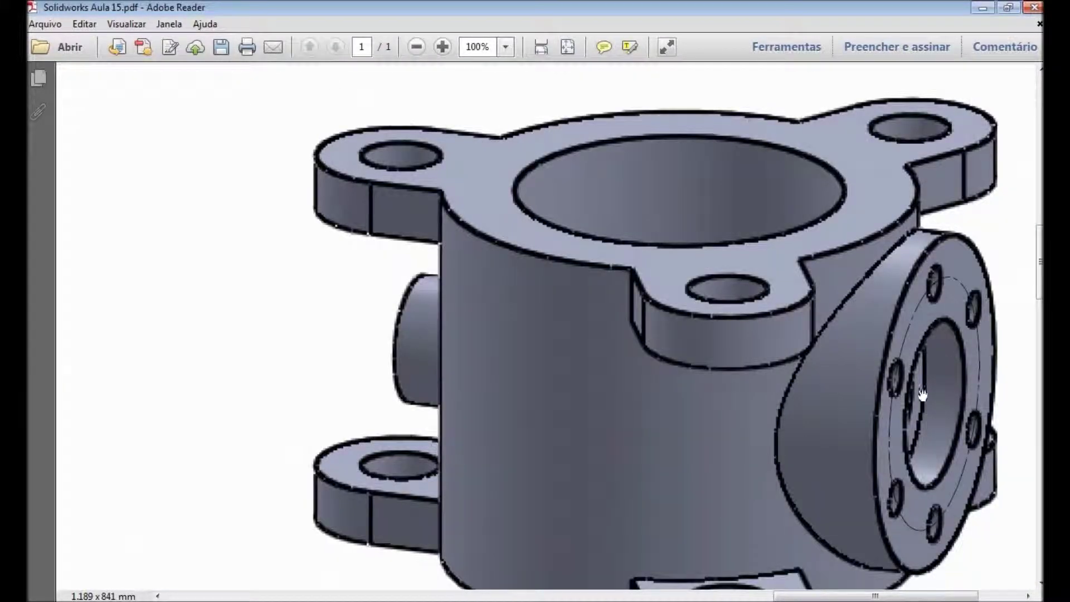
scroll(916, 449, "down", 10)
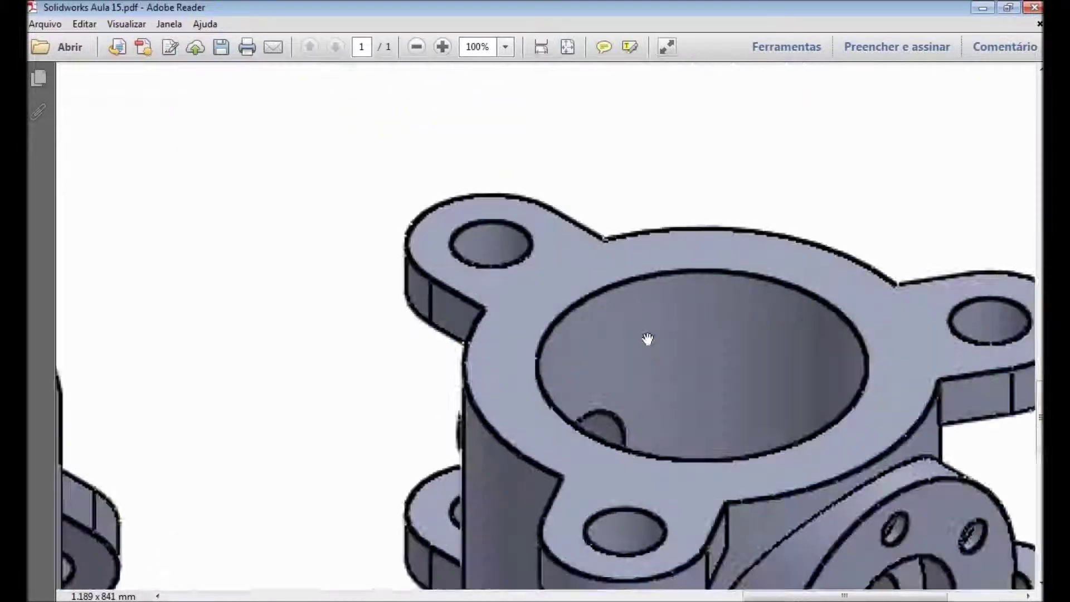
scroll(634, 204, "down", 3)
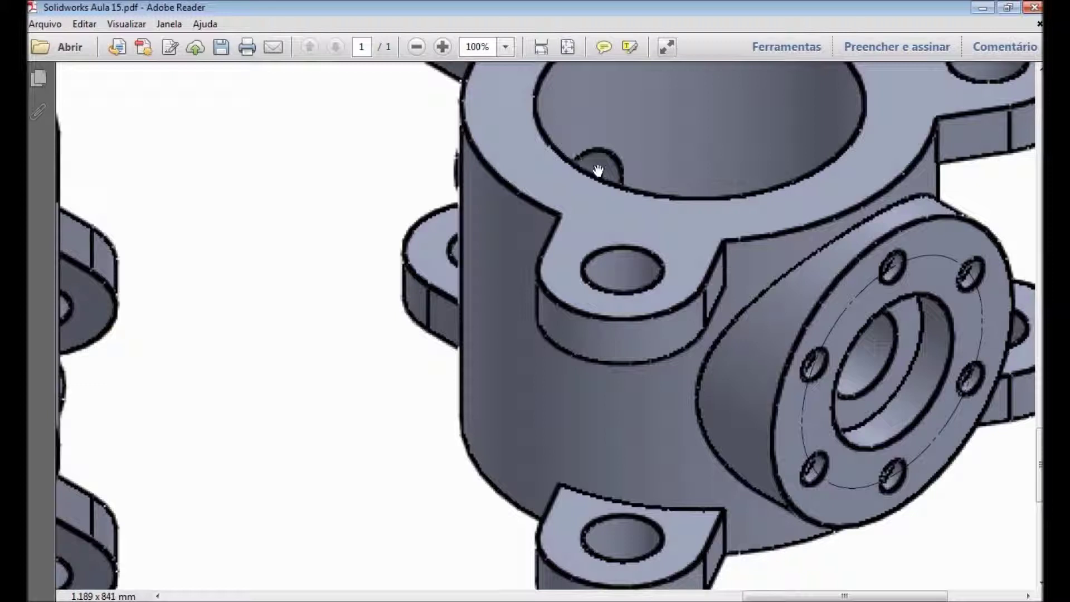
scroll(949, 285, "up", 10)
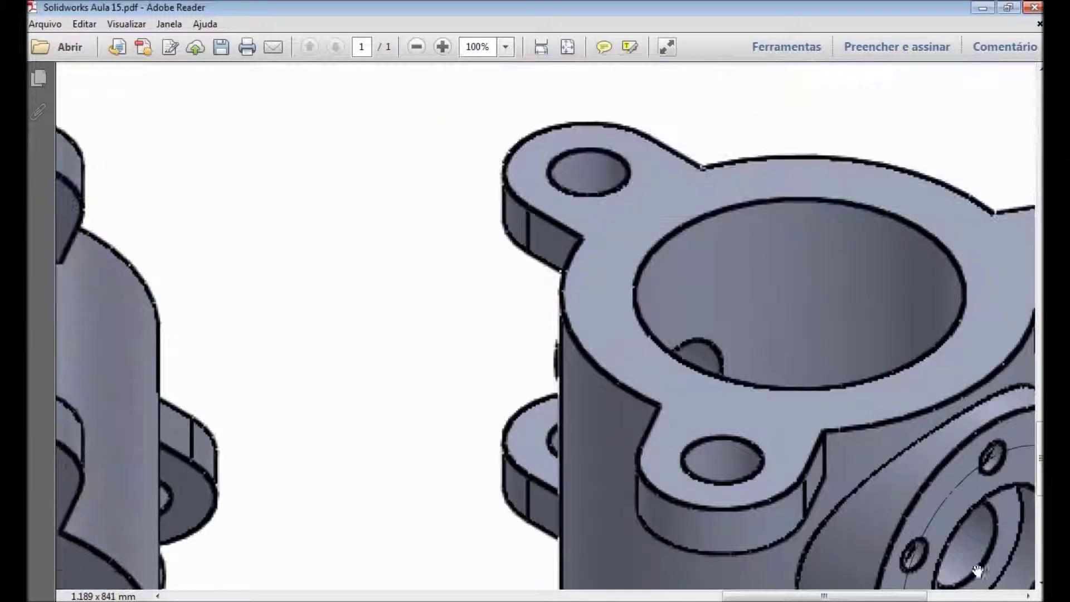
scroll(665, 333, "up", 5)
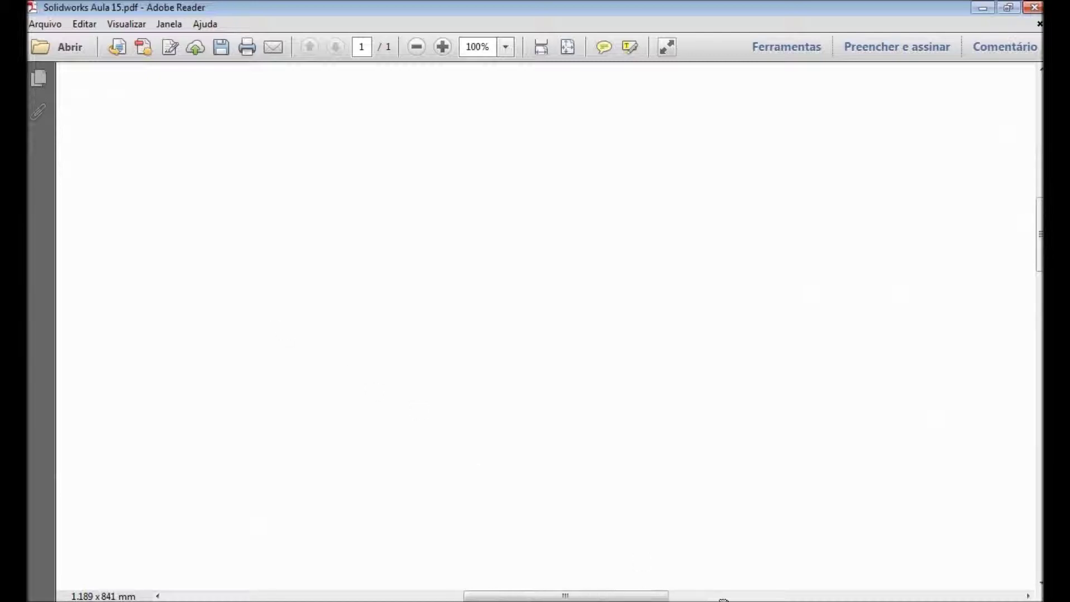
scroll(452, 203, "right", 10)
scroll(194, 245, "right", 5)
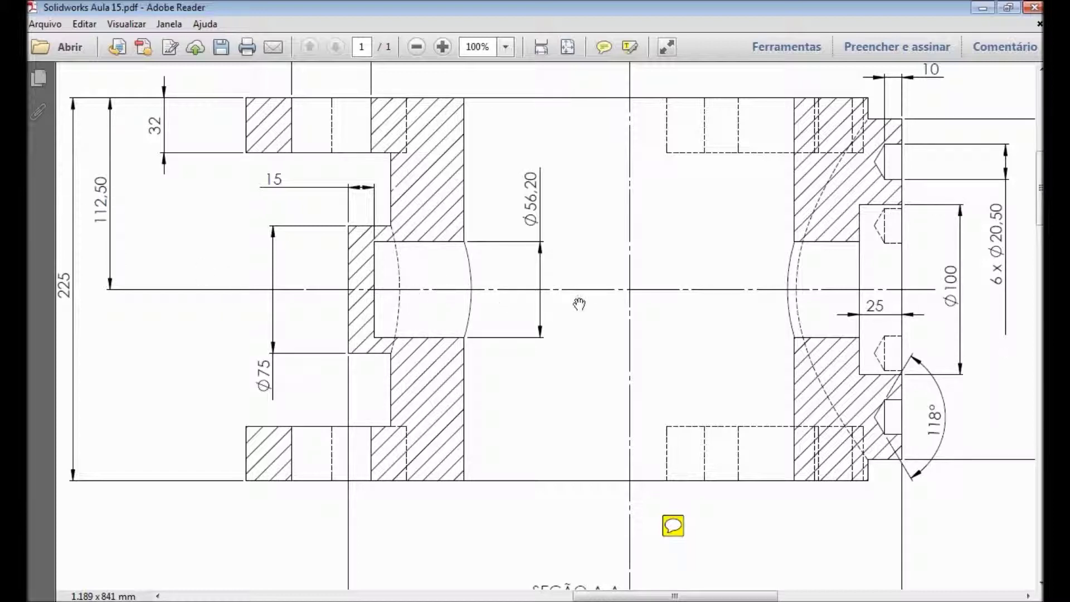
left_click_drag(120, 243, 163, 263)
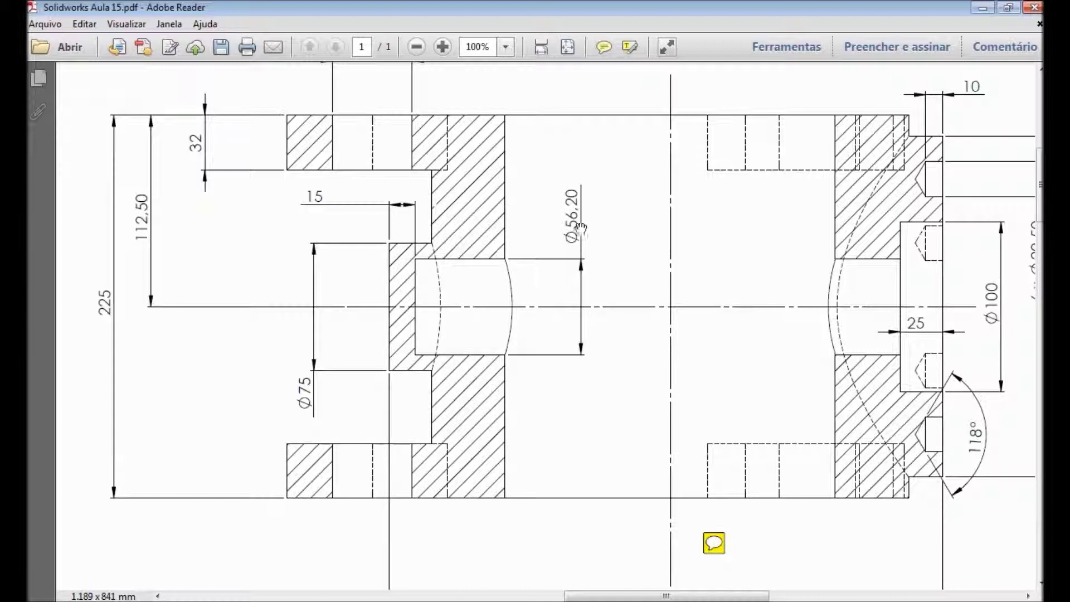
left_click_drag(629, 267, 606, 281)
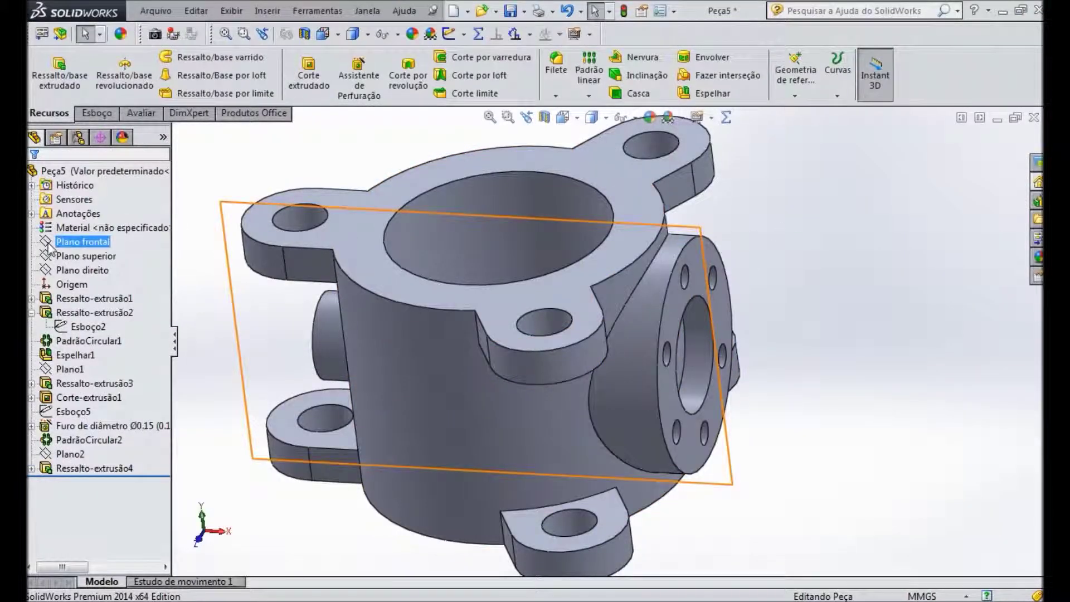
Back in SolidWorks, open a sketch on the front plane (Plano frontal) and view it in front orientation.
left_click(82, 241)
middle_click_drag(780, 262, 705, 317)
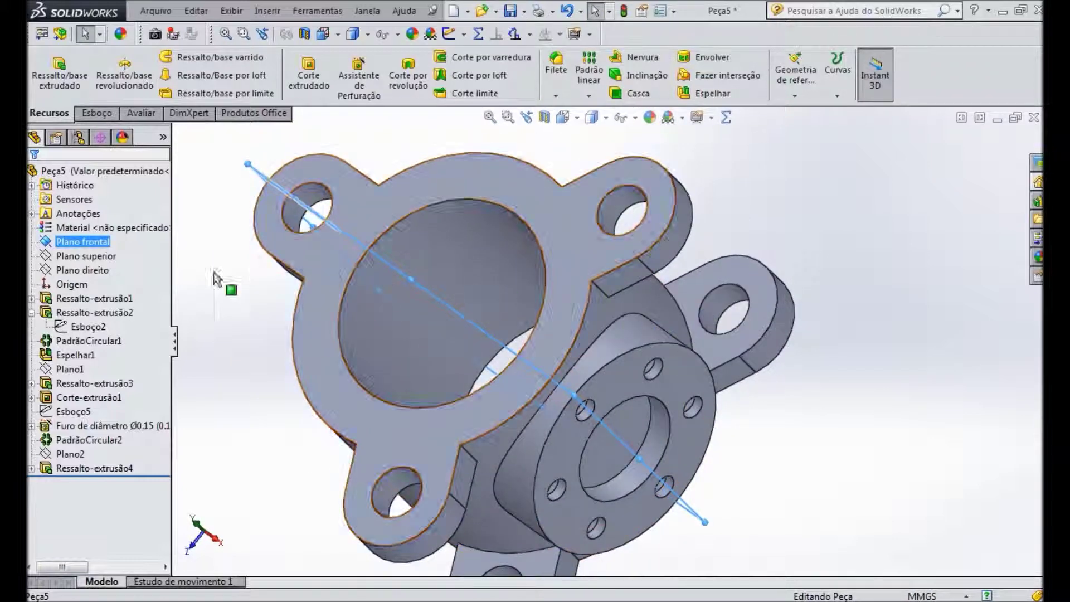
left_click(48, 251)
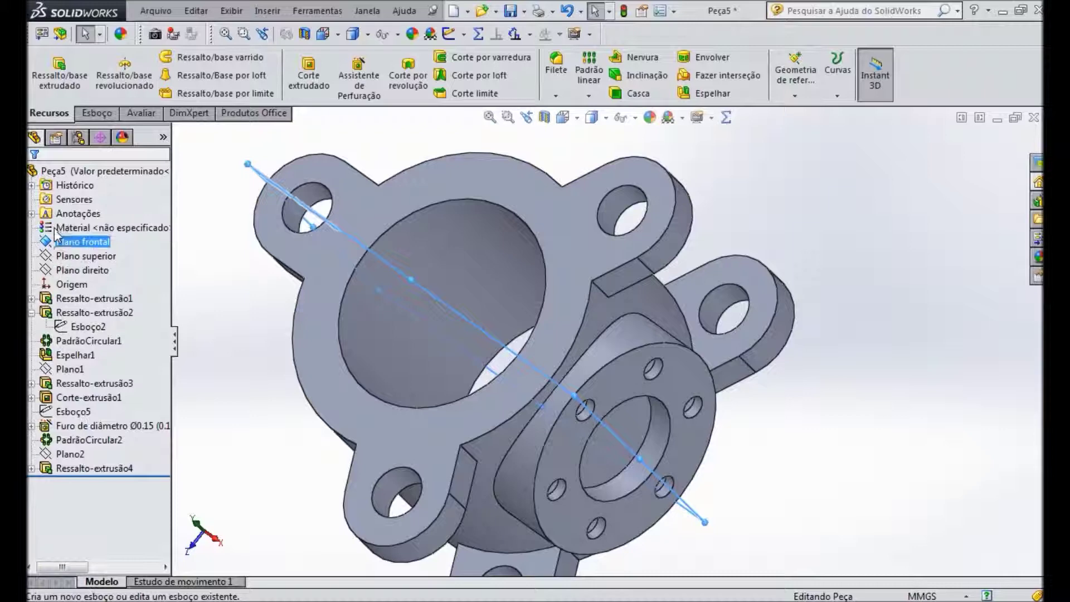
left_click(55, 230)
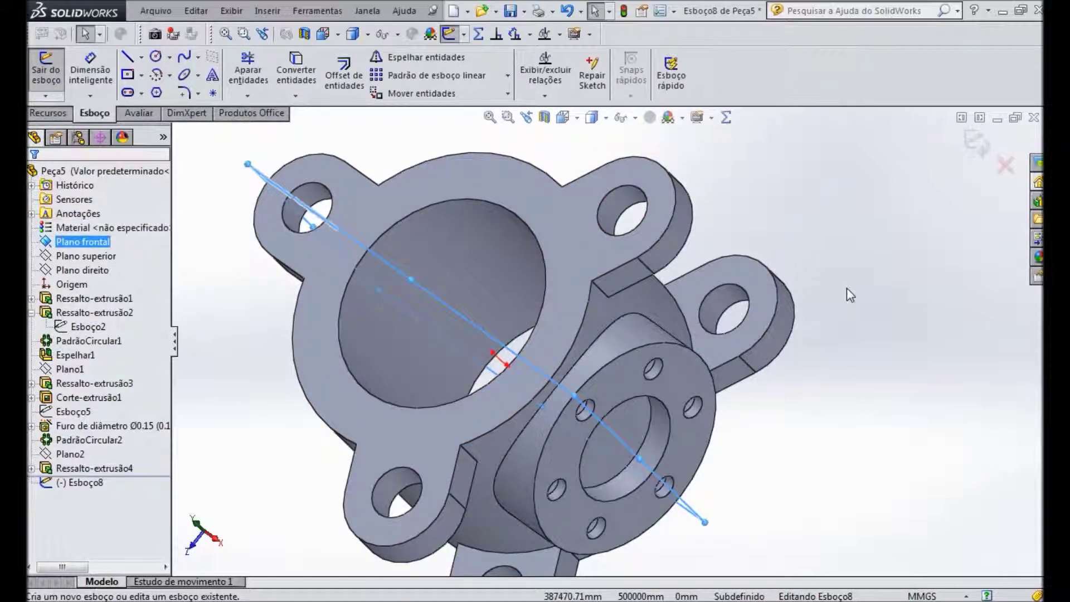
key("ctrl+1")
middle_click_drag(974, 257, 926, 287)
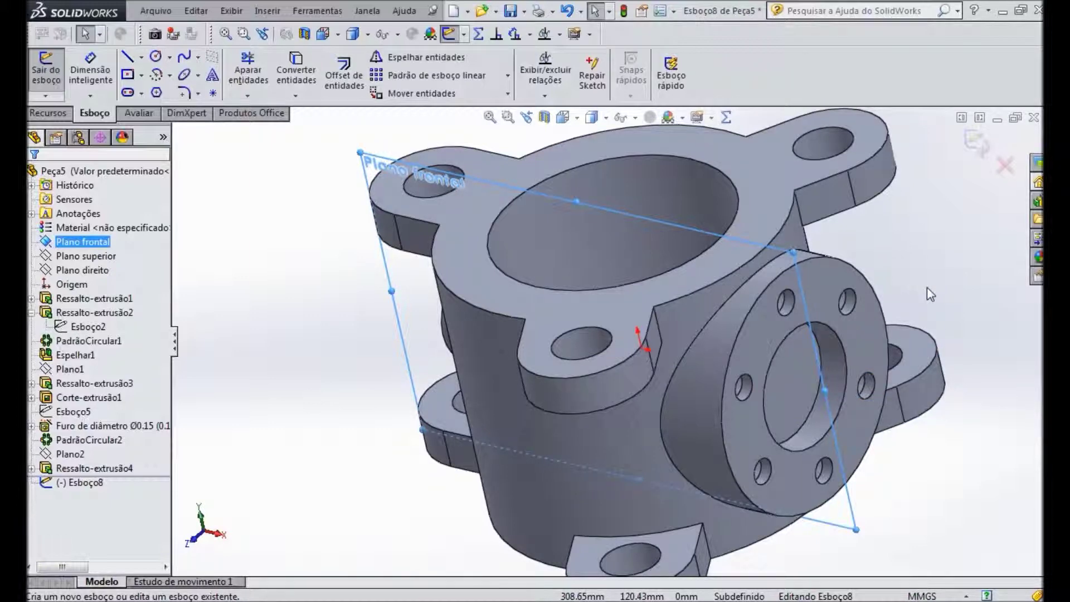
key("ctrl+1")
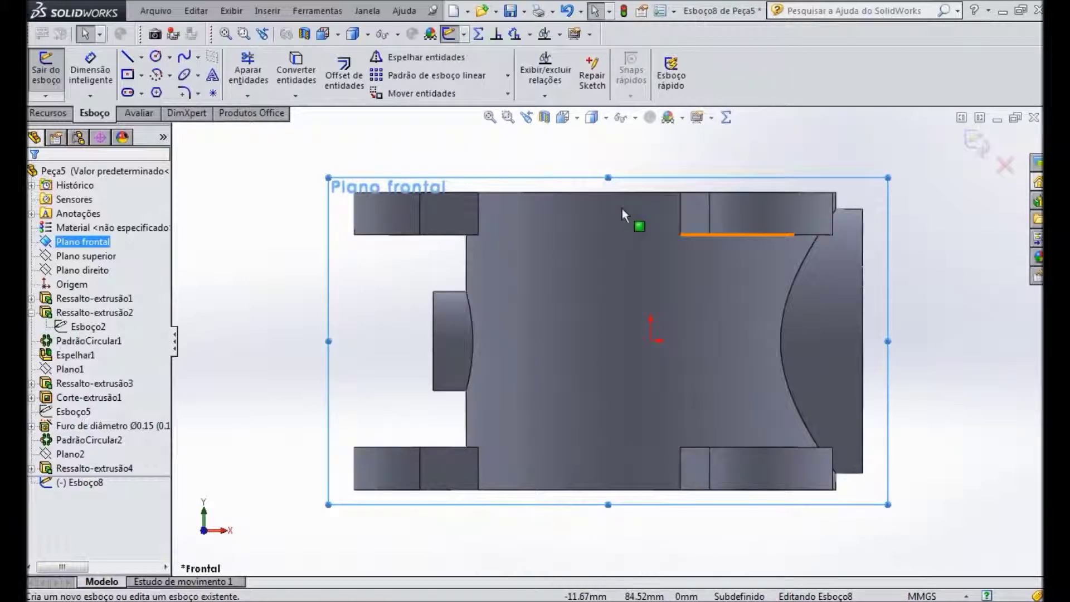
Set the model's display style to hidden lines visible (Linhas ocultas visíveis).
left_click(605, 117)
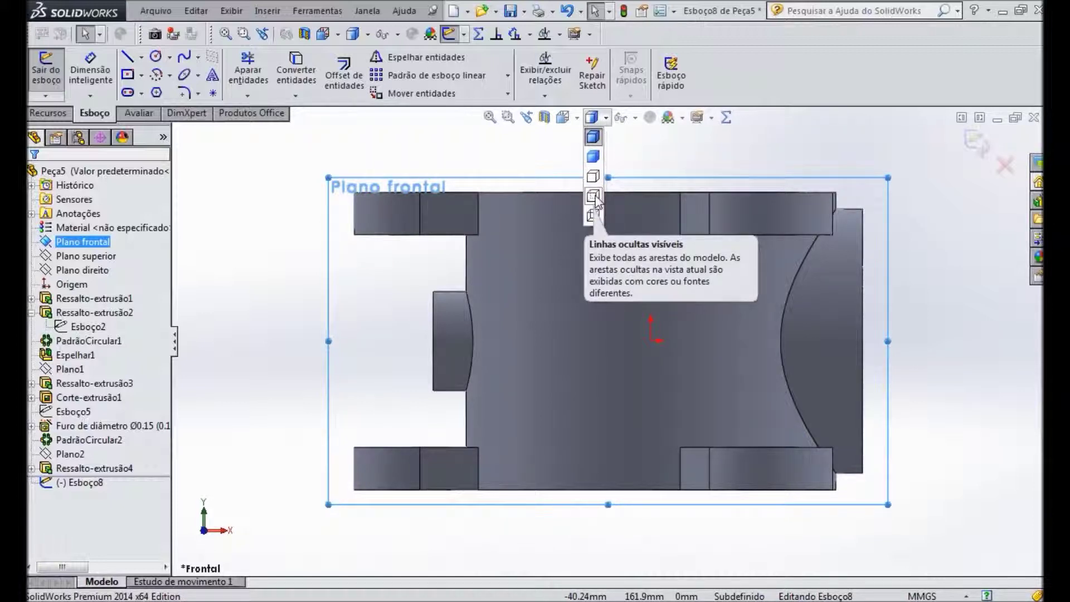
left_click(593, 196)
scroll(881, 341, "down", 2)
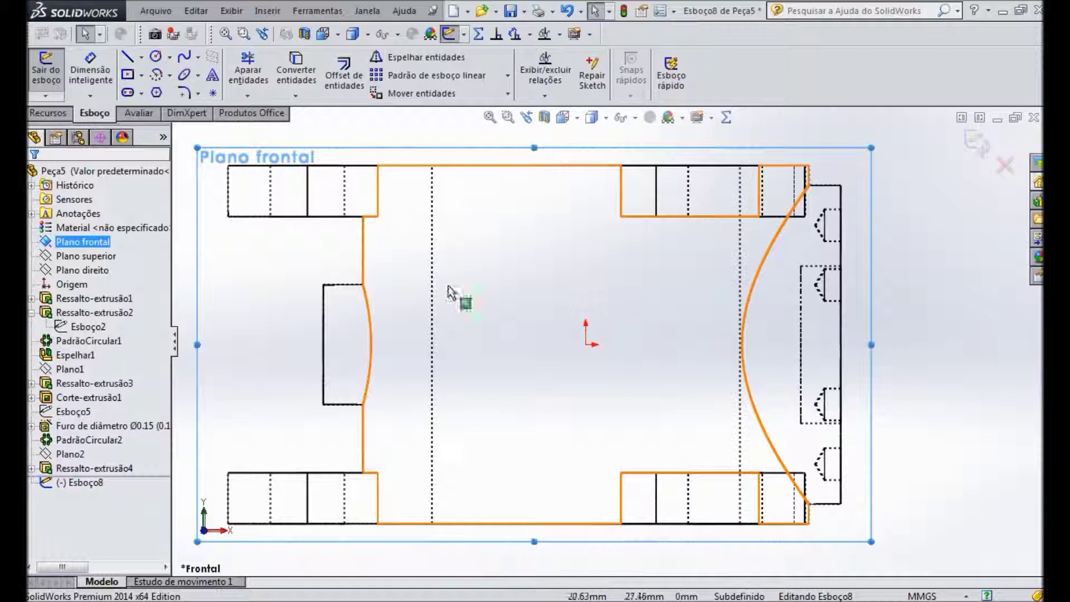
Draw a closed rectangular profile about 25 mm high above the bore axis, from the flange recess's inner face to inside the opposite boss.
left_click(127, 57)
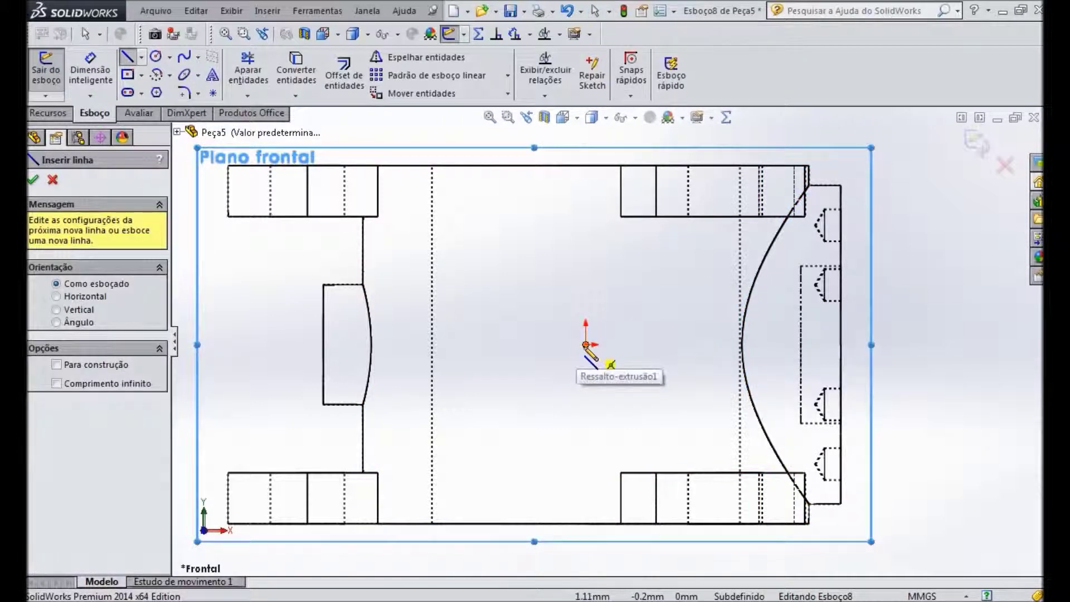
left_click(801, 344)
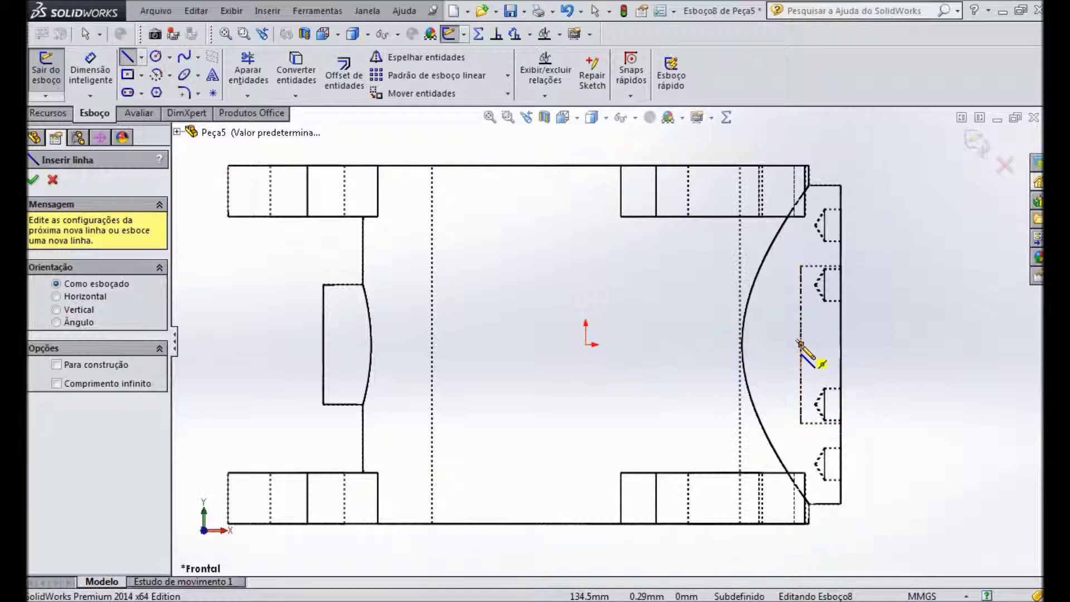
left_click(343, 345)
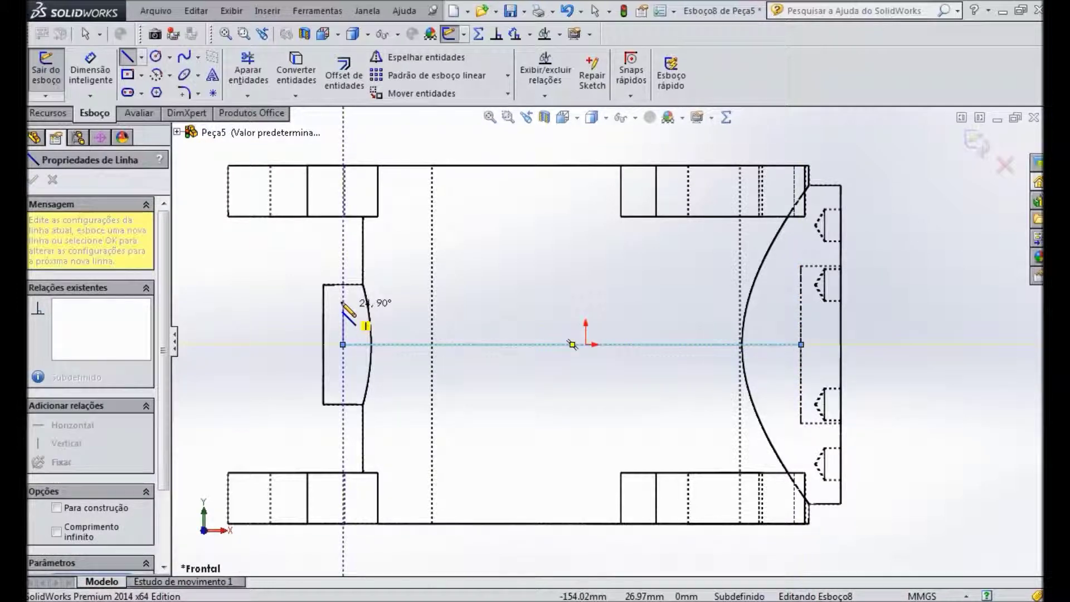
left_click(343, 305)
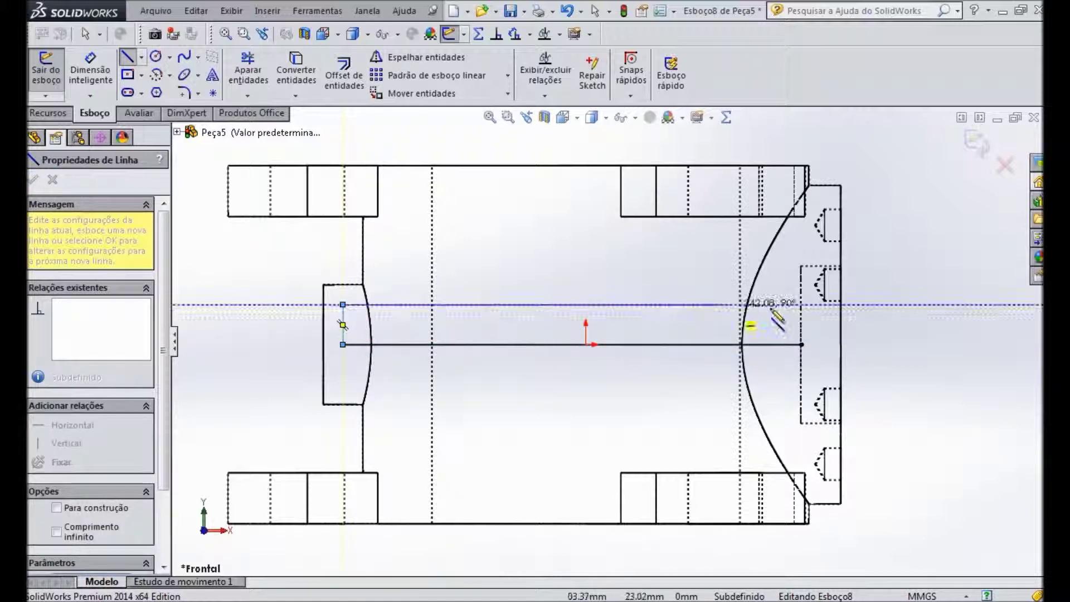
left_click(801, 305)
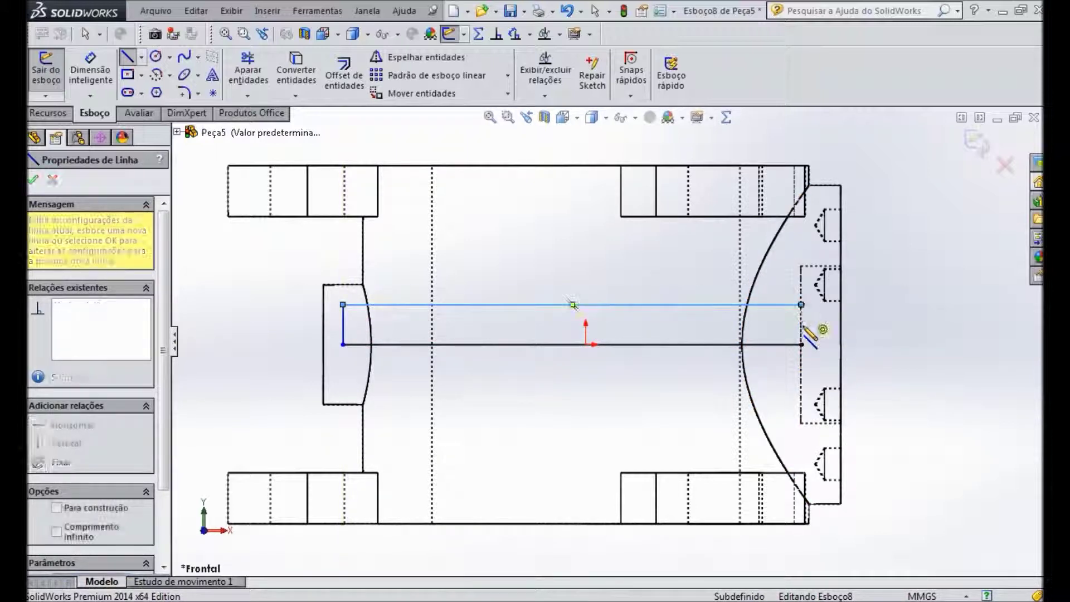
left_click(801, 344)
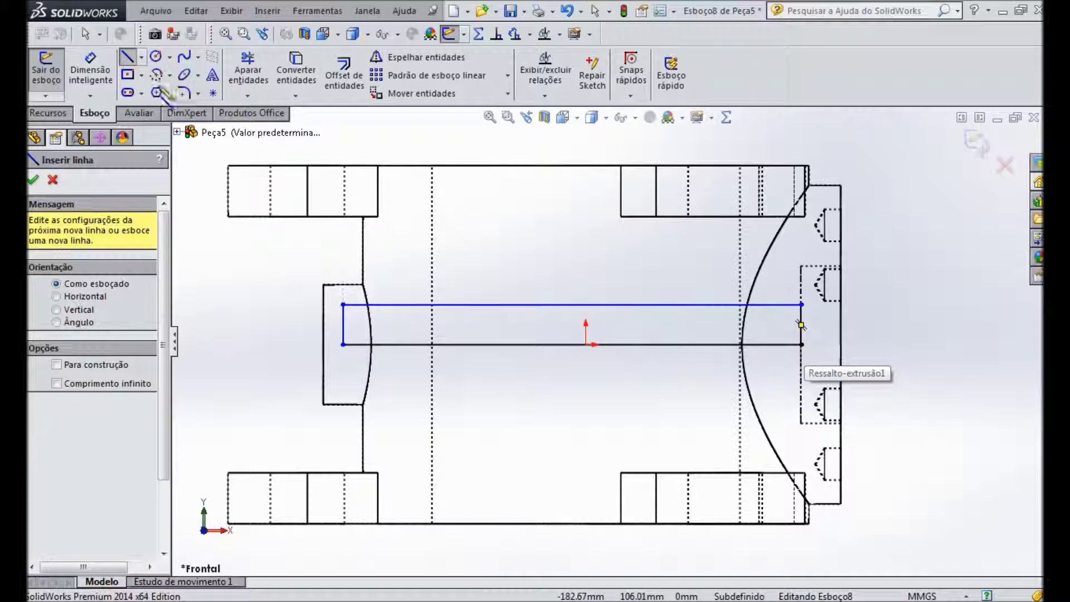
key("Escape")
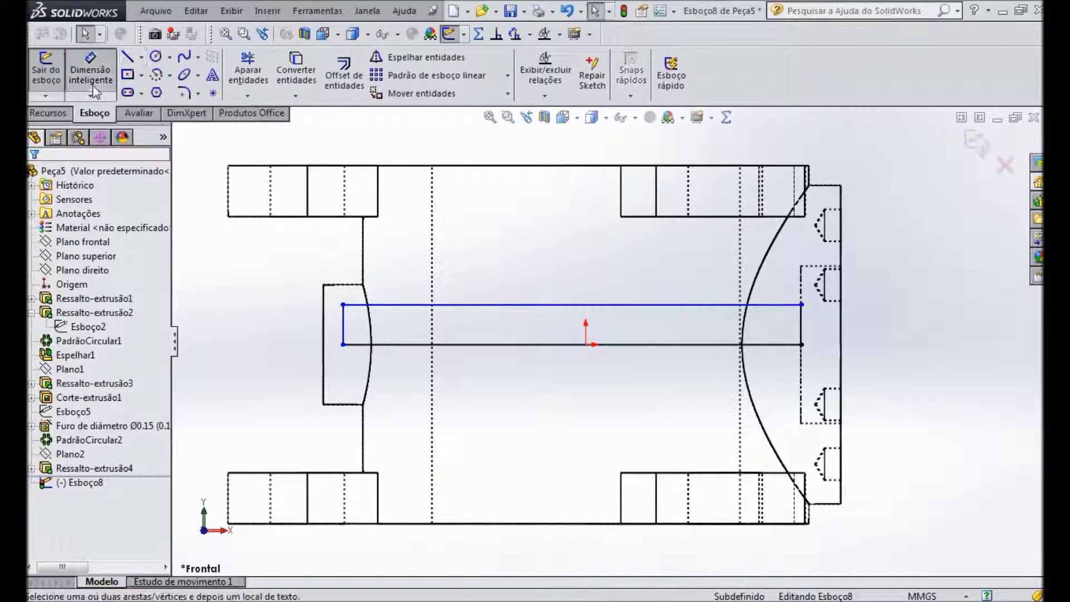
Dimension the distance between the boss's outer face and the bore profile's end line inside the boss as 15 mm.
left_click(343, 333)
left_click(324, 301)
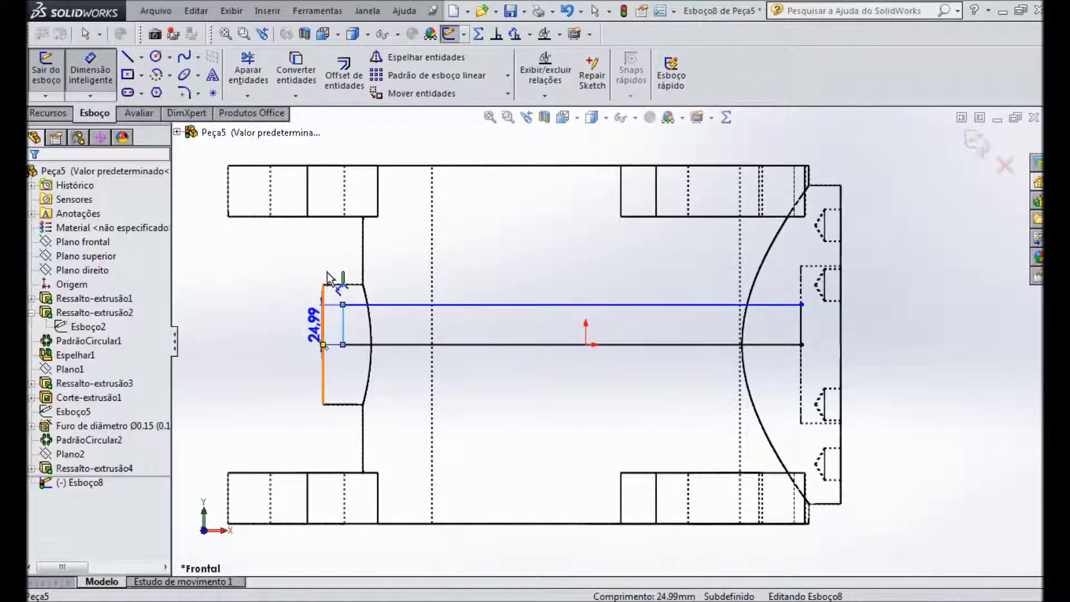
left_click(330, 252)
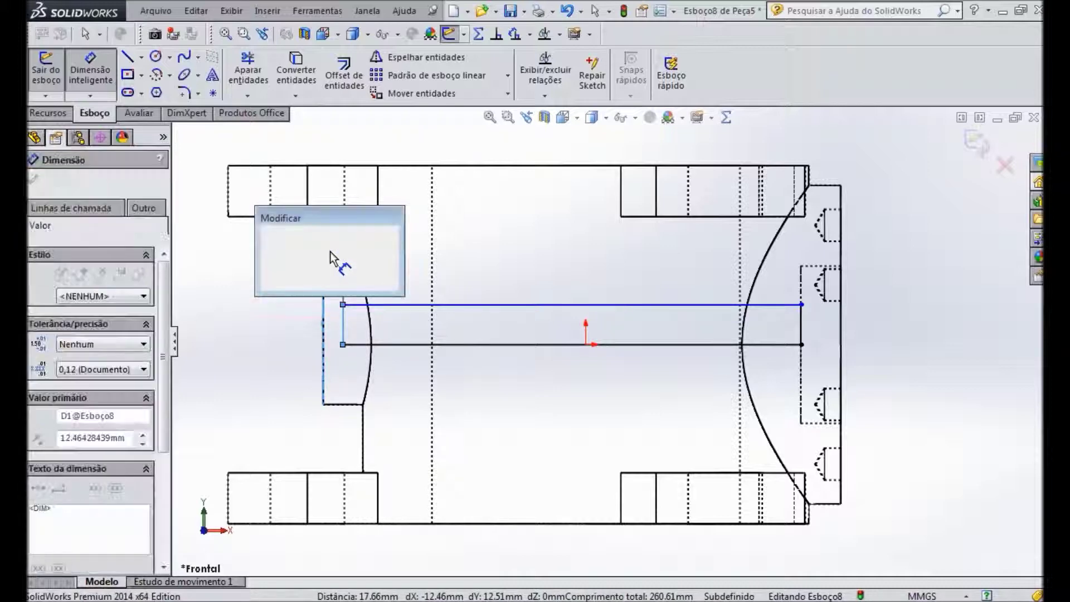
type("15")
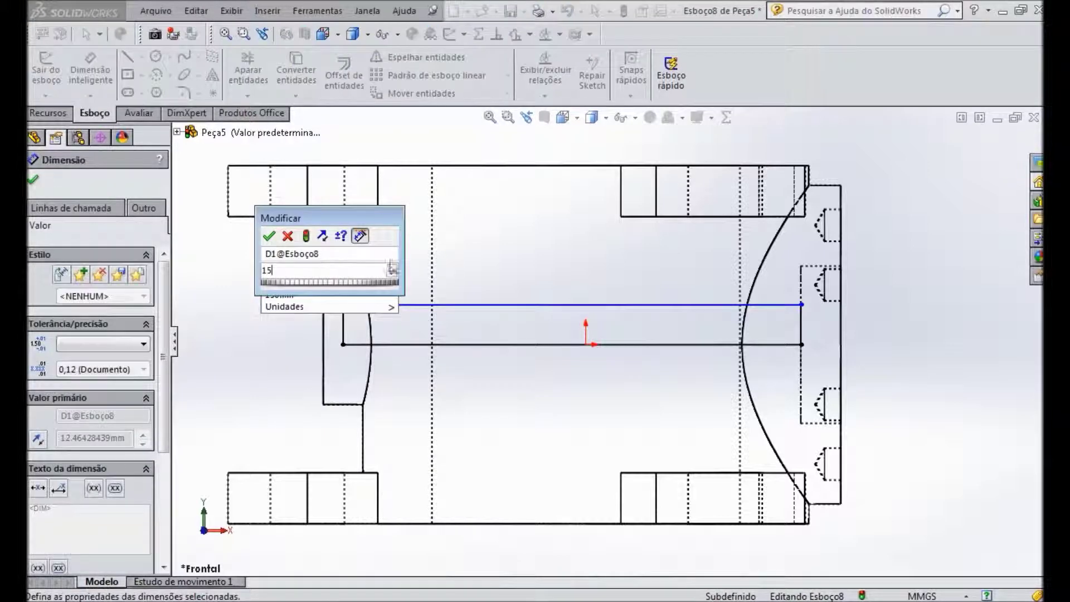
key("Return")
Dimension the bore profile's height between its axis line and upper line as 28.1 mm.
left_click(404, 344)
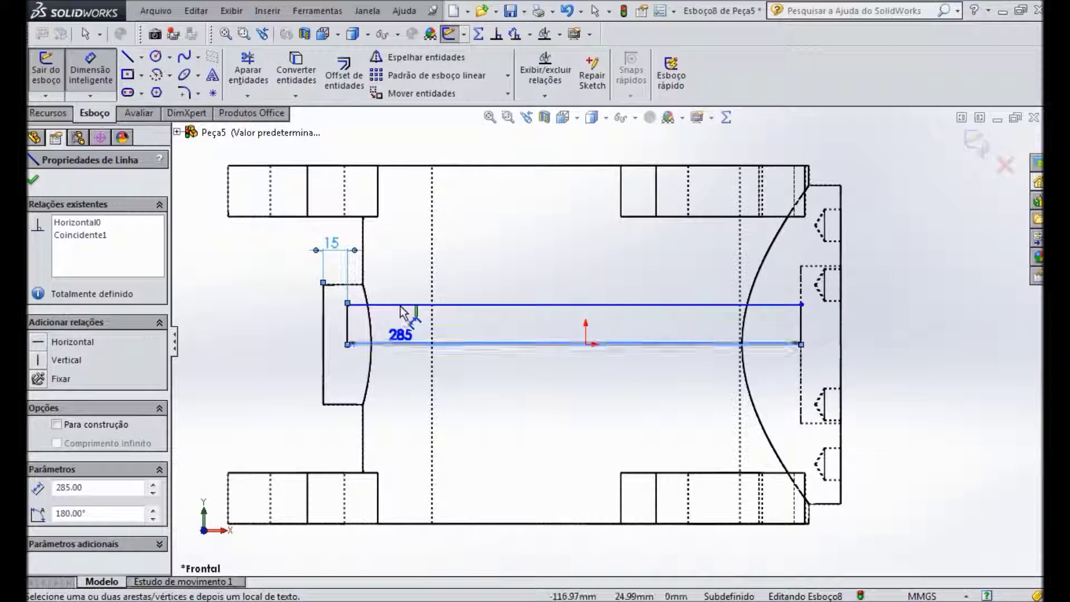
left_click(271, 330)
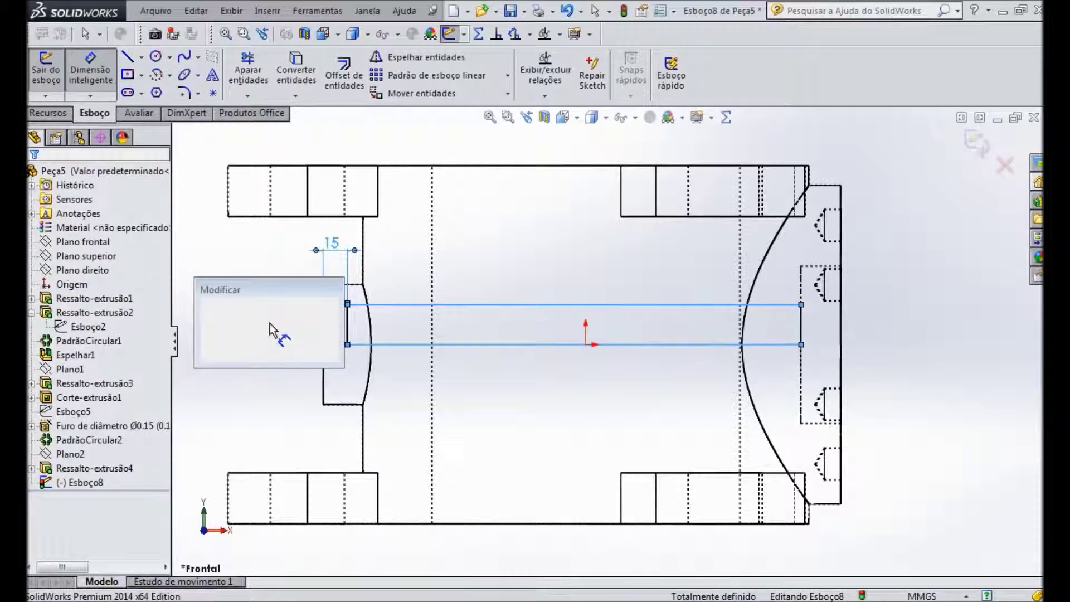
type("28.1")
key("Return")
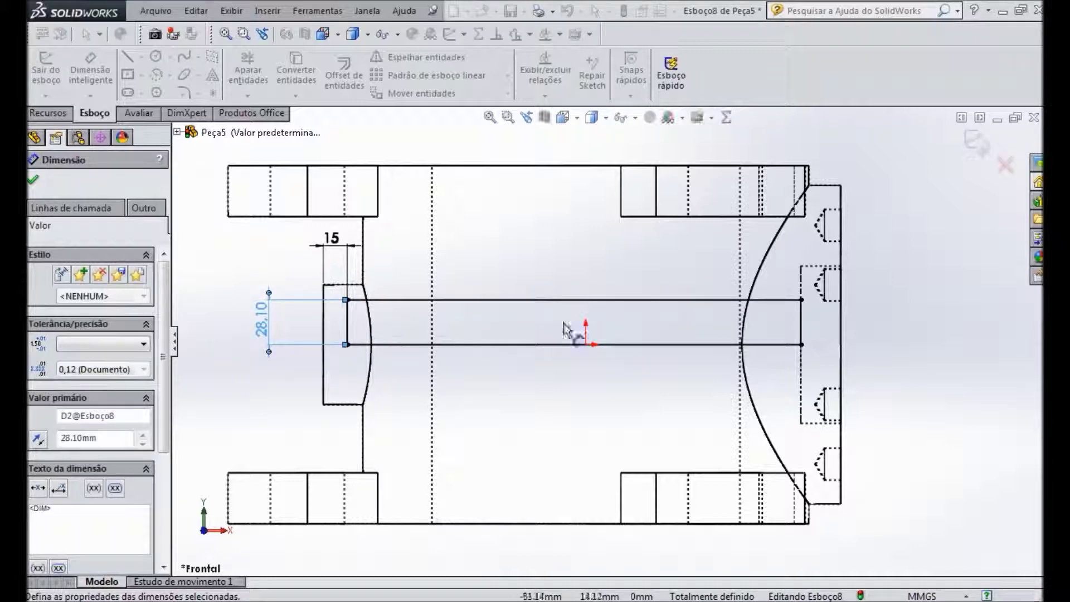
left_click(914, 342)
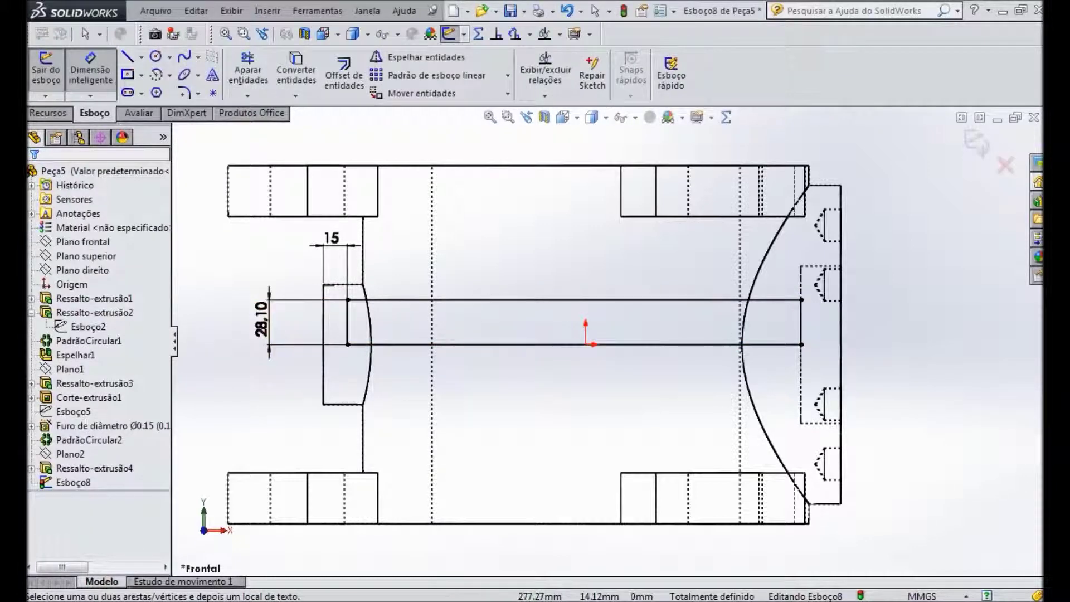
Switch to the PDF drawing in Adobe Reader, check the cross bore in the section view, and return to SolidWorks.
key("alt+Tab")
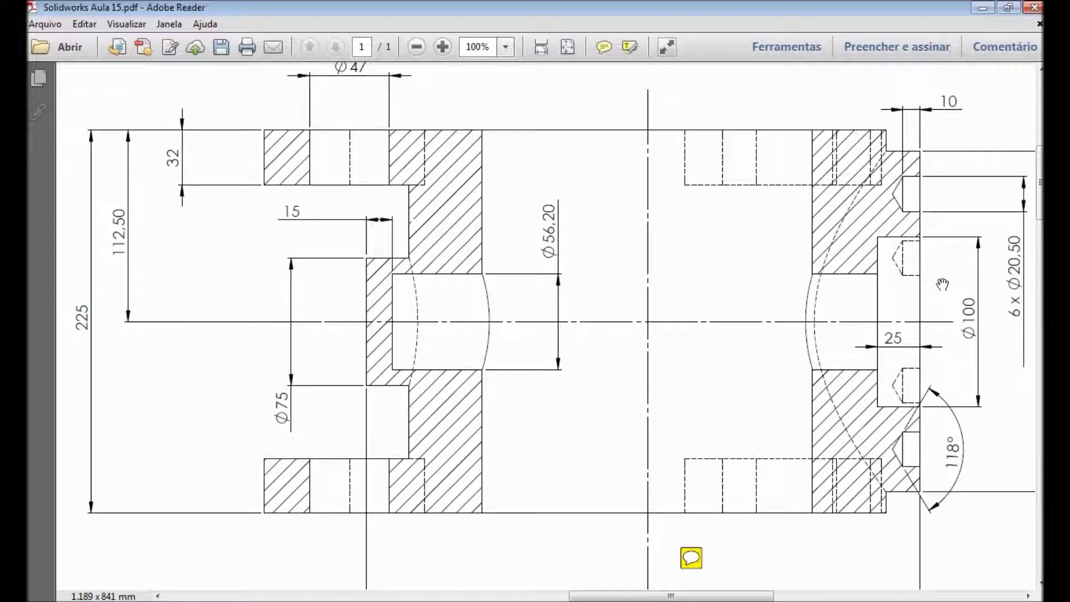
key("alt+Tab")
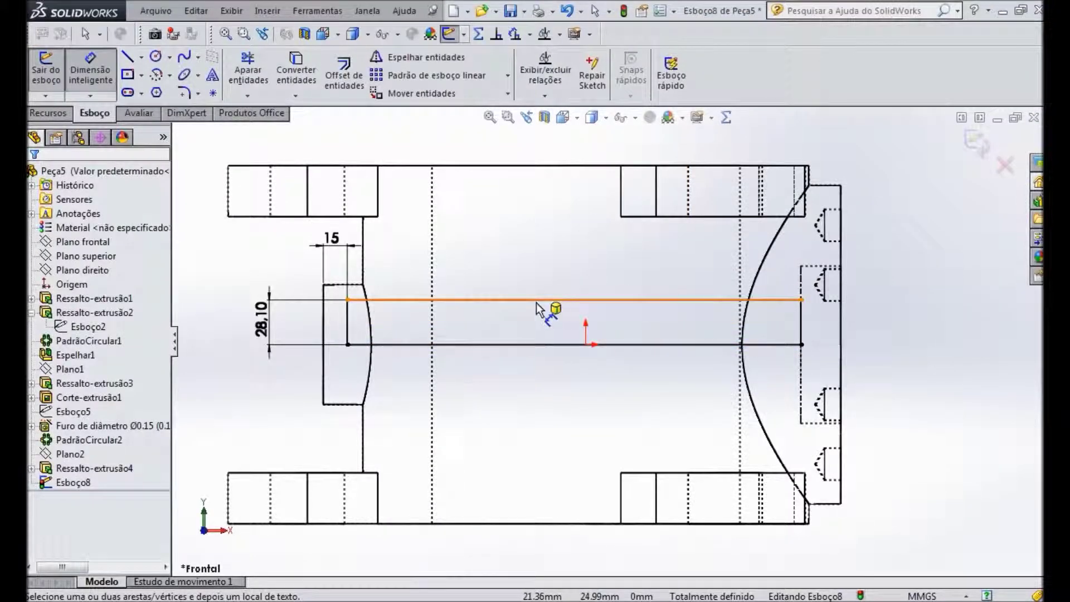
Set the model's display style to shaded with edges (Sombreado com arestas).
key("z")
scroll(564, 304, "down", 2)
left_click(606, 119)
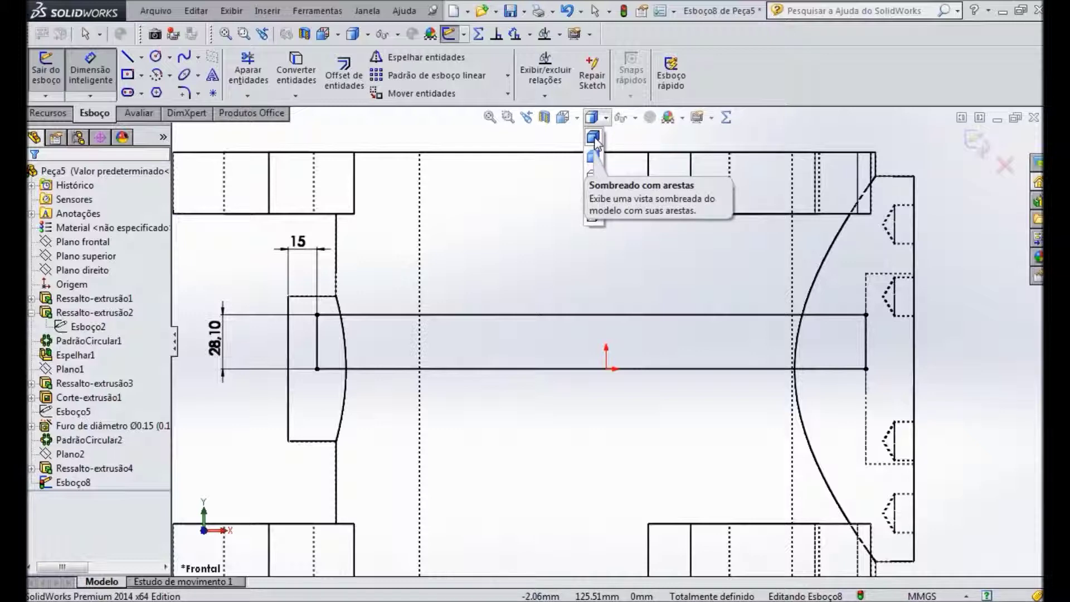
left_click(594, 140)
Cut the cross bore by revolving the rectangular profile 360° around its lower line (Corte por revolução).
mouse_move(881, 334)
middle_mouse_down()
mouse_move(914, 346)
mouse_move(846, 383)
mouse_move(841, 407)
mouse_move(888, 407)
mouse_move(888, 387)
middle_mouse_up()
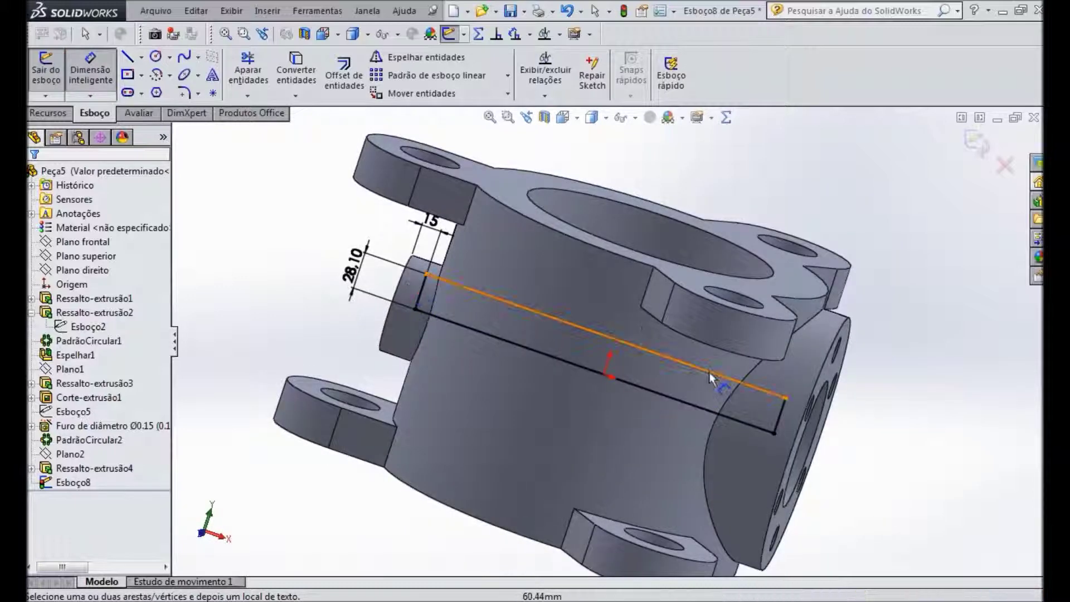
mouse_move(936, 432)
middle_mouse_down()
mouse_move(885, 412)
mouse_move(972, 418)
middle_mouse_up()
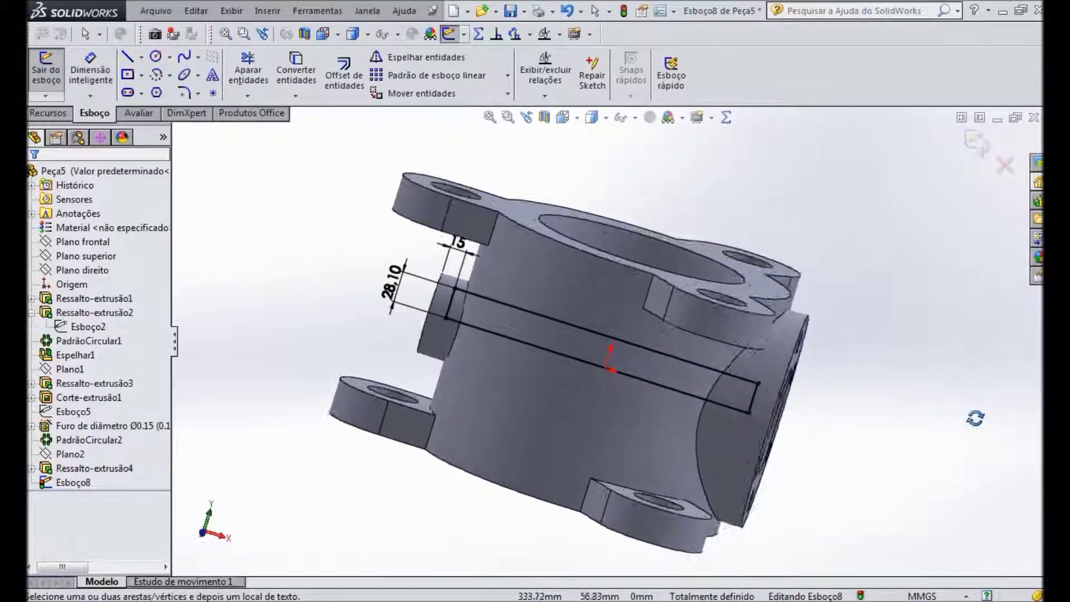
left_click(62, 114)
left_click(426, 84)
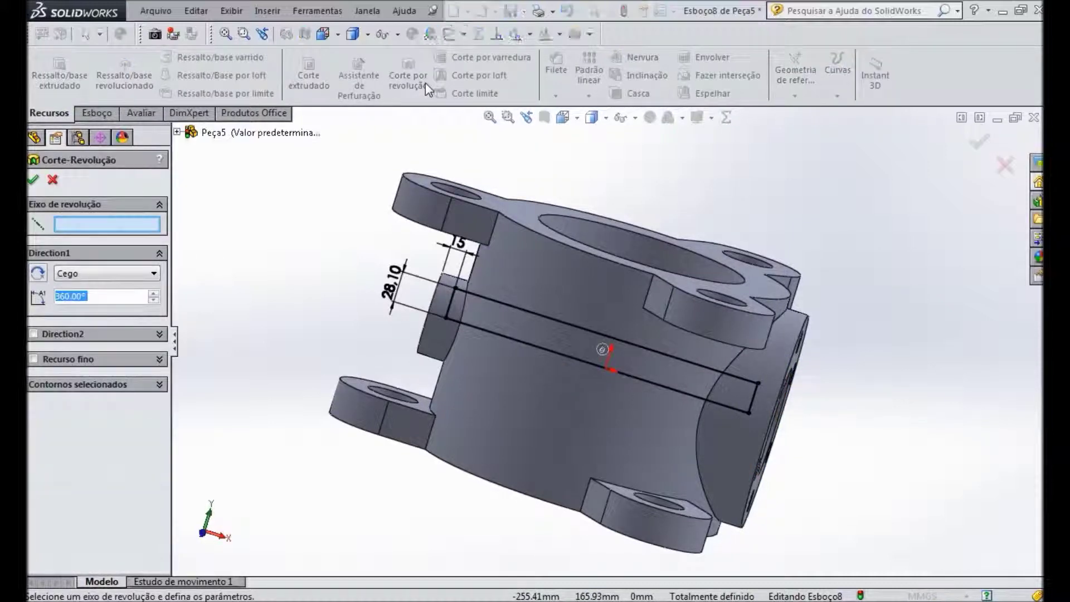
left_click(500, 339)
mouse_move(953, 434)
middle_mouse_down()
mouse_move(906, 447)
mouse_move(924, 472)
mouse_move(686, 310)
mouse_move(663, 335)
mouse_move(725, 345)
middle_mouse_up()
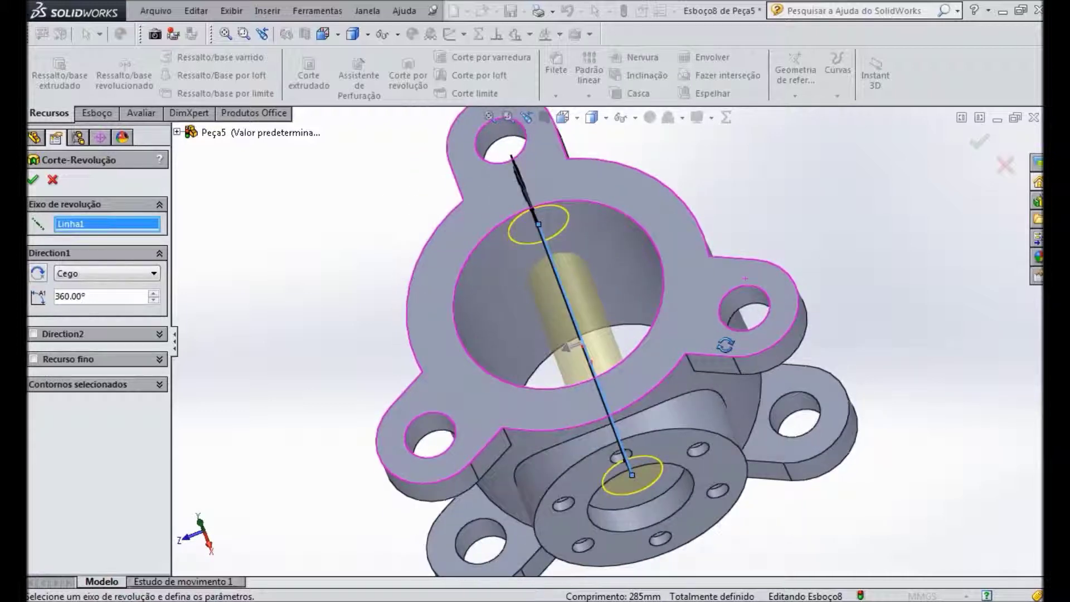
left_click(34, 181)
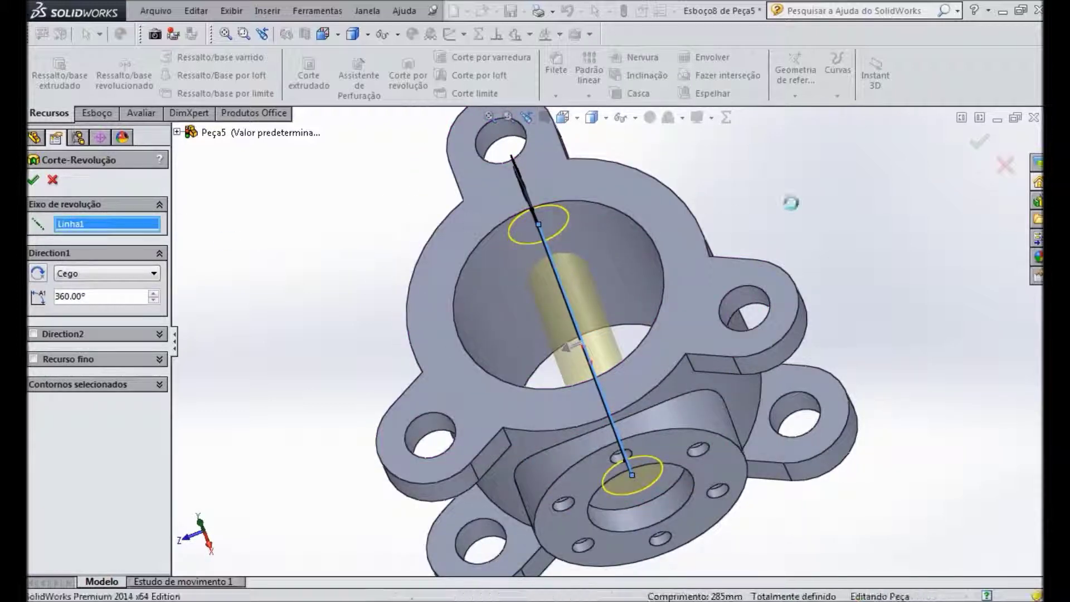
middle_click_drag(795, 207, 571, 342)
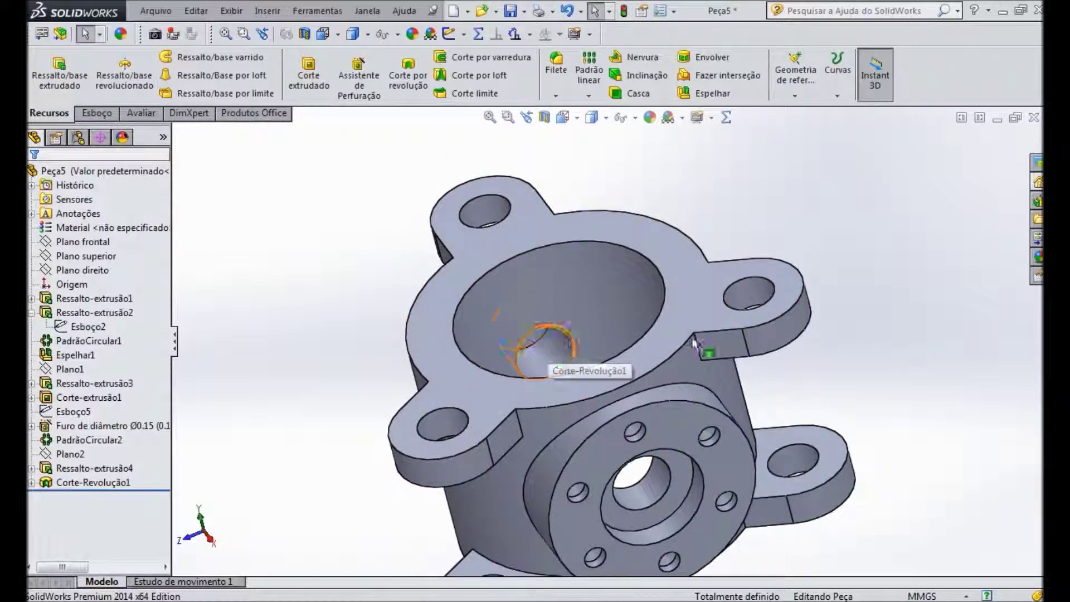
middle_click_drag(831, 292, 869, 257)
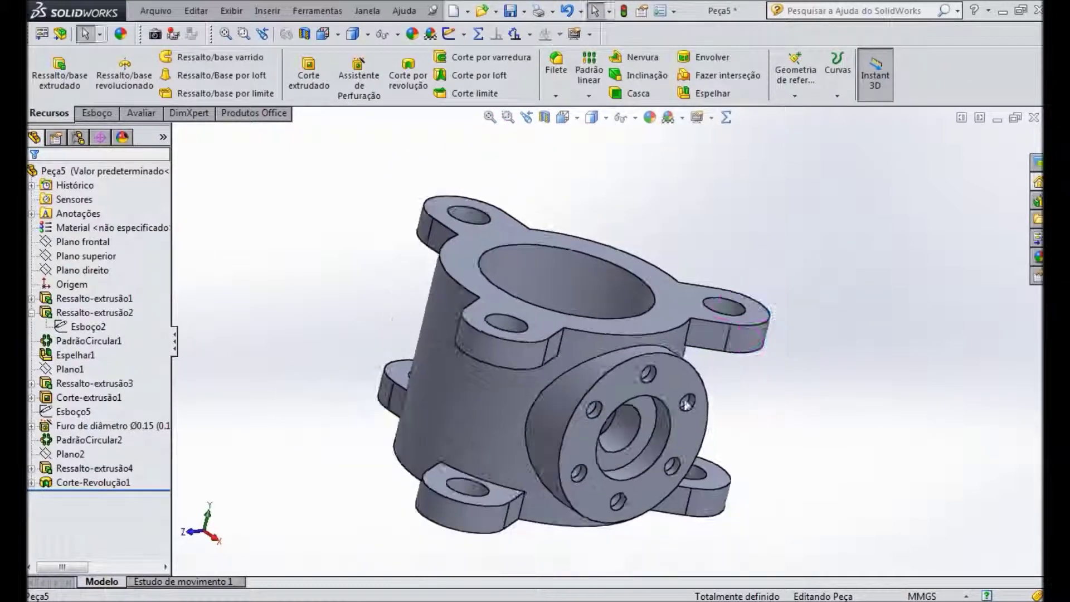
key("ctrl+7")
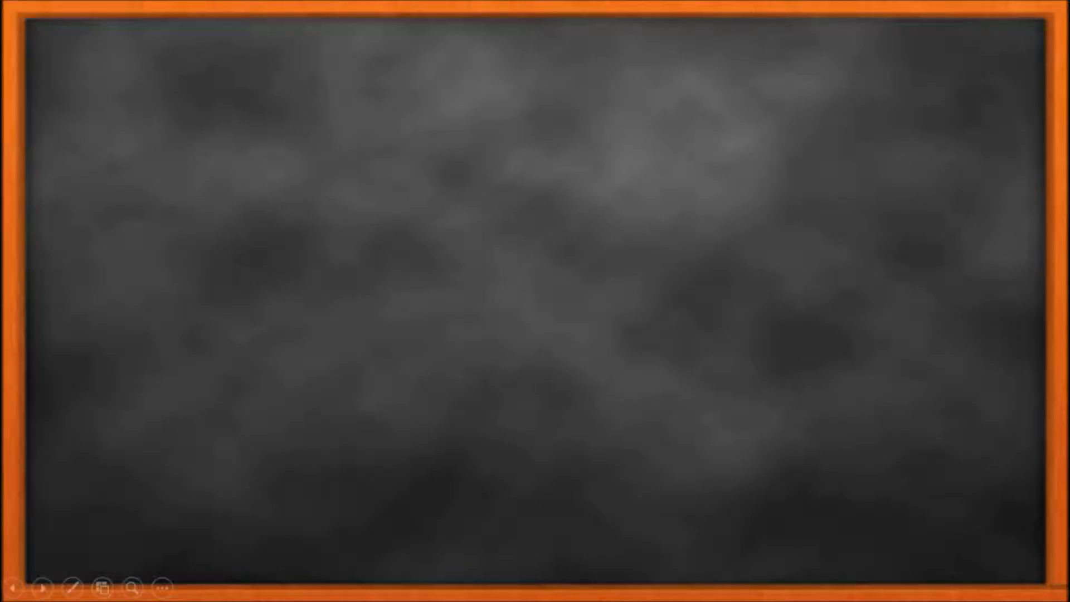
key("Right")
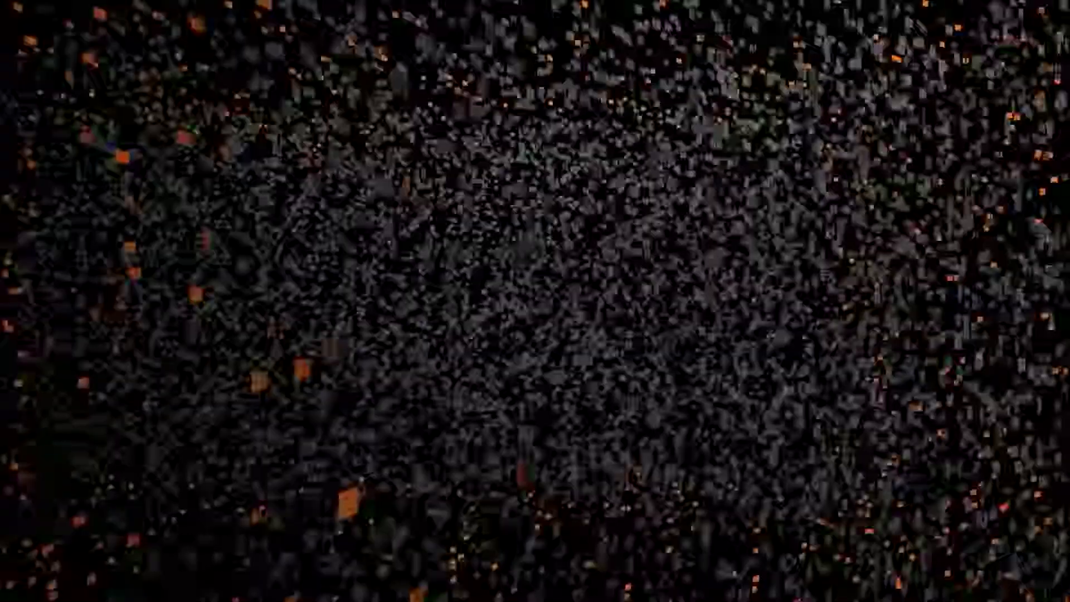